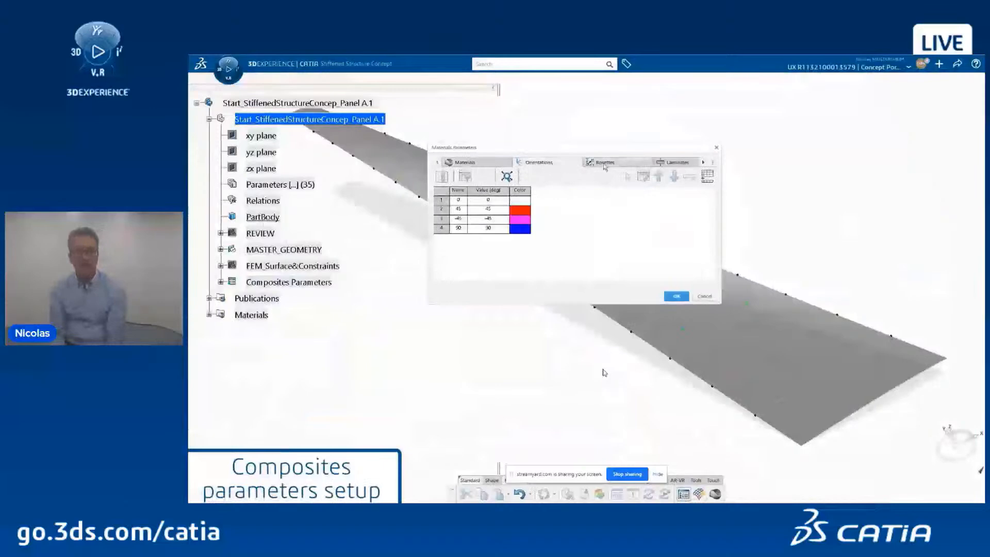
Step: Create Laminate.01 with 4.25mm reference thickness and 10/40/40/10 percent ratios for 0/45/-45/90 plies
left_click(613, 164)
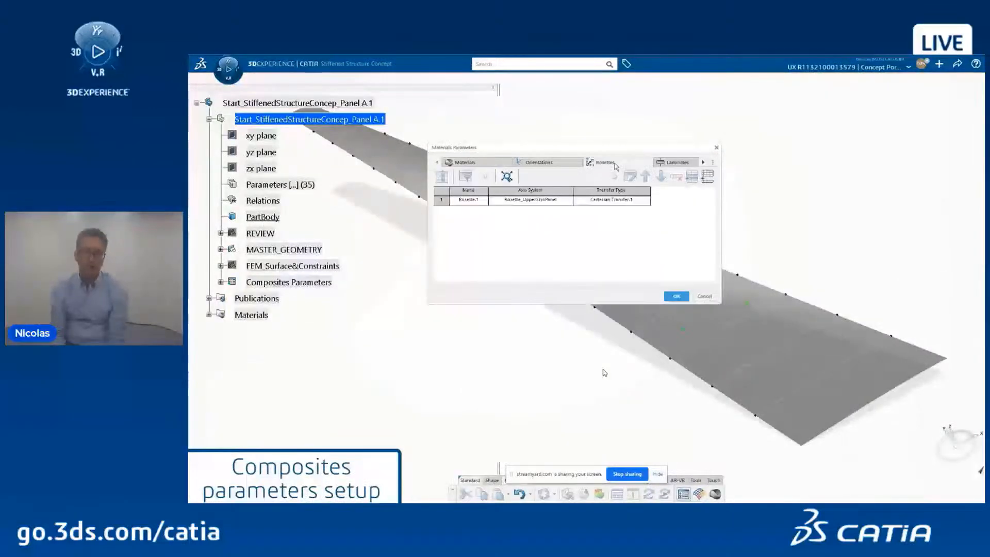
left_click(671, 163)
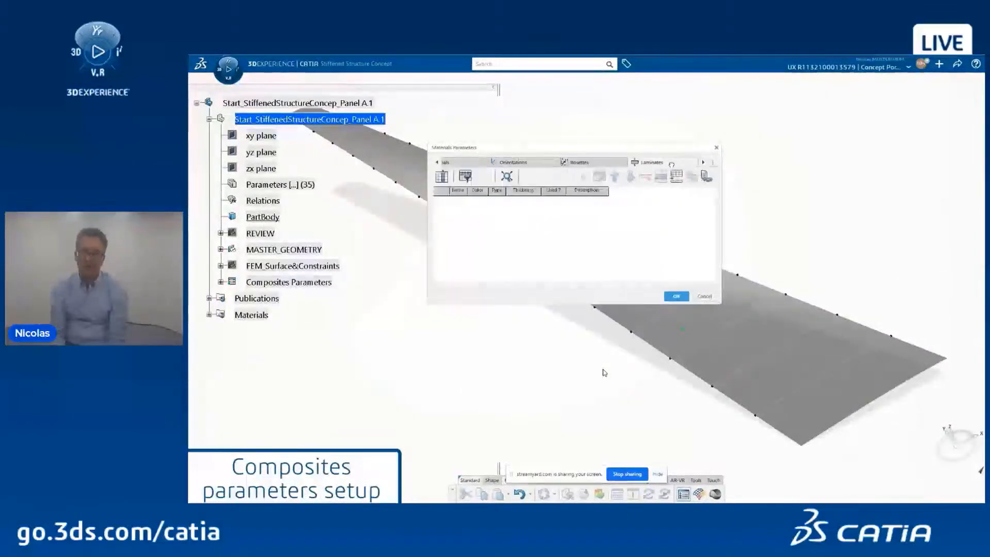
left_click(674, 178)
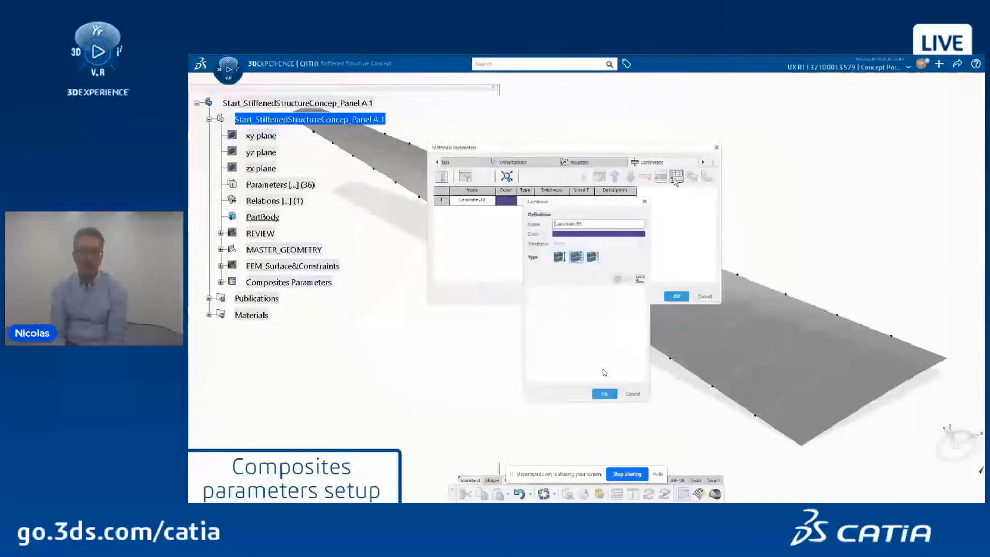
double_click(578, 224)
left_click(592, 257)
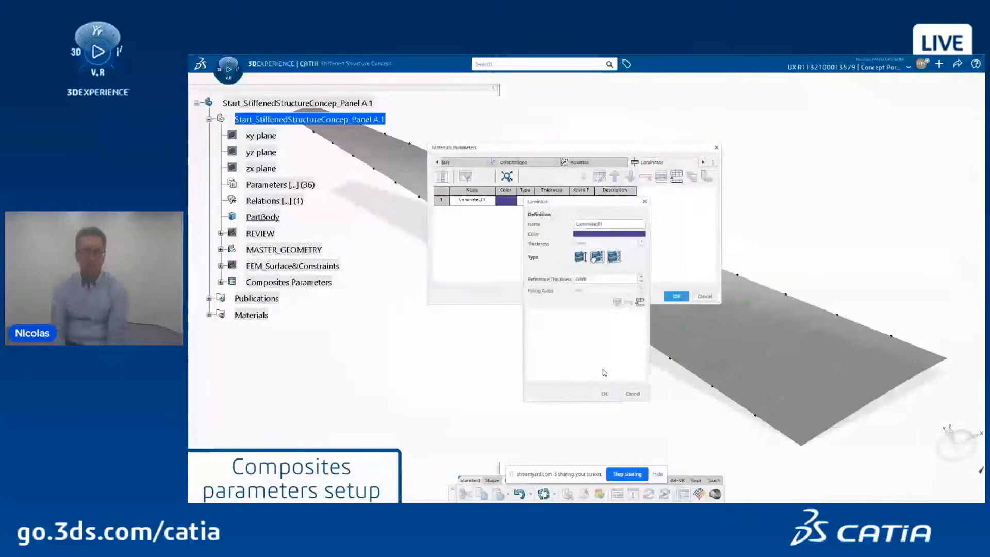
left_click_drag(591, 278, 566, 280)
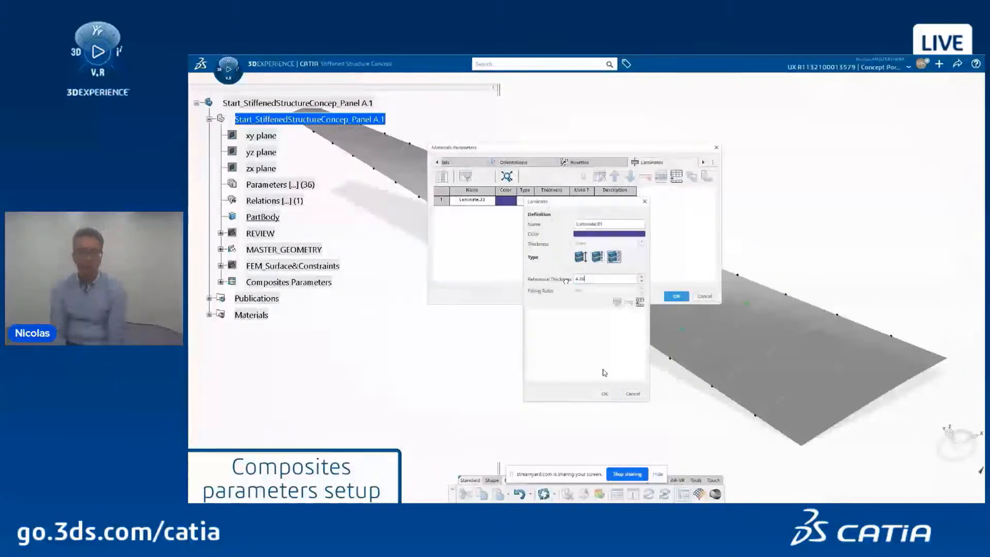
left_click(639, 302)
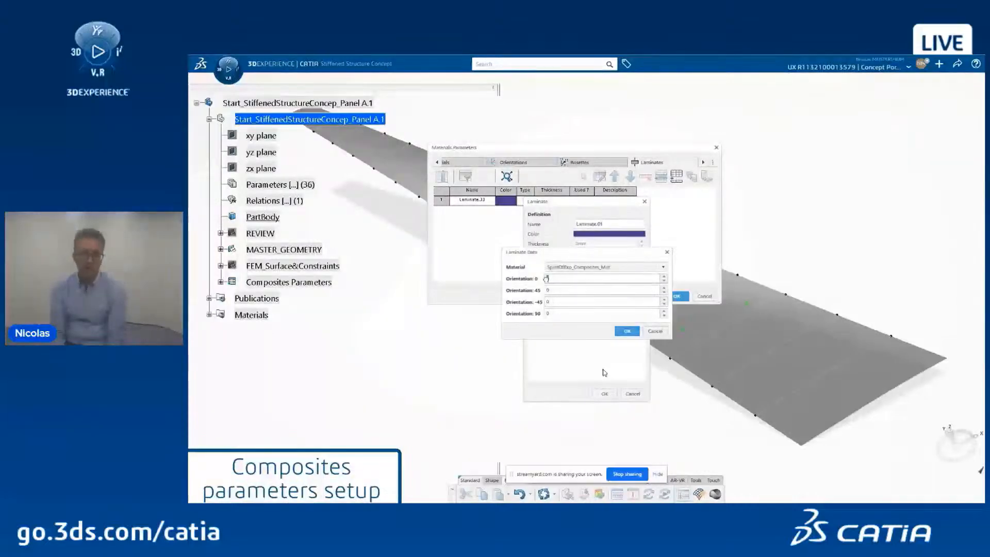
left_click_drag(558, 314, 546, 289)
type("10")
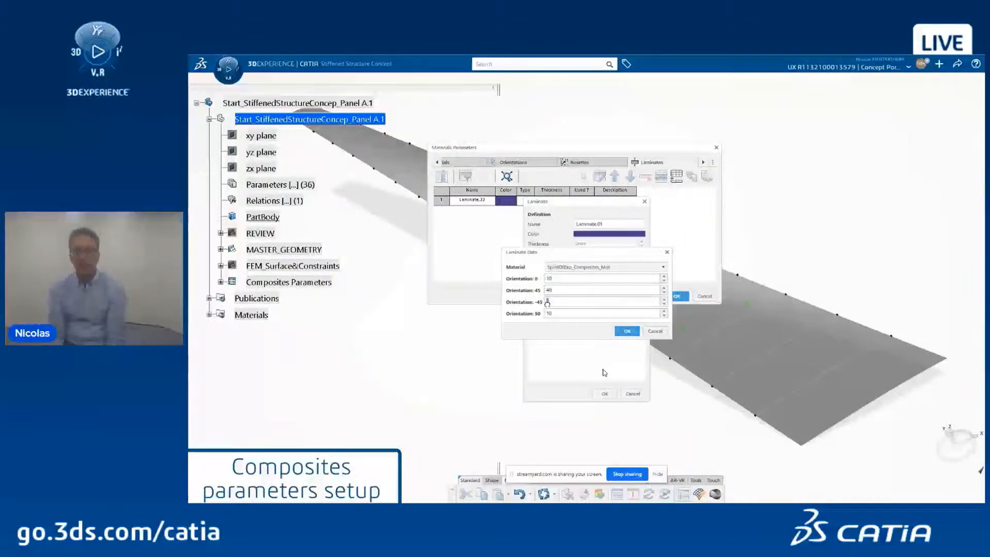
left_click(626, 331)
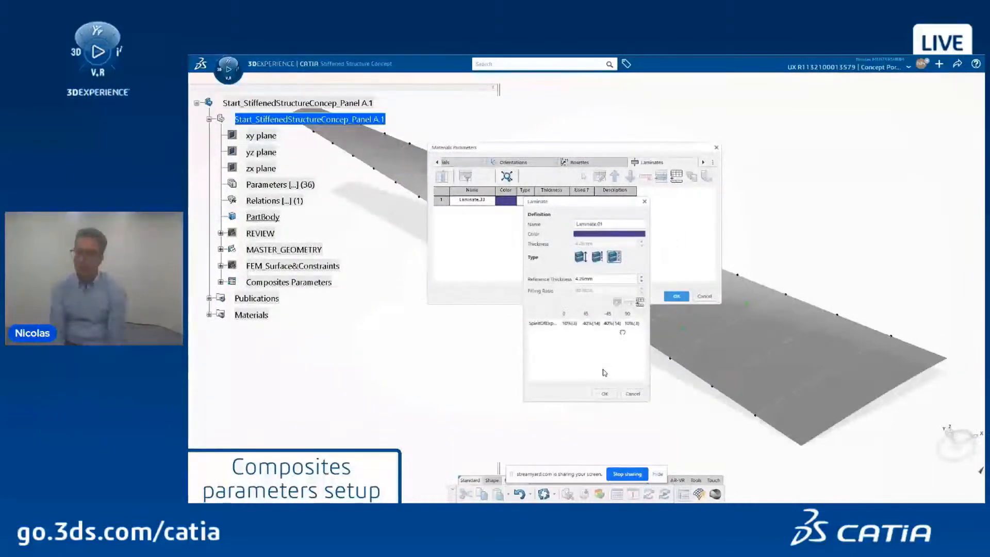
left_click(605, 393)
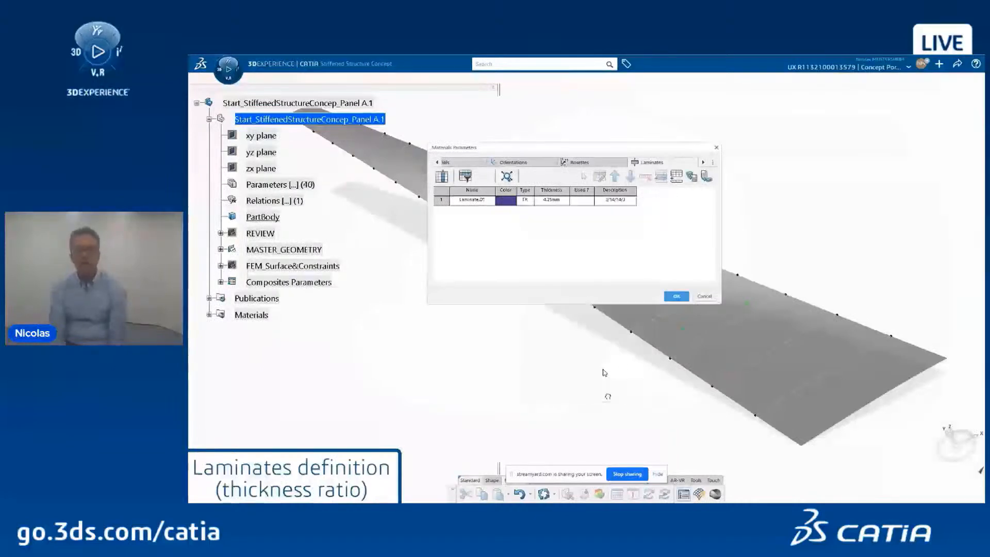
Step: Add a second laminate with an equal 25/25/25/25 orientation split
left_click(677, 177)
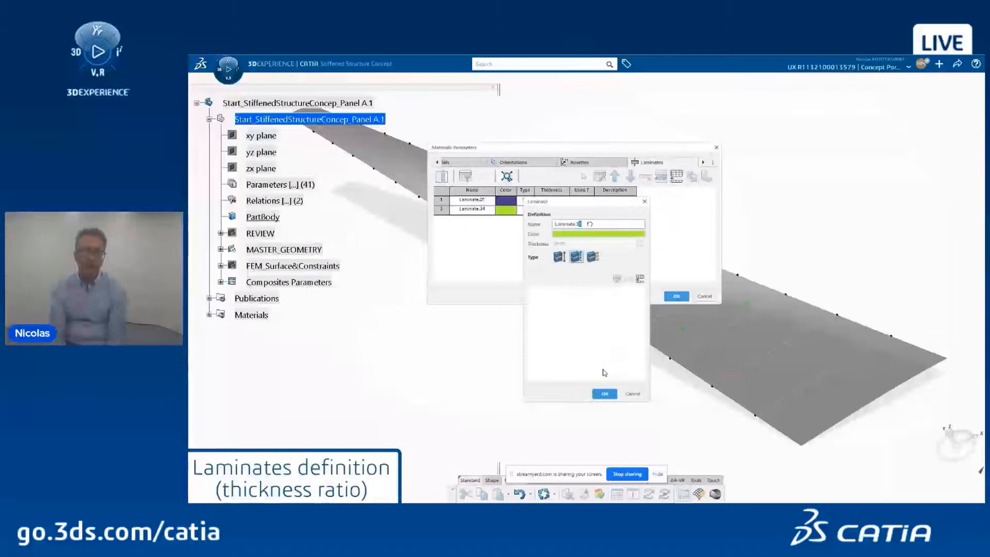
left_click(592, 256)
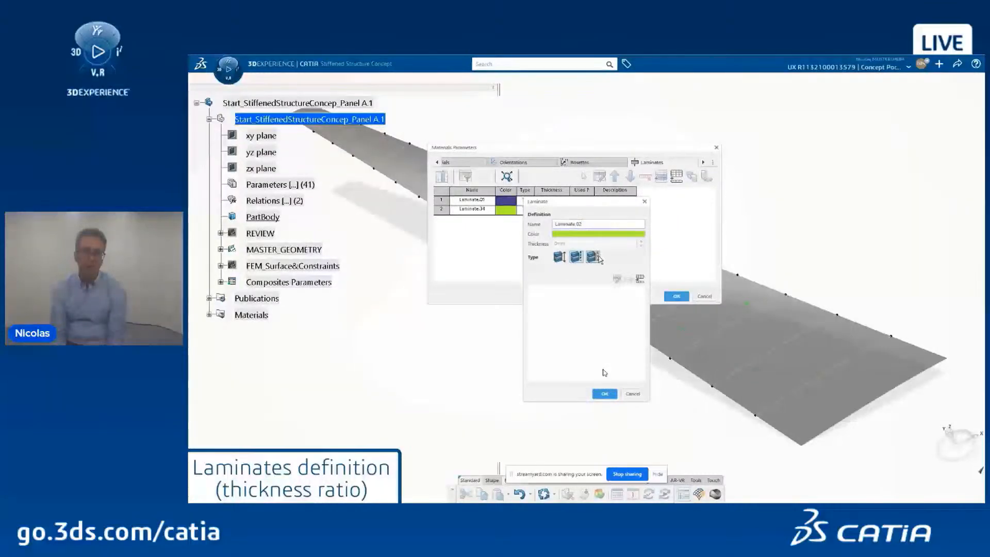
left_click(640, 302)
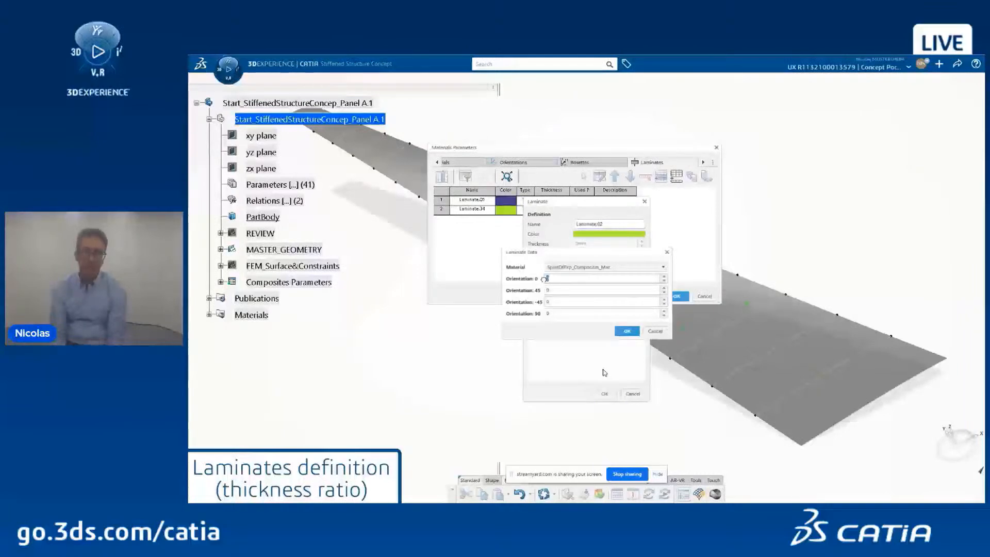
type("25")
left_click_drag(550, 290, 543, 312)
type("2525")
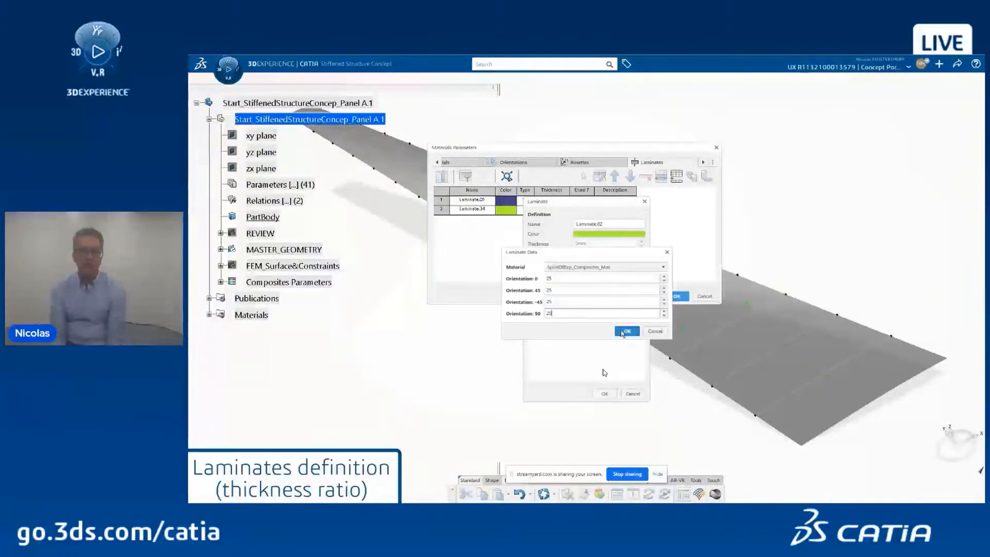
left_click(627, 330)
Step: Give Laminate.02 a 6.85mm reference thickness, confirm it and close the composites parameters
left_click_drag(591, 278, 572, 280)
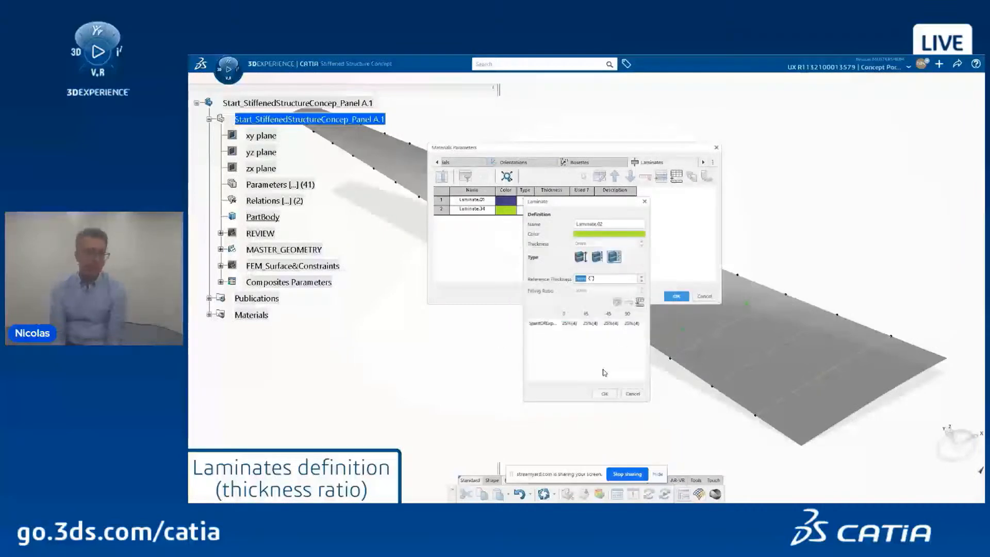
type("6.85")
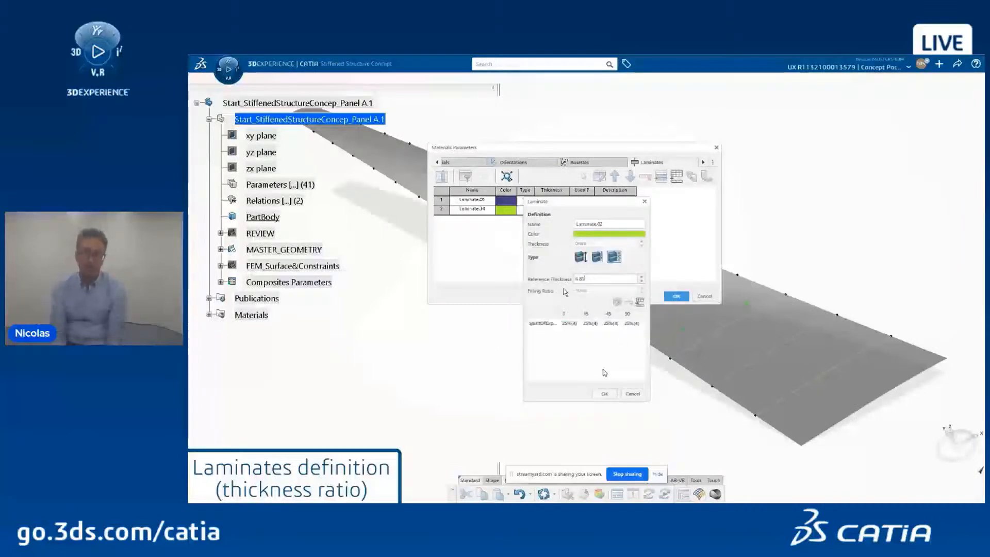
key("Tab")
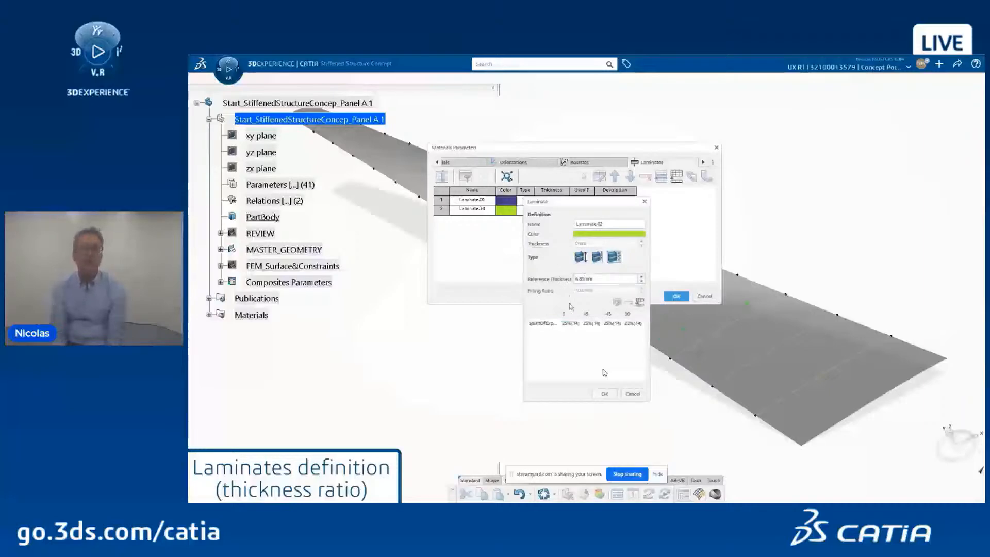
left_click(605, 393)
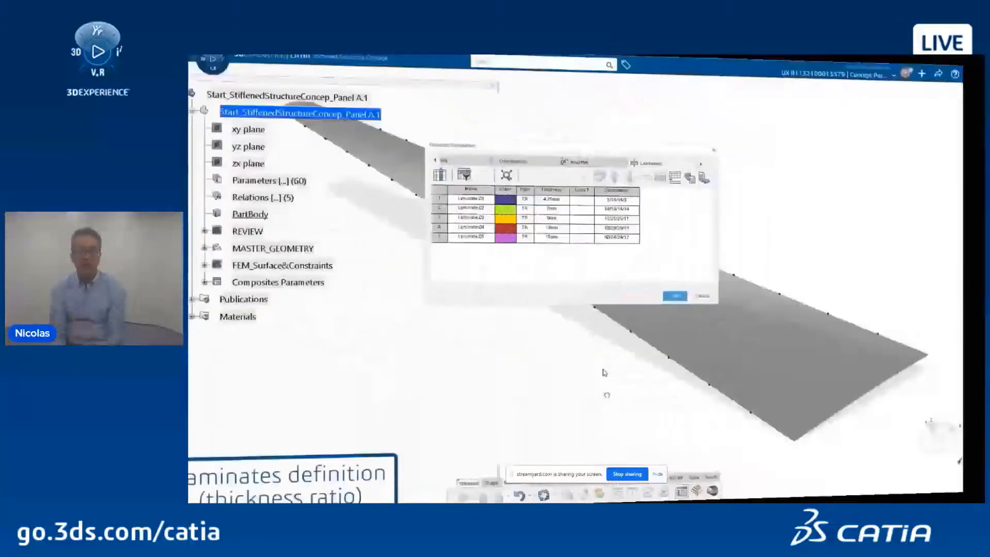
key("Return")
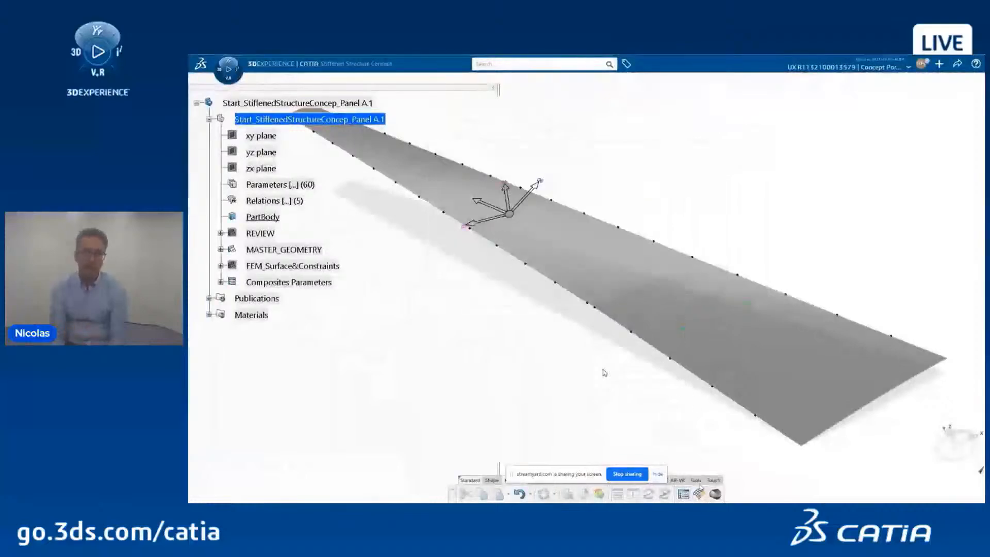
Step: Build a quick grid on the wing panel surface, split by fixed lines and existing crossing curves
left_click(699, 494)
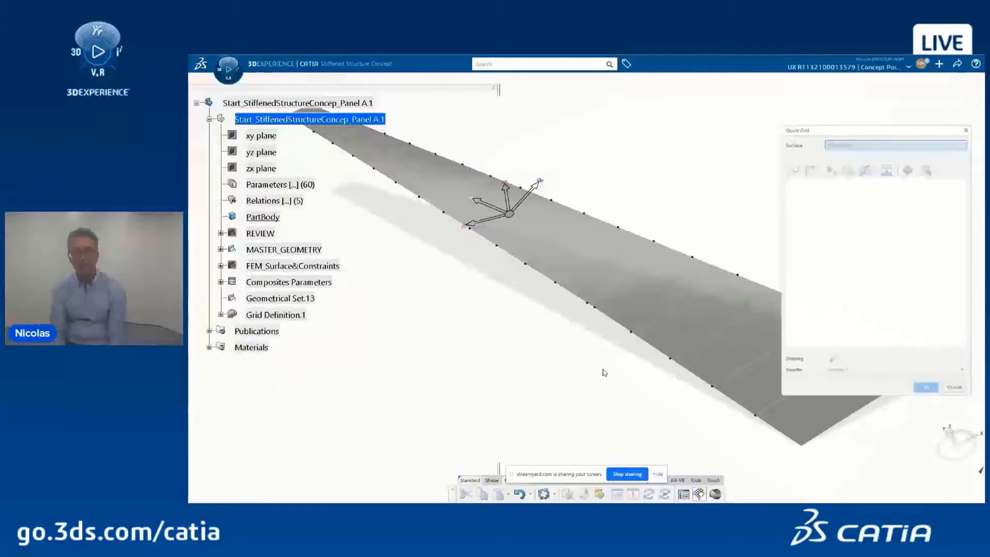
left_click(634, 277)
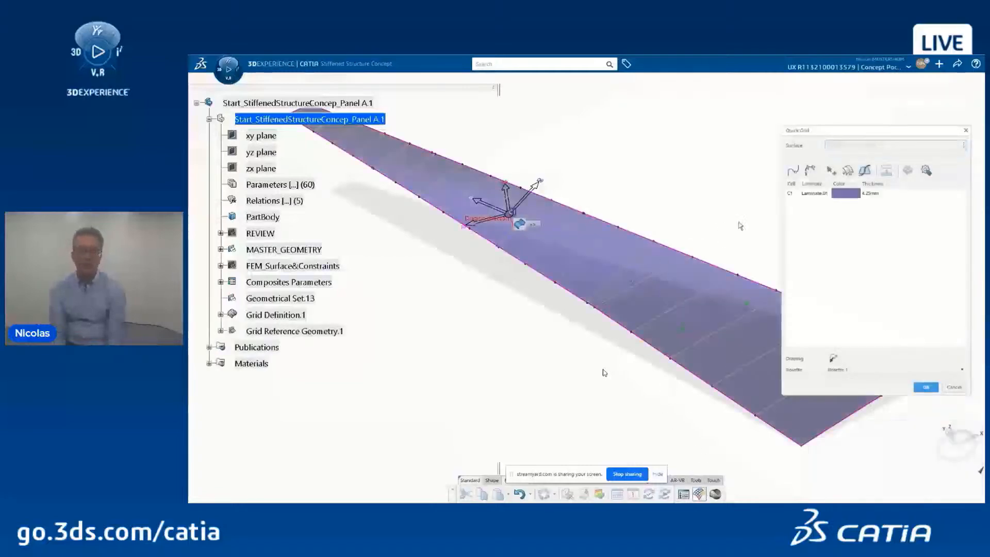
left_click(732, 302)
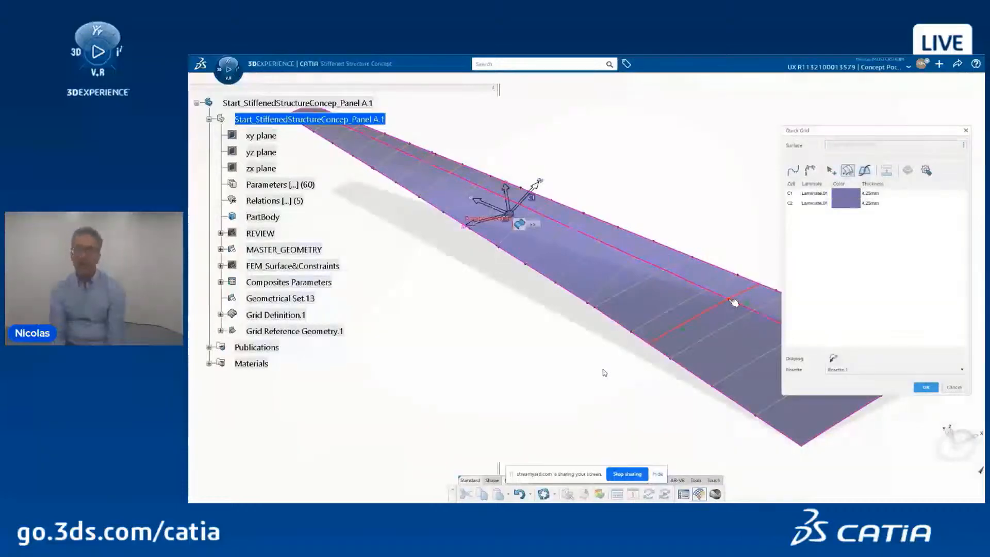
left_click(691, 334)
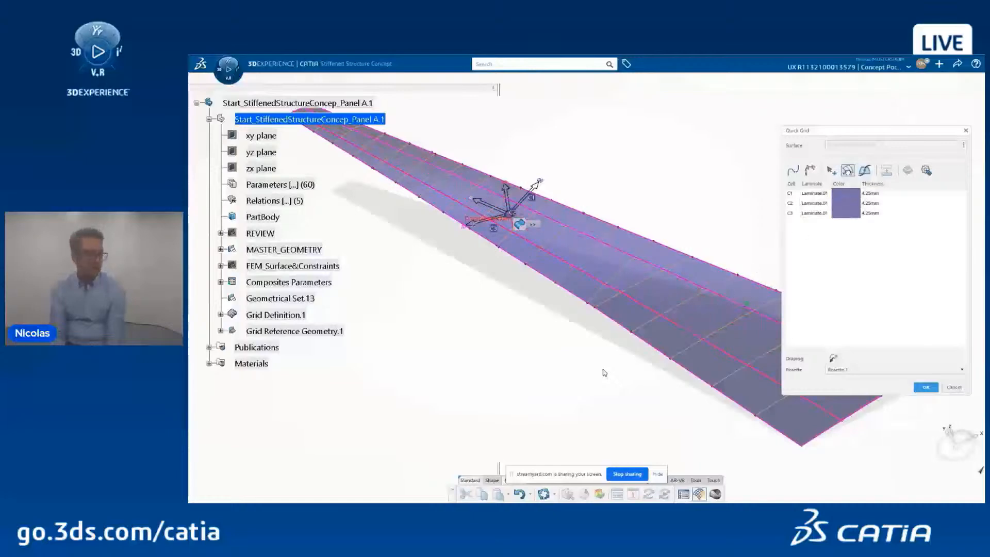
left_click(834, 172)
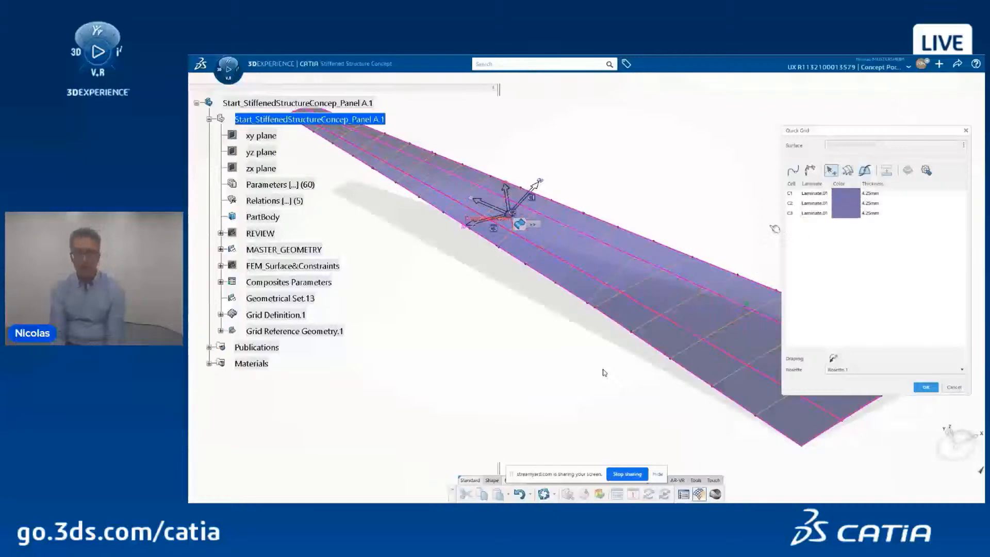
left_click(696, 300)
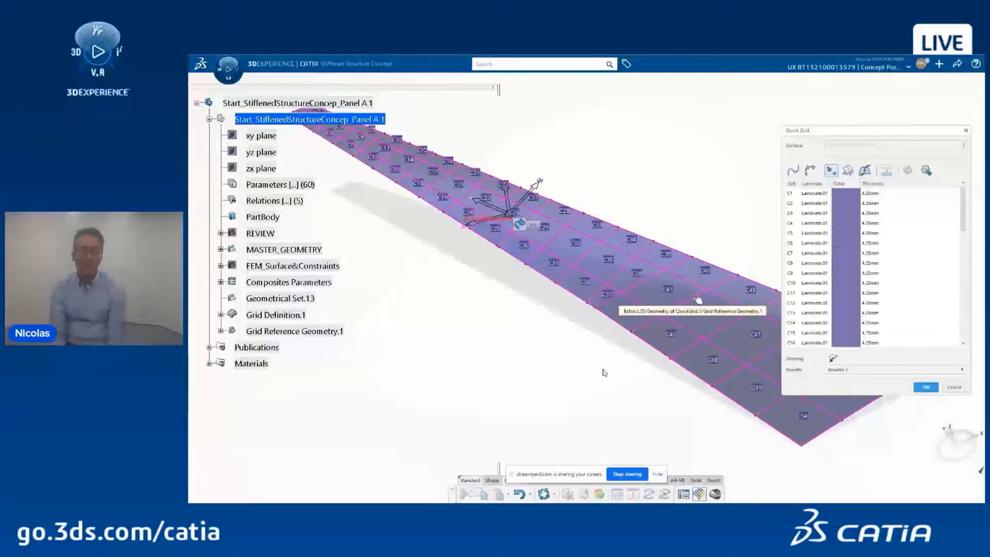
Step: Select grid cells C1 through C12 and open their cell edit settings
left_click(789, 195)
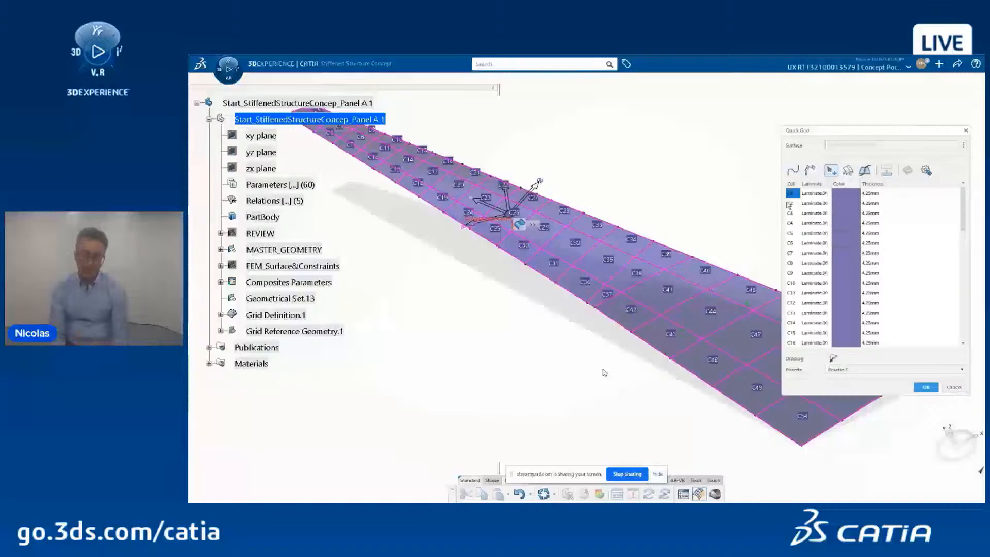
left_click(794, 195)
scroll(797, 234, "down", 2)
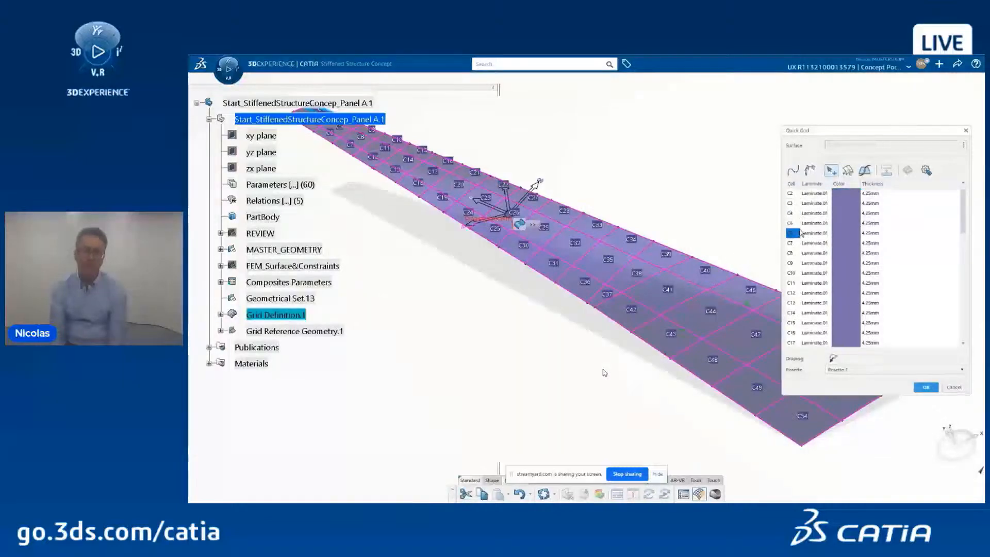
left_click(797, 264, "shift")
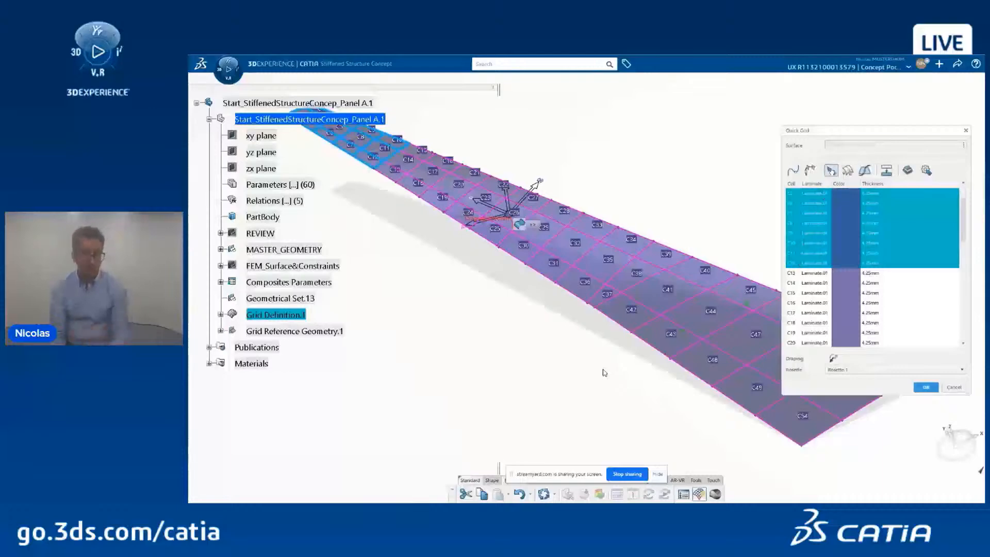
left_click(907, 171)
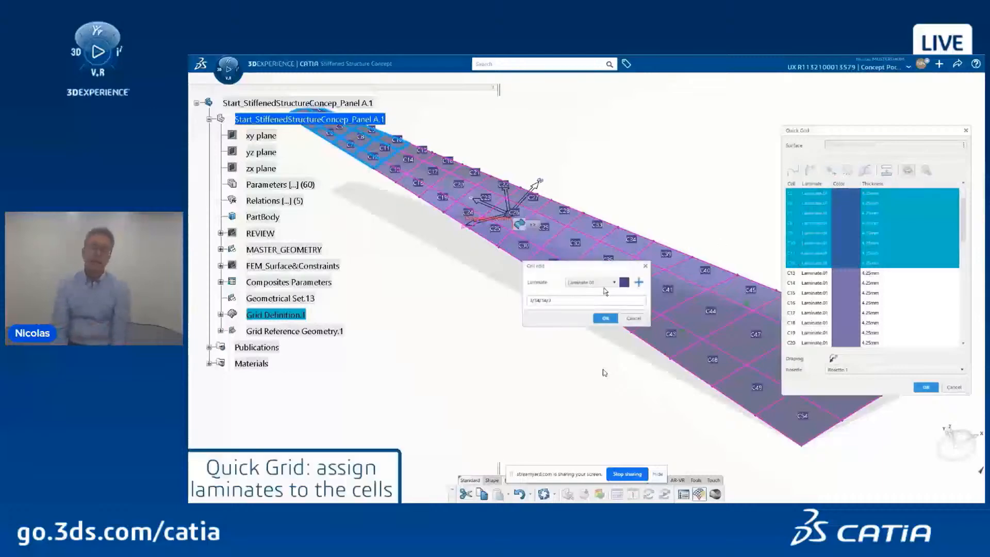
Step: Confirm the first cells' laminate, then assign Laminate.02 to cells C13–C20
left_click(605, 318)
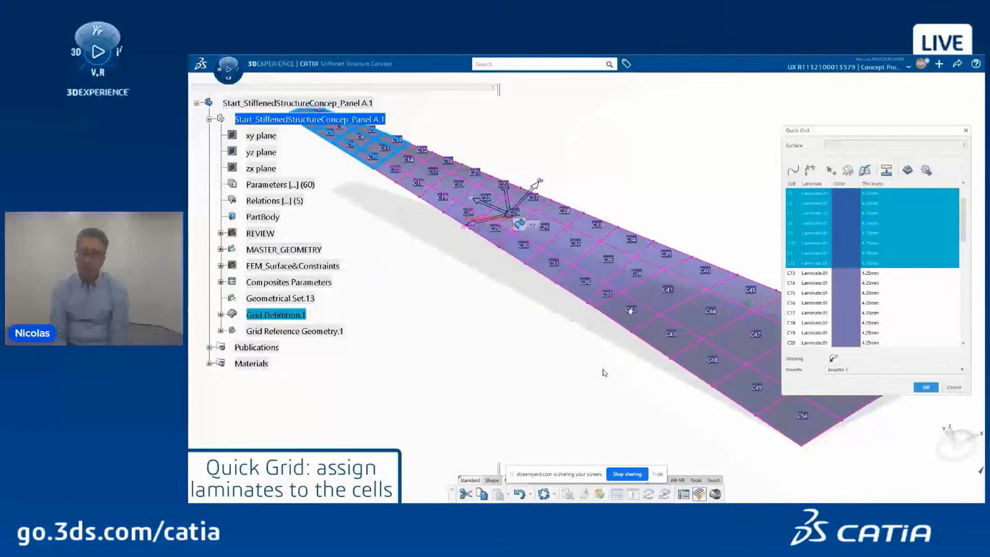
left_click(795, 273)
scroll(794, 288, "down", 3)
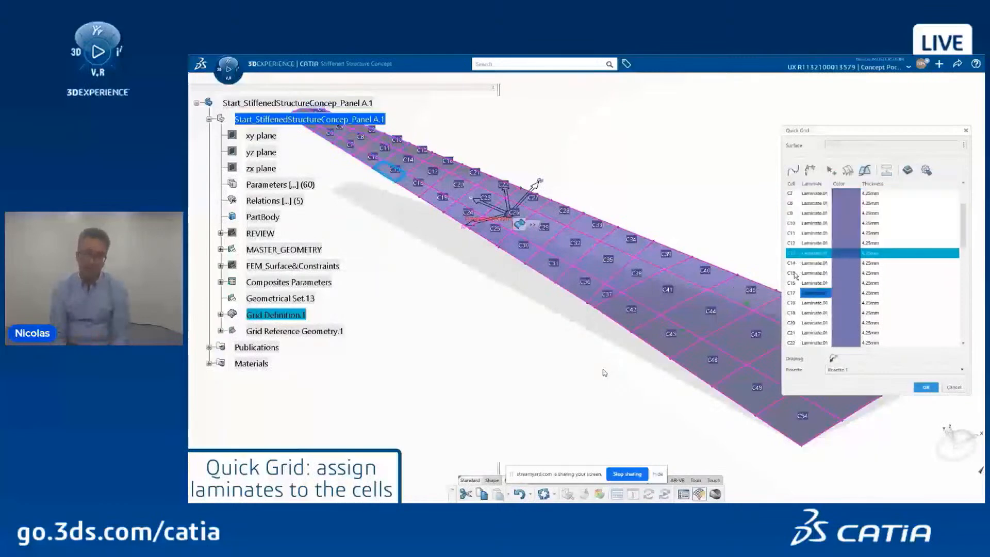
left_click(795, 314, "shift")
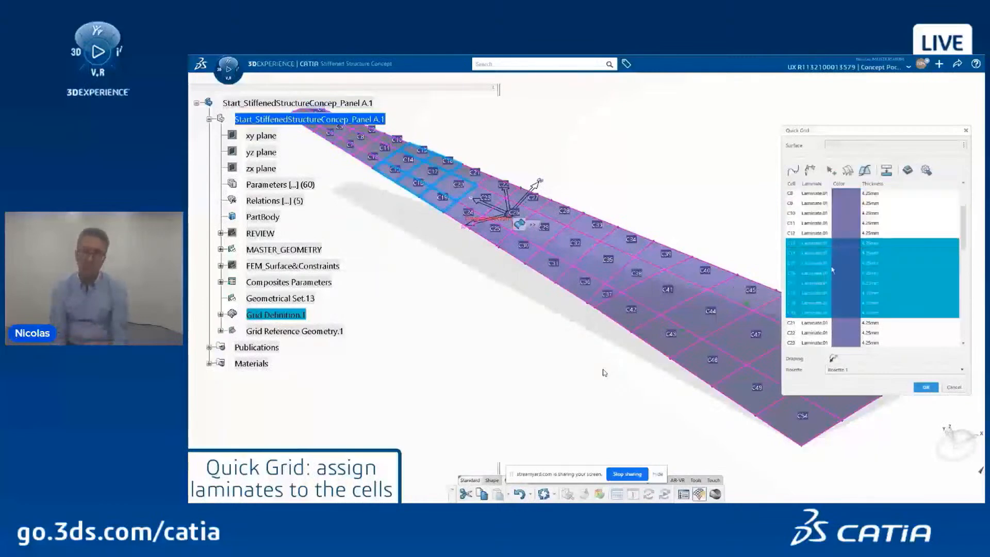
left_click(908, 171)
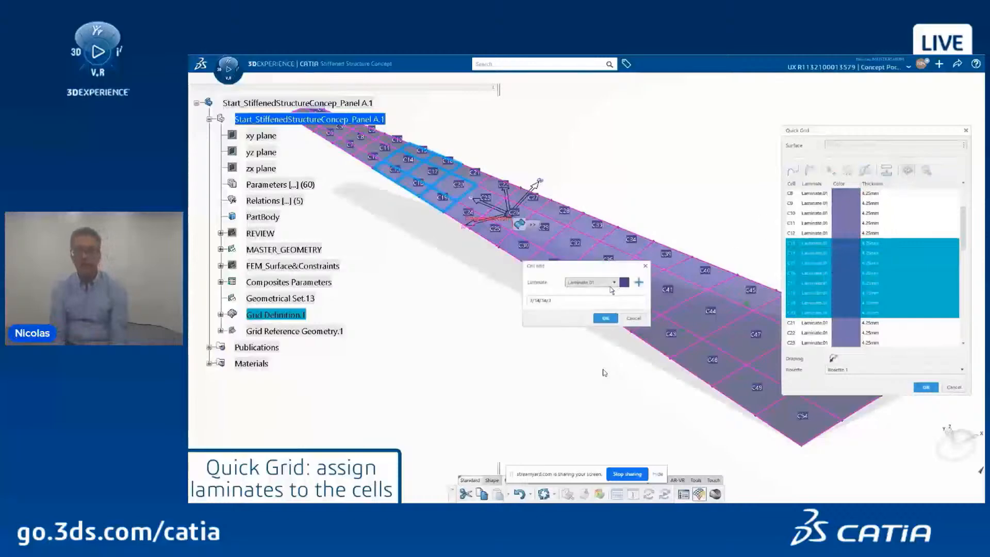
left_click(610, 289)
left_click(605, 318)
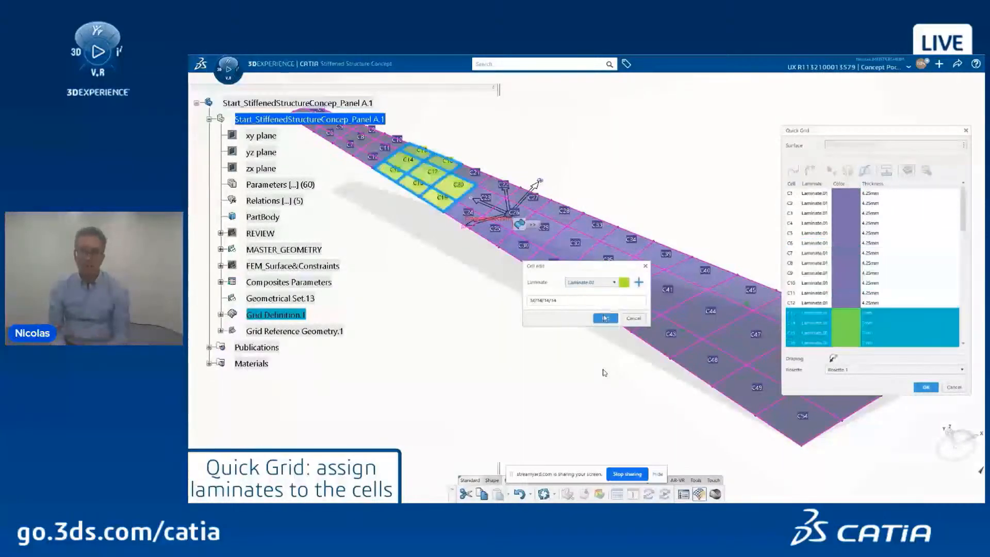
left_click(605, 318)
Step: Assign Laminate.03 to cells C21–C28
scroll(848, 292, "down", 3)
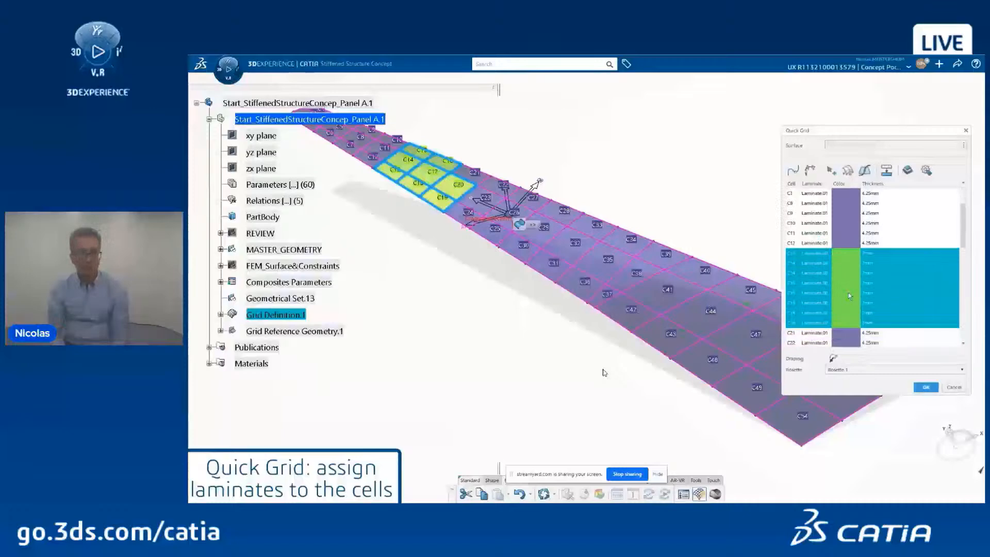
scroll(849, 293, "down", 2)
left_click(819, 285)
scroll(812, 294, "down", 2)
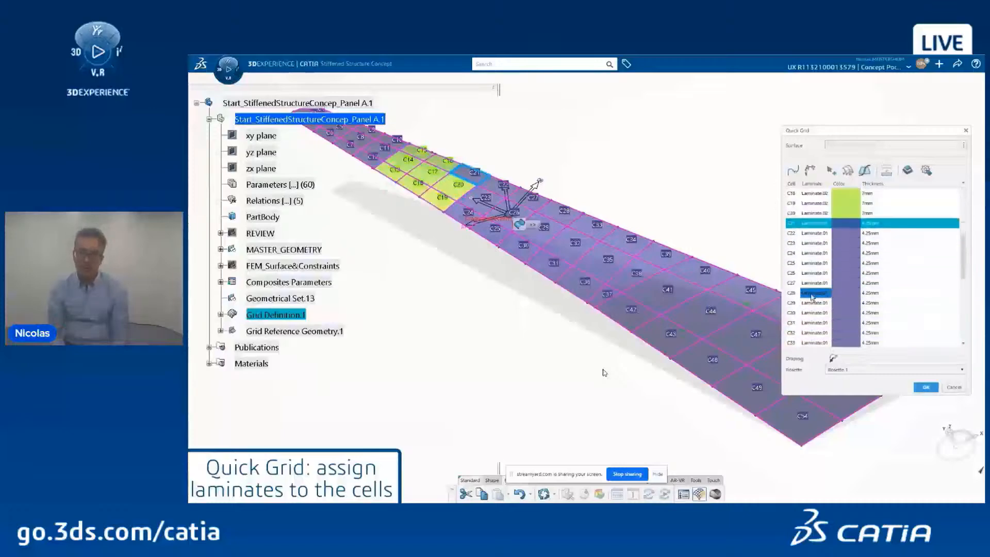
left_click(812, 293, "shift")
left_click(907, 170)
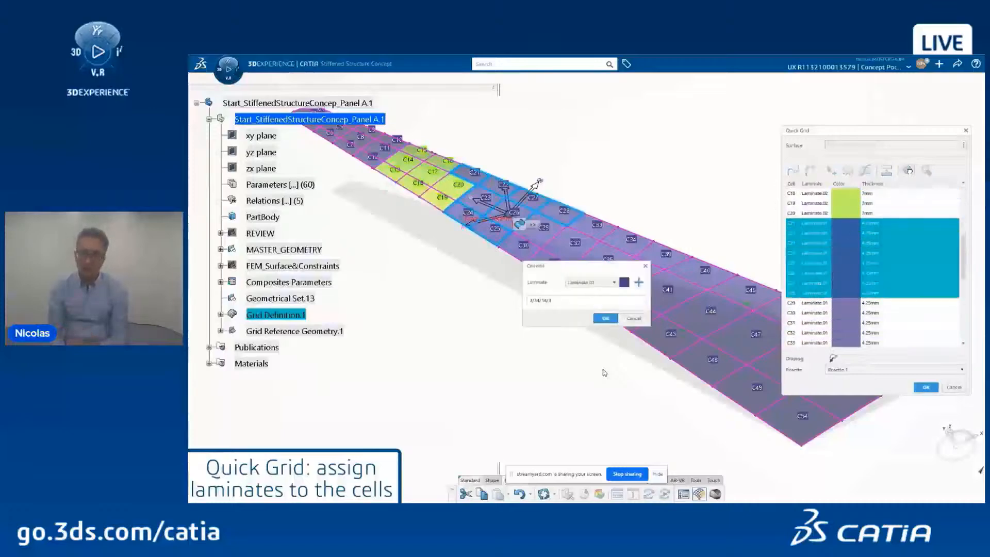
left_click(605, 283)
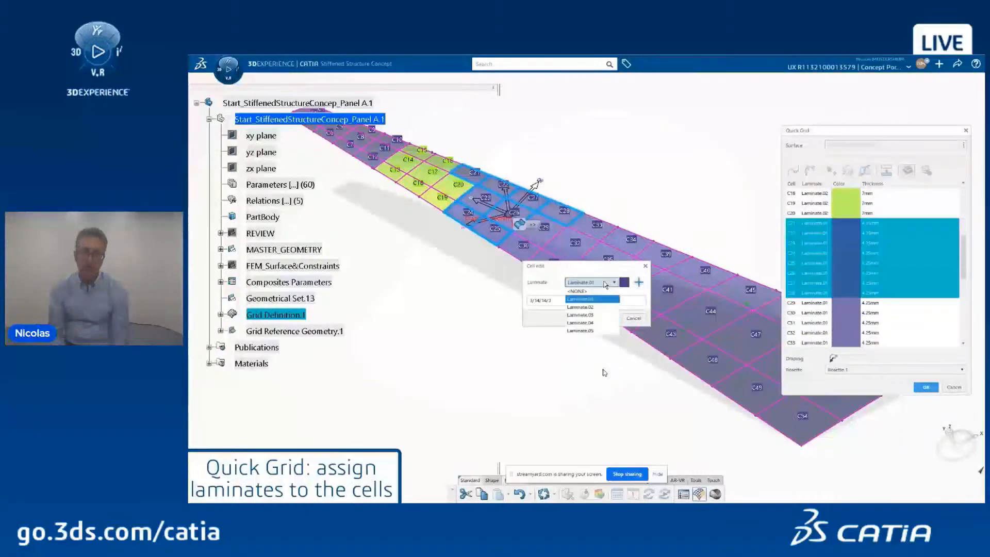
left_click(593, 315)
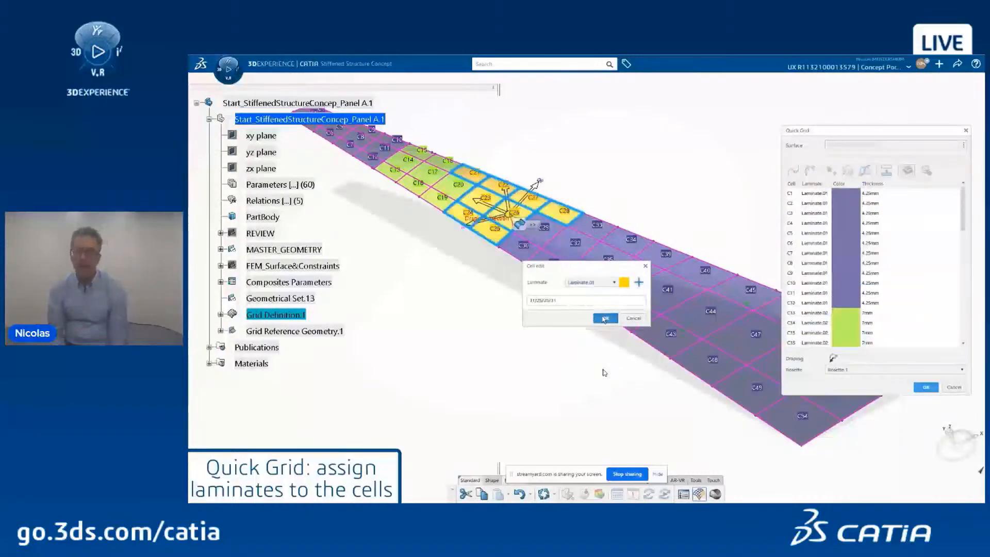
left_click(605, 318)
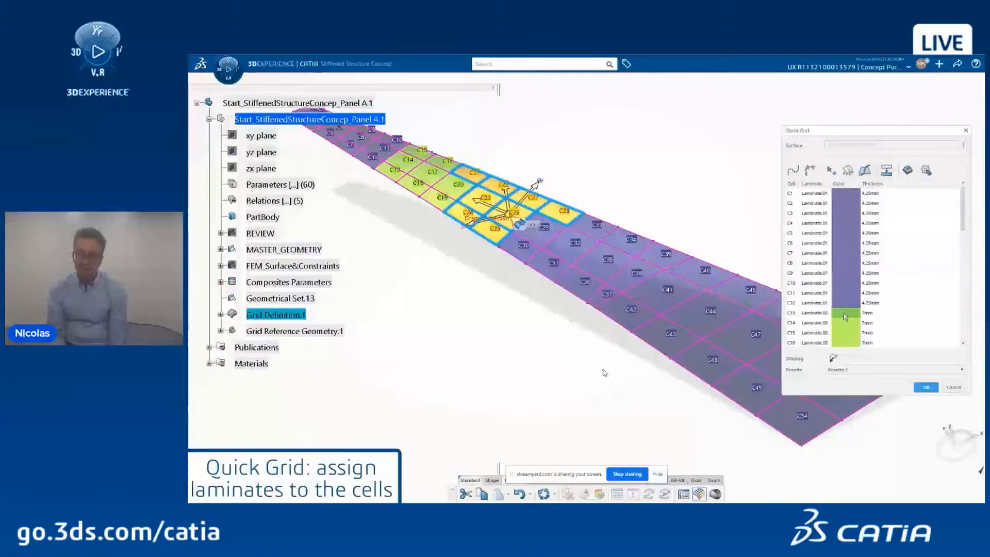
Step: Assign Laminate.04 to cells C29–C44
scroll(843, 313, "down", 6)
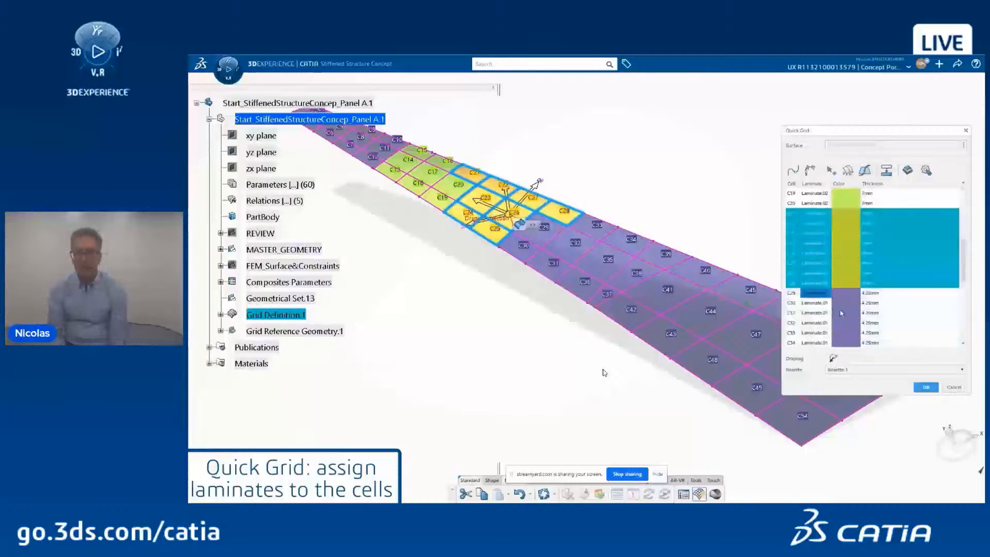
left_click(822, 298)
scroll(821, 297, "down", 4)
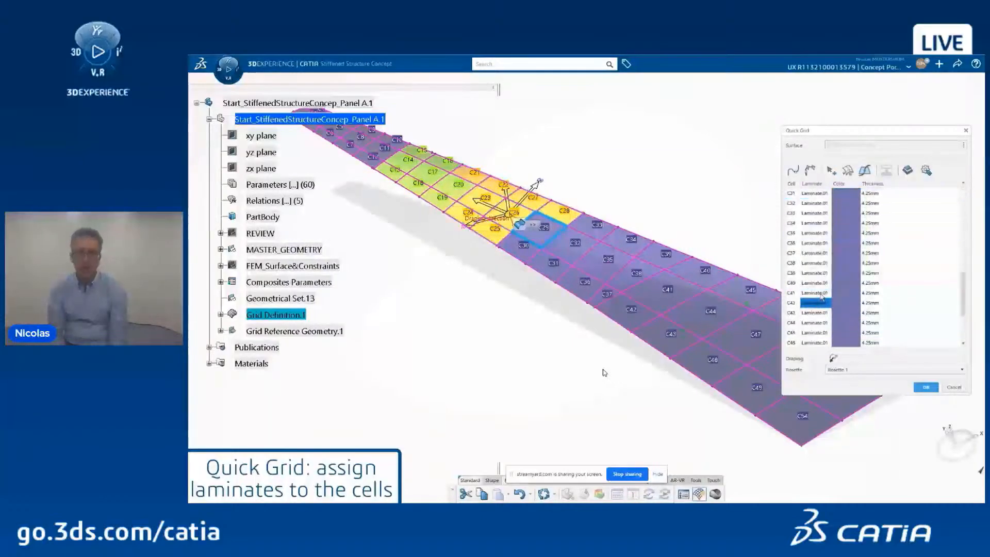
left_click(810, 323, "shift")
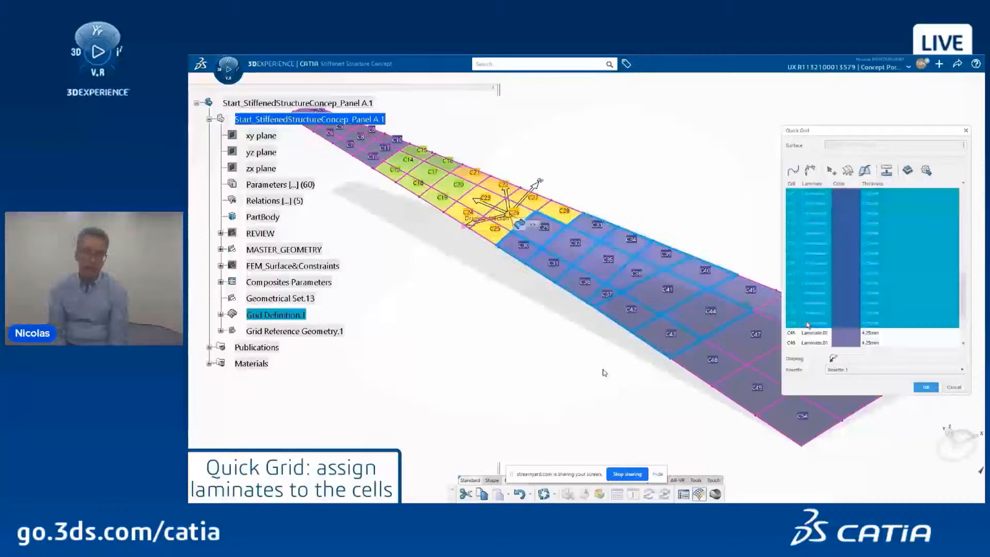
left_click(908, 170)
left_click(592, 282)
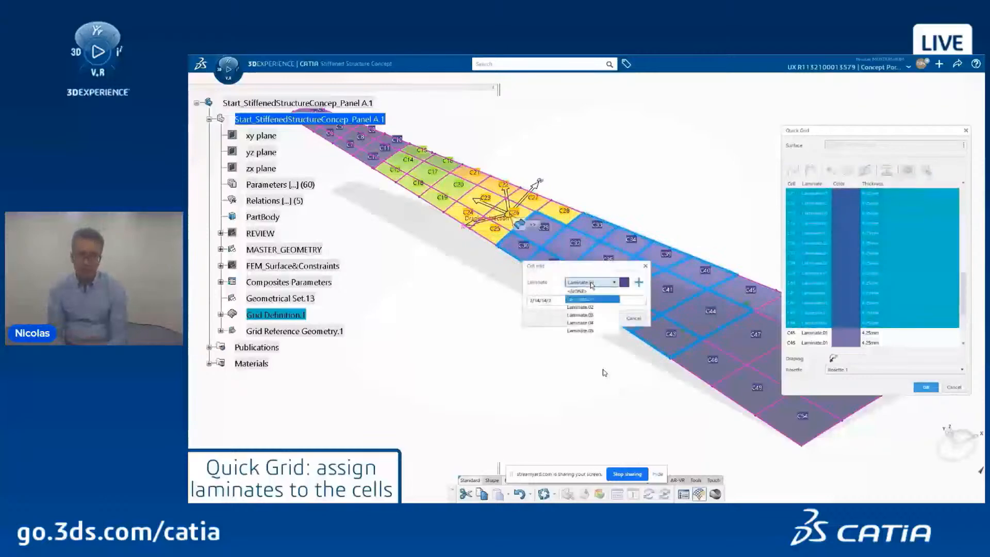
left_click(591, 299)
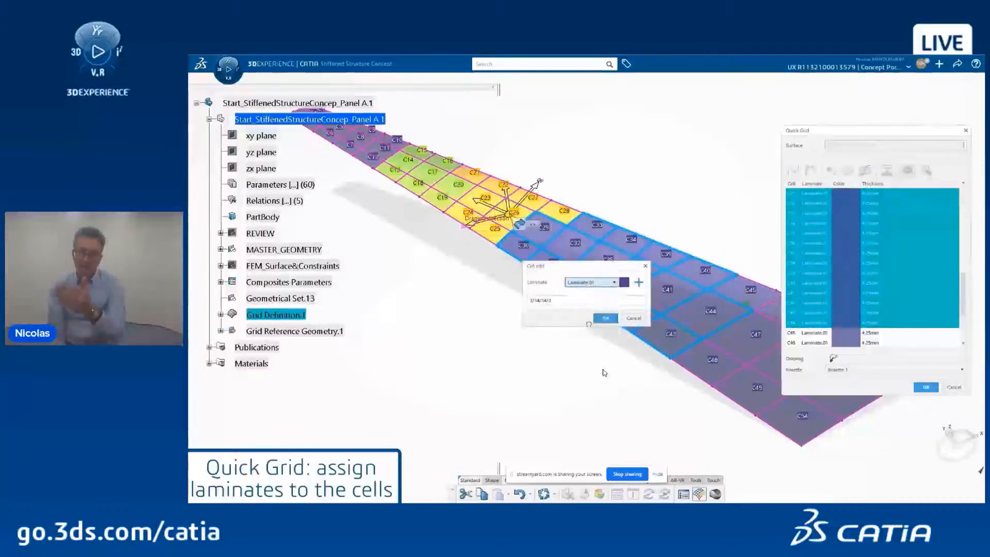
left_click(605, 318)
Step: Assign Laminate.05 to cells C45–C54 and close the Quick Grid editor
scroll(807, 299, "down", 8)
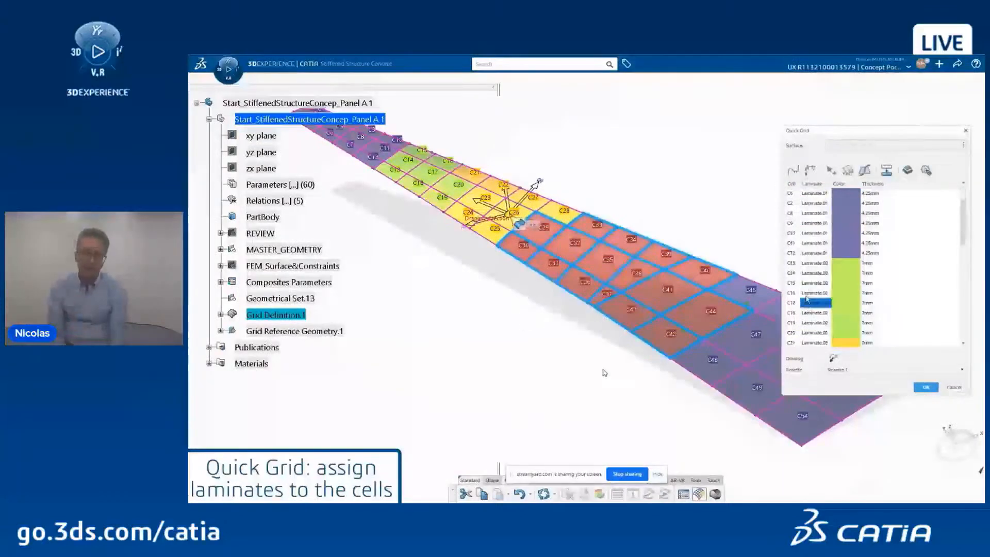
scroll(806, 299, "down", 4)
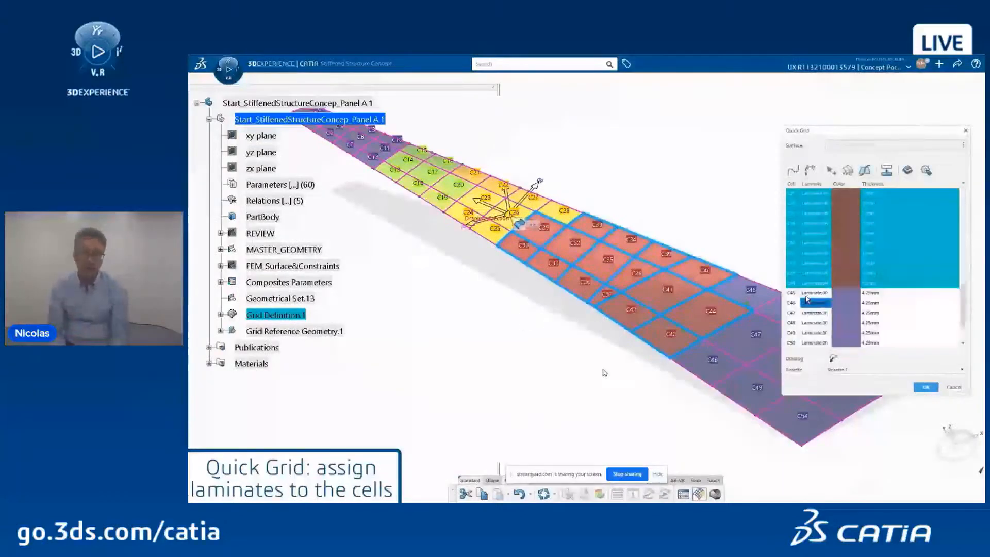
left_click(796, 284)
scroll(797, 303, "down", 2)
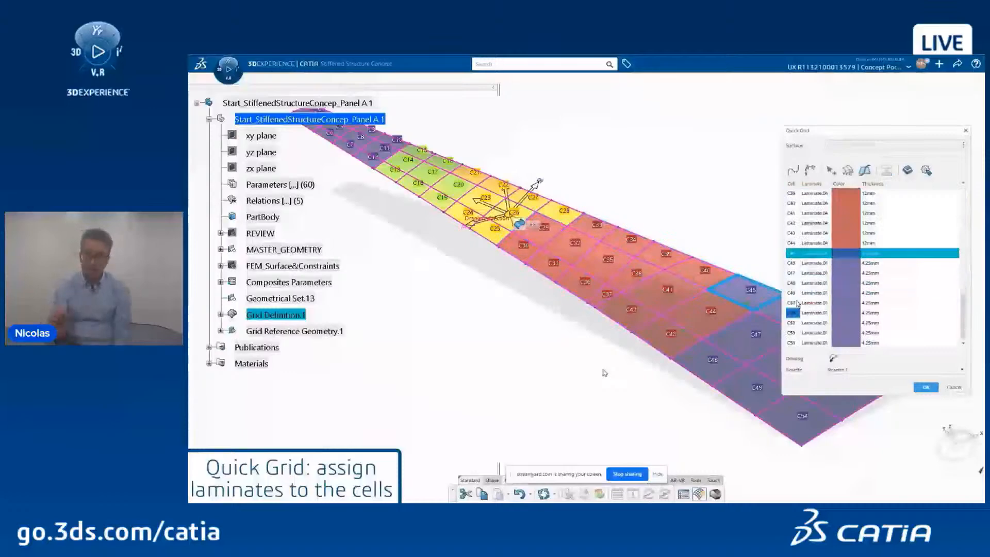
left_click(794, 342, "shift")
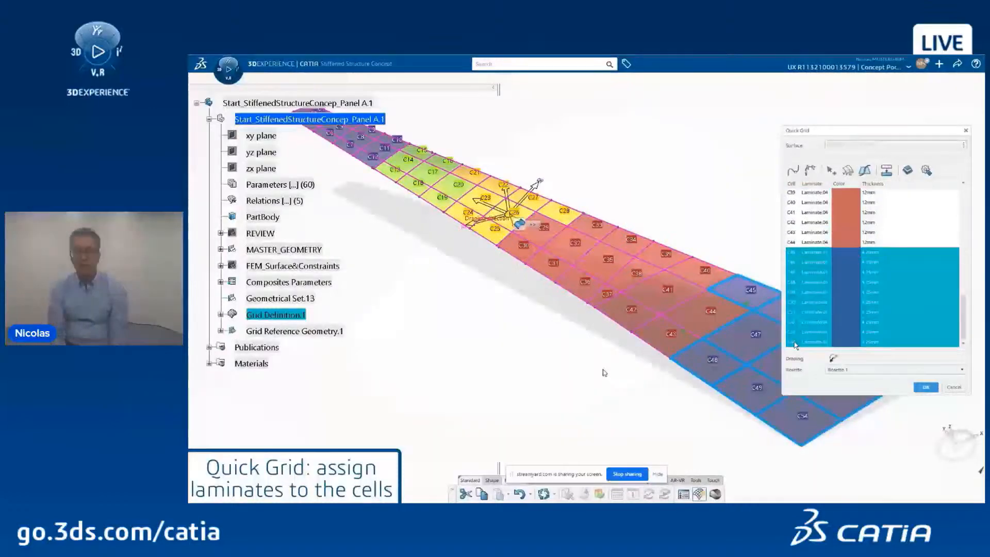
left_click(907, 170)
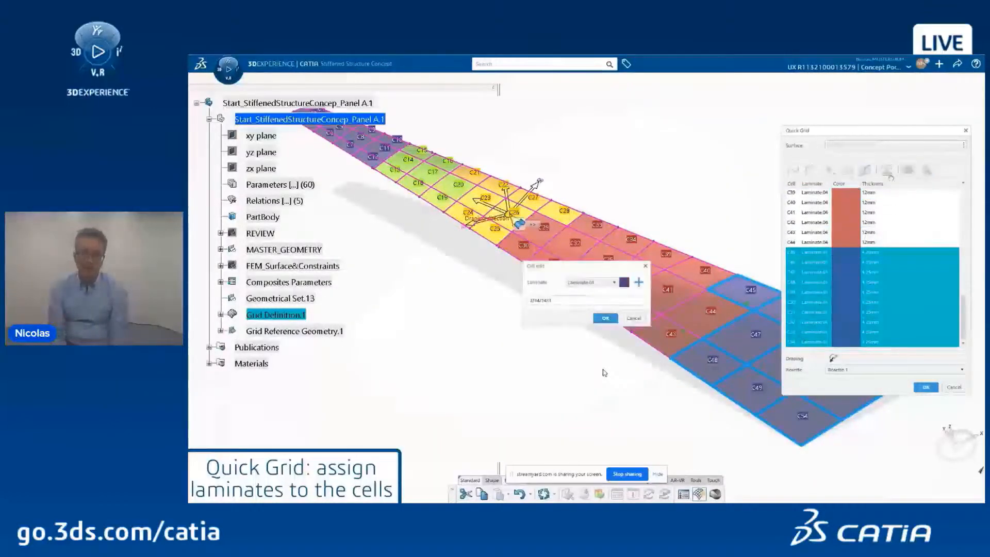
left_click(608, 283)
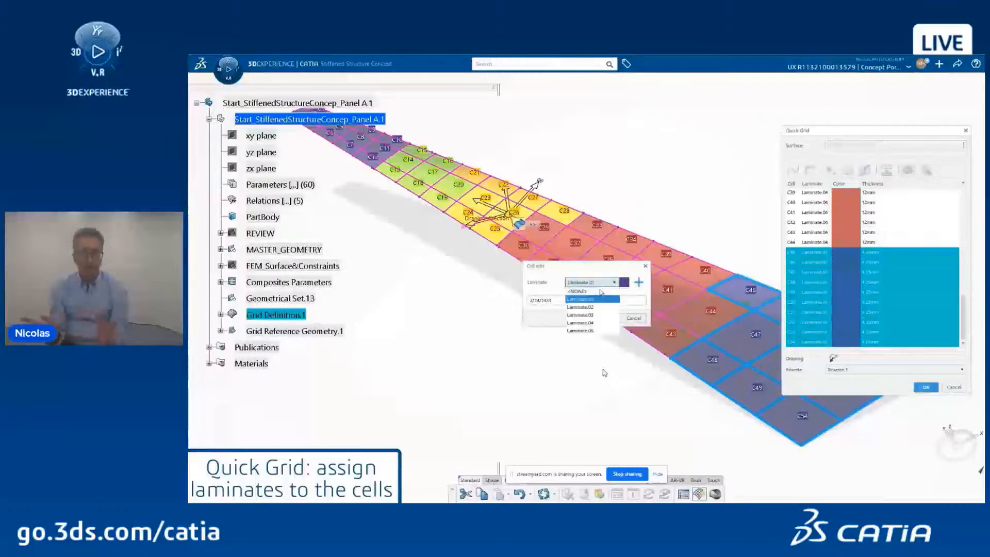
left_click(593, 331)
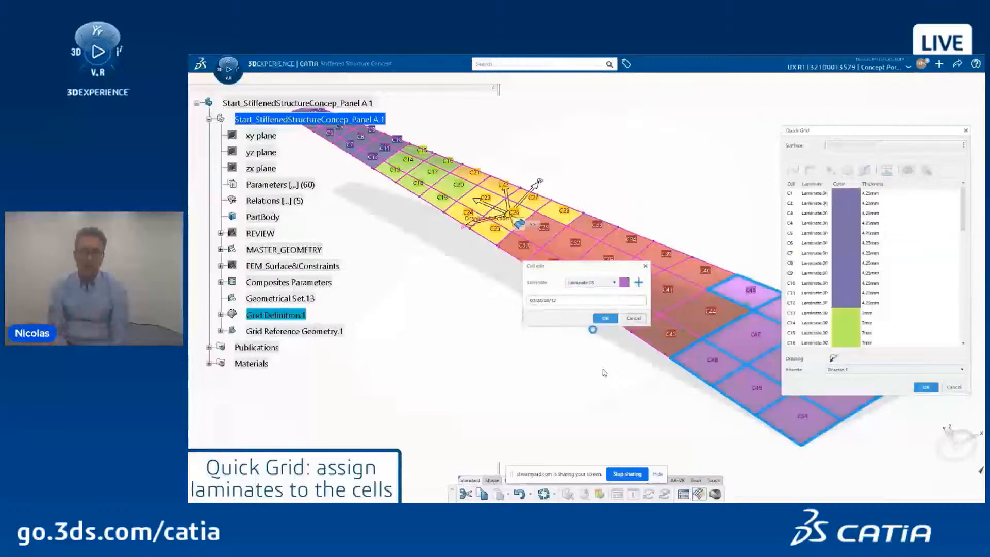
left_click(604, 318)
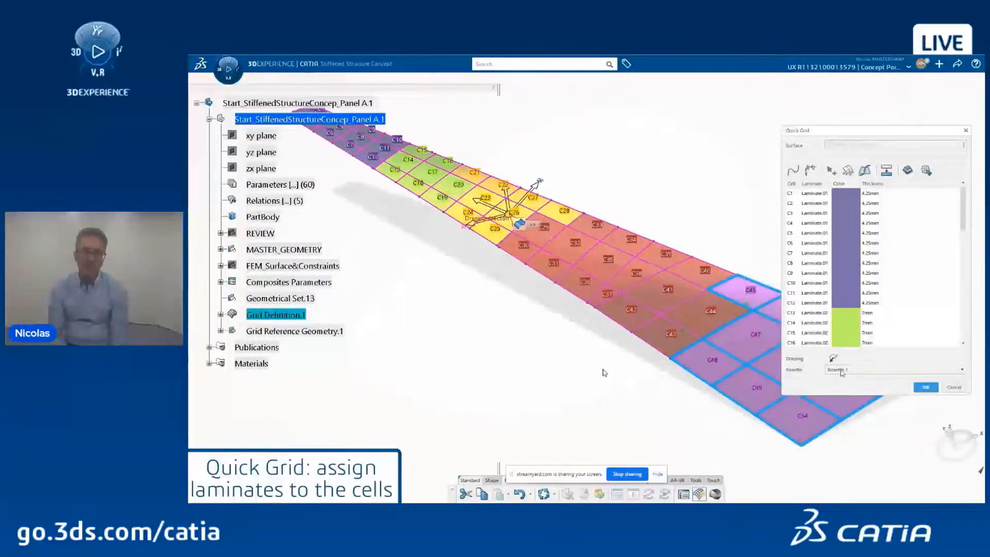
left_click(925, 387)
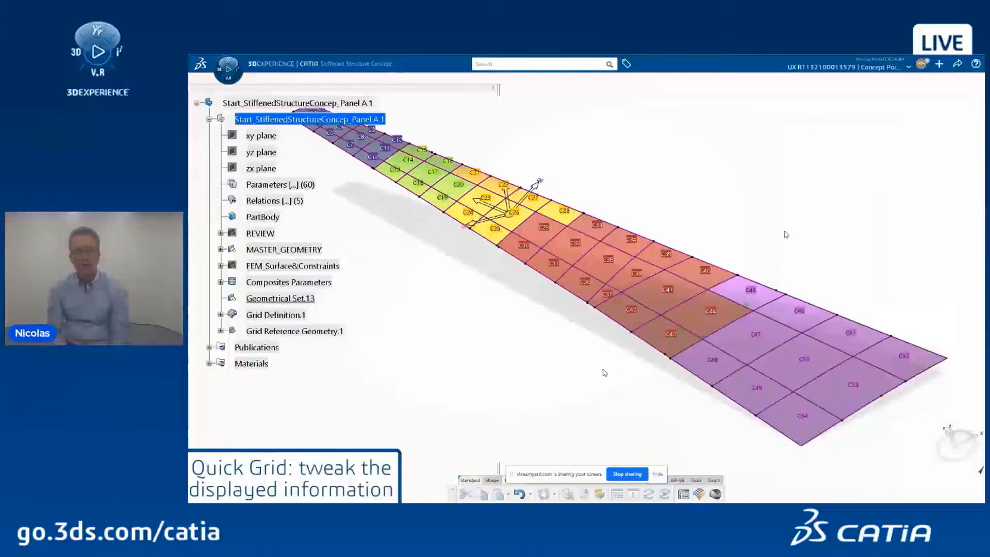
Step: Reopen QuickGrid.1 and display ply count, thickness, laminate type and laminate detail columns
left_click(221, 314)
left_click(294, 348)
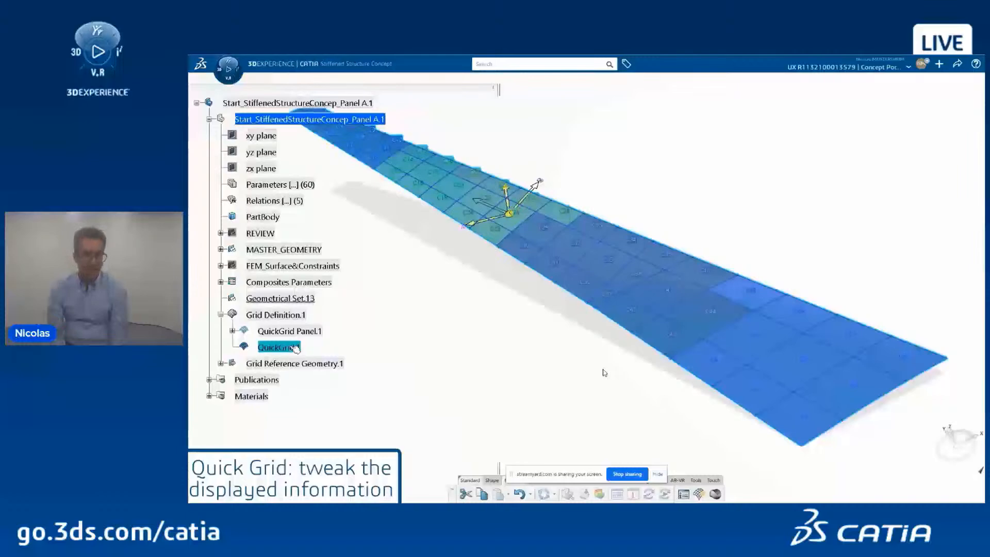
double_click(295, 348)
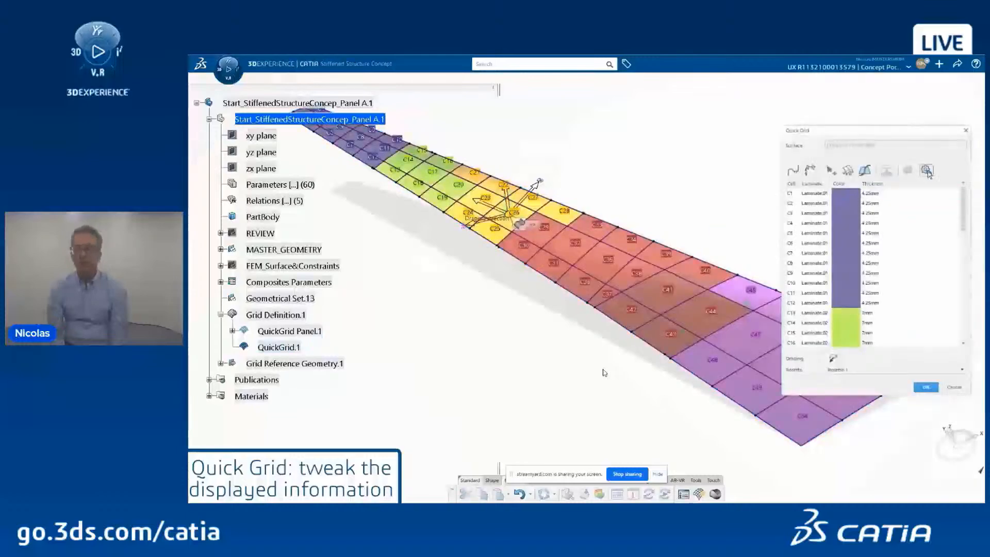
left_click(927, 171)
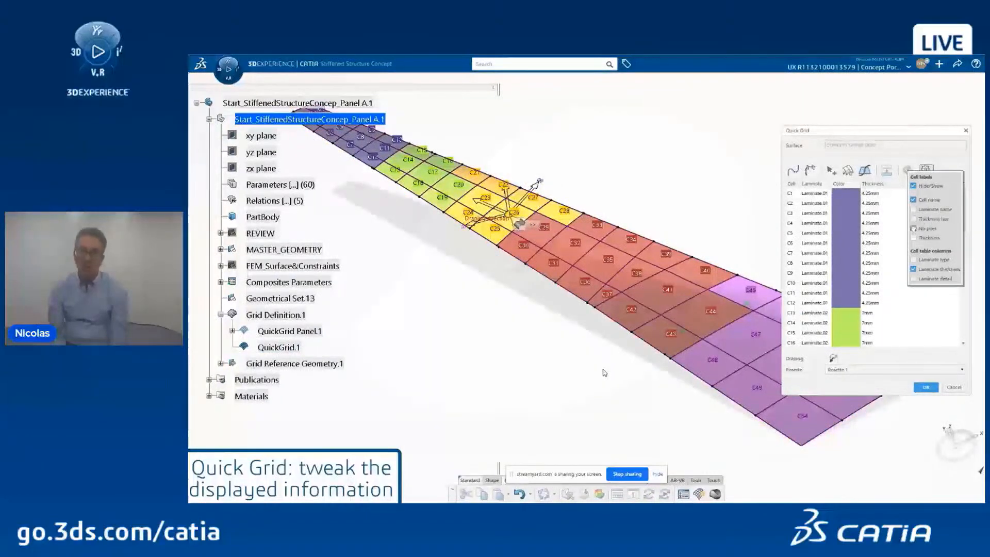
left_click(913, 228)
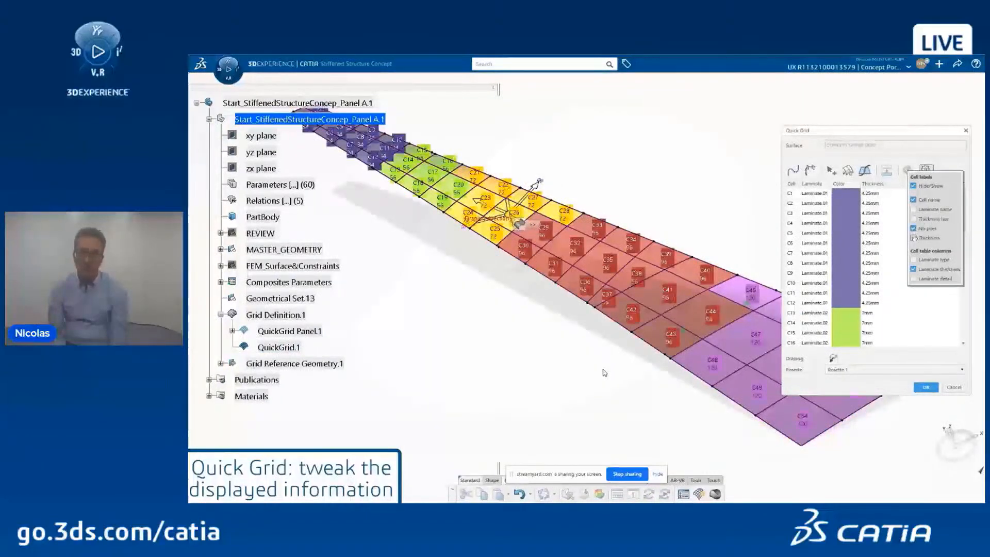
left_click(913, 237)
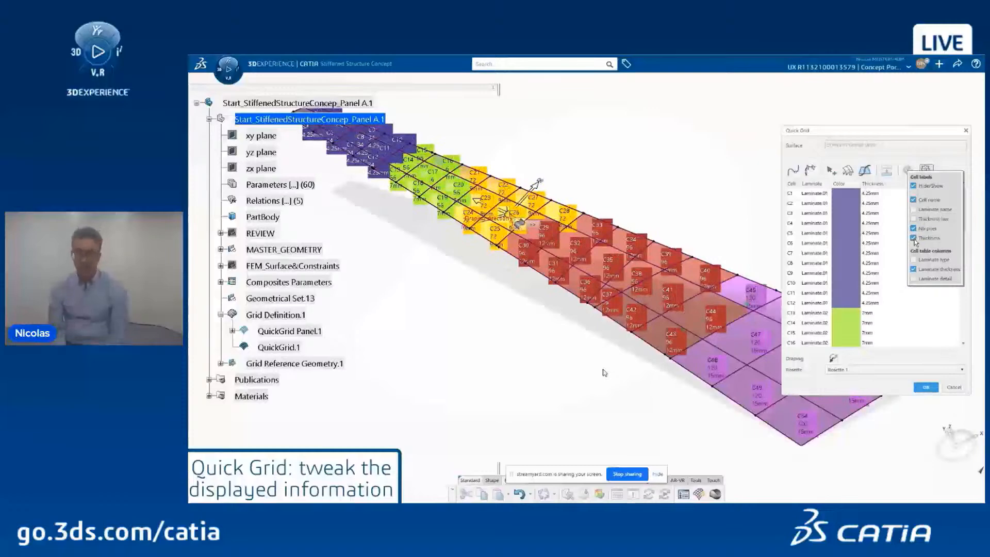
left_click(913, 260)
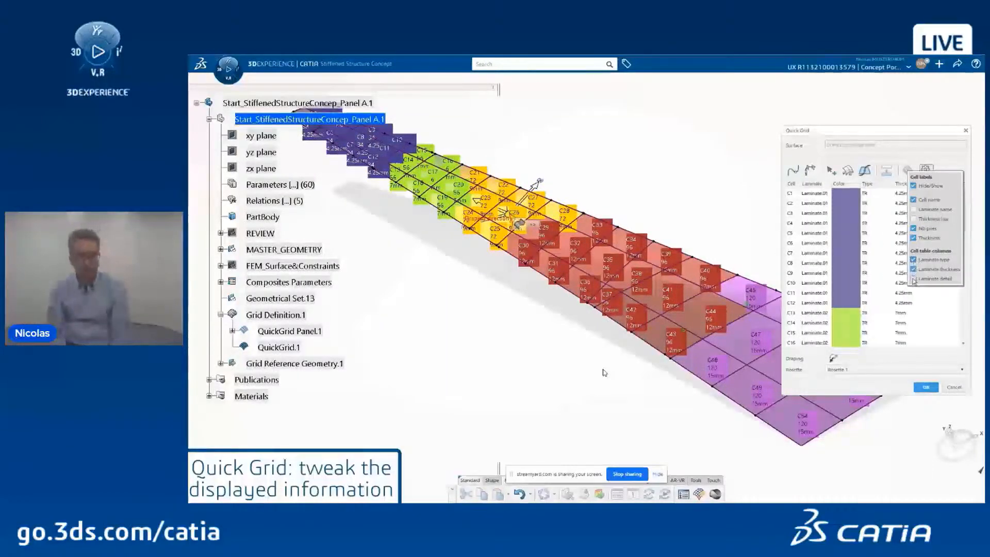
left_click(913, 279)
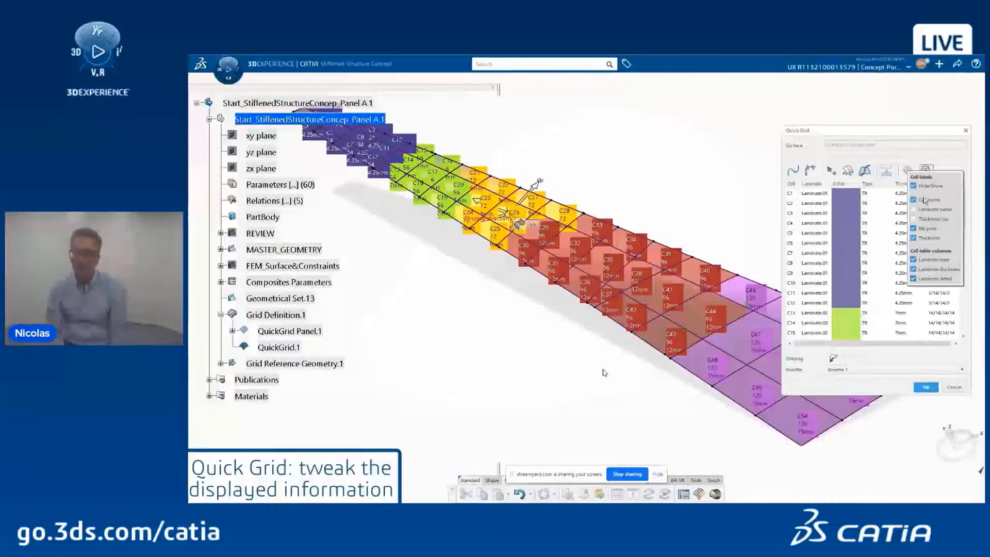
left_click(927, 171)
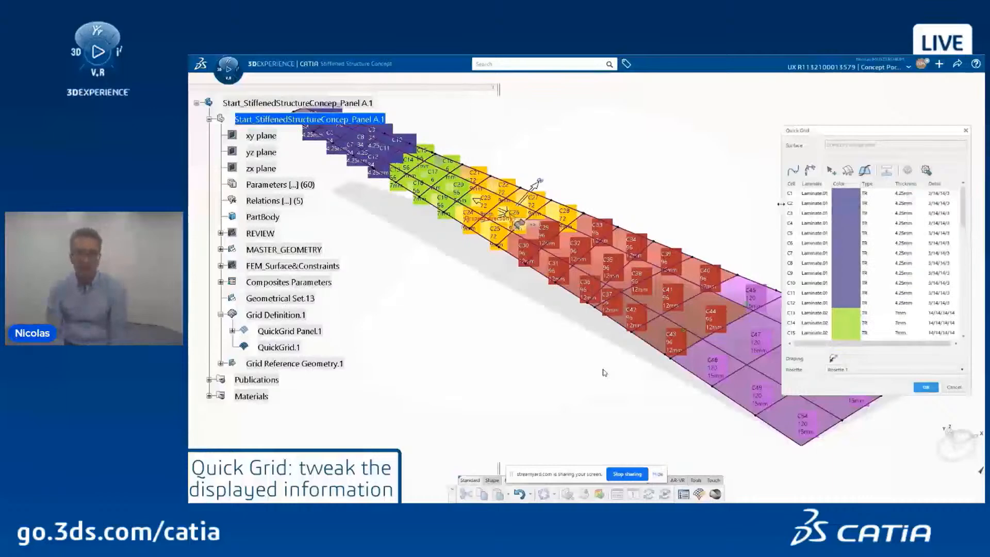
Step: Widen the Quick Grid dialog, review the cell table rows and confirm the grid
left_click_drag(781, 204, 737, 206)
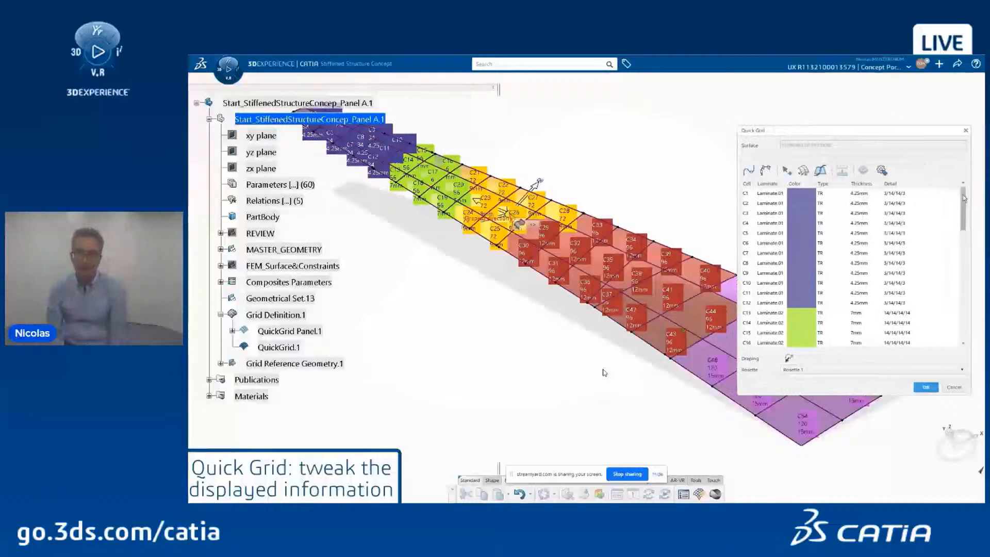
mouse_move(964, 199)
left_mouse_down()
mouse_move(962, 304)
mouse_move(965, 184)
left_mouse_up()
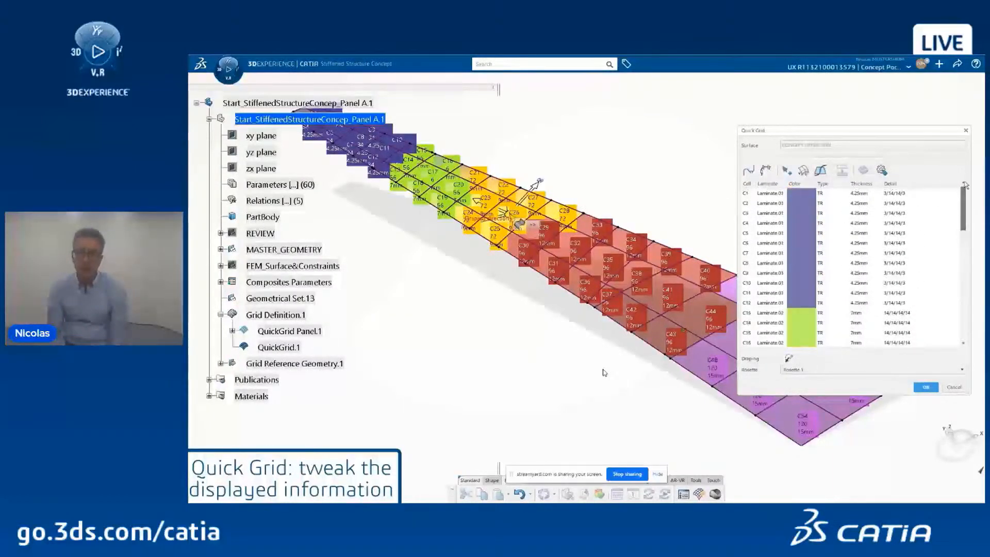
left_click(925, 388)
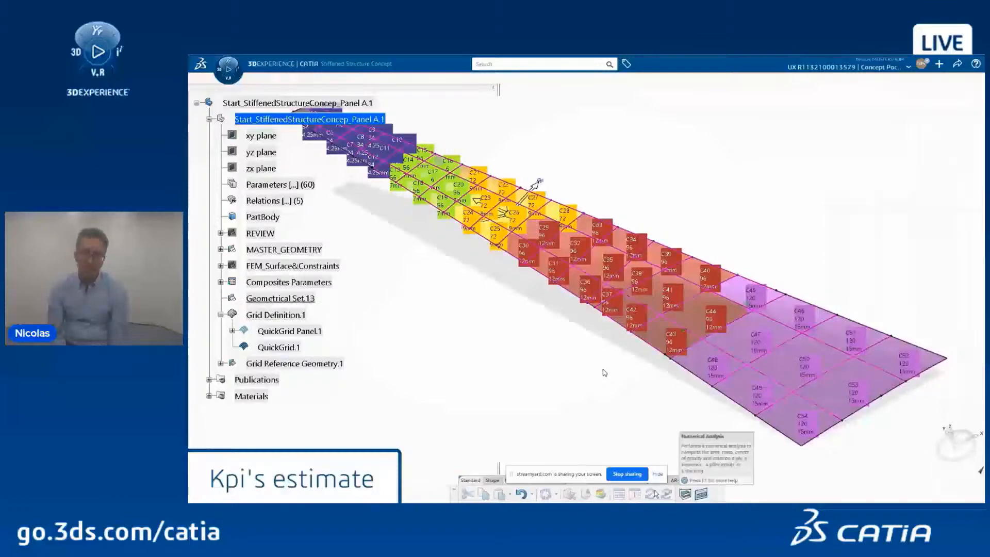
Step: Compute area, mass and centre of gravity for QuickGrid.1, then cancel the results
left_click(684, 493)
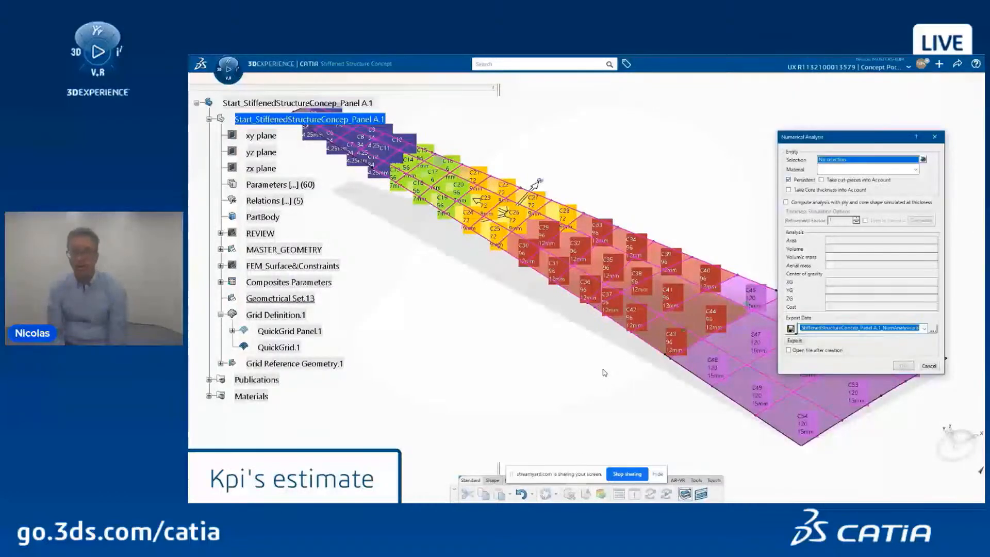
left_click(278, 347)
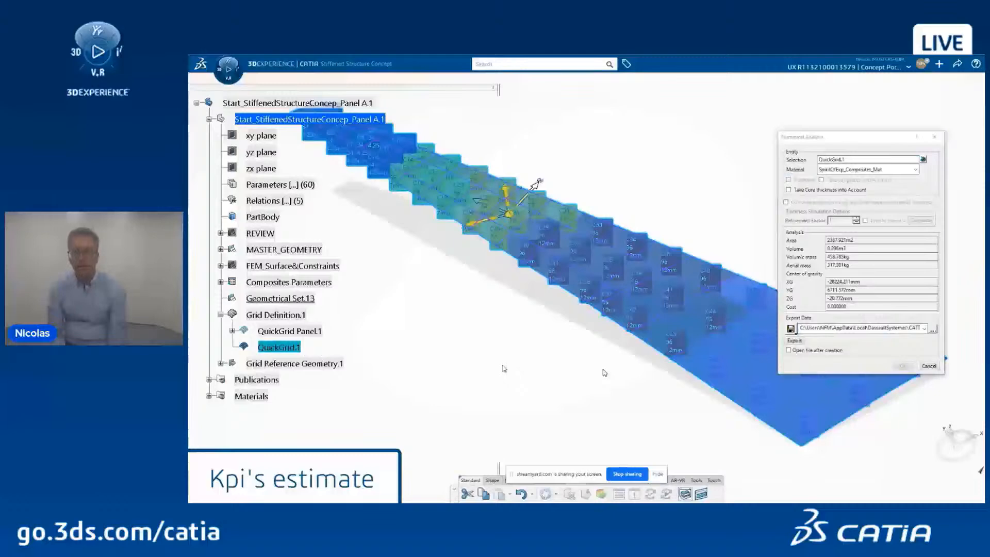
left_click(934, 366)
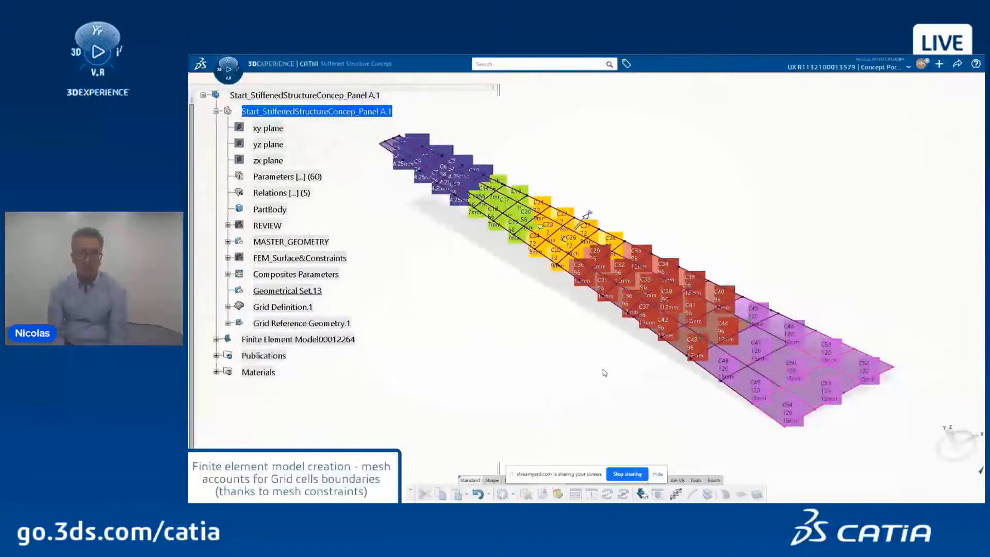
Step: In Finite Element Model00012264, hide MASTER_GEOMETRY and use FEM_Surface_ConceptUpperSkin as mesh support
left_click(217, 340)
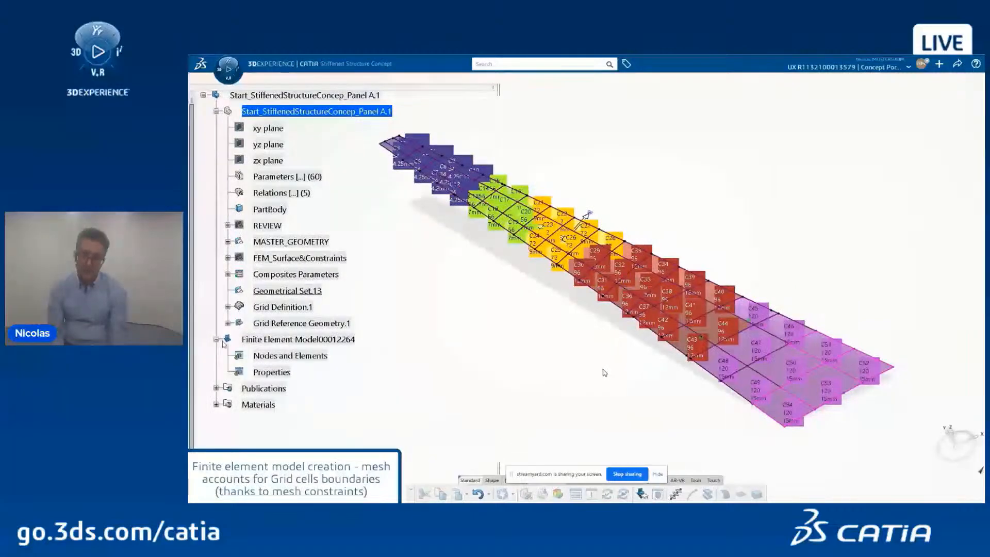
left_click(310, 355)
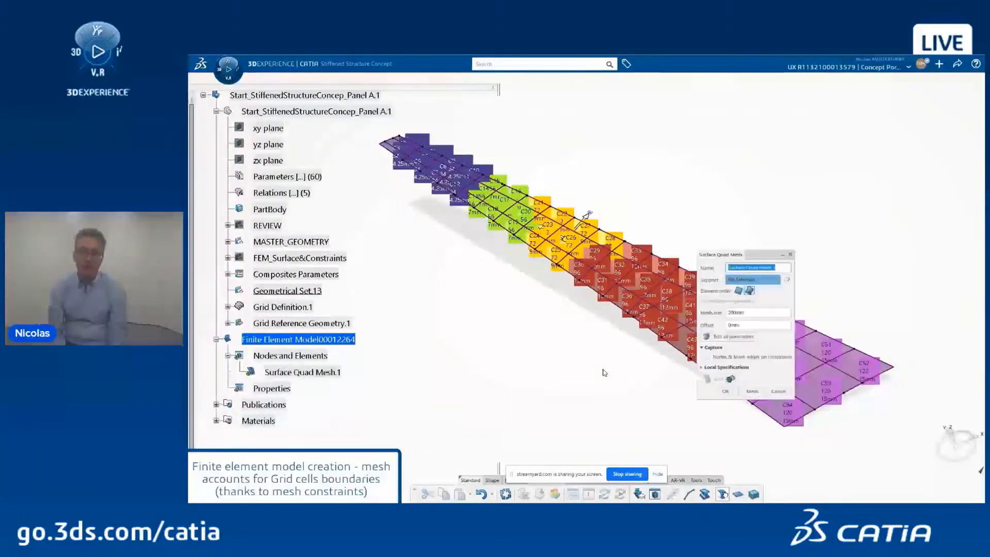
right_click(316, 241)
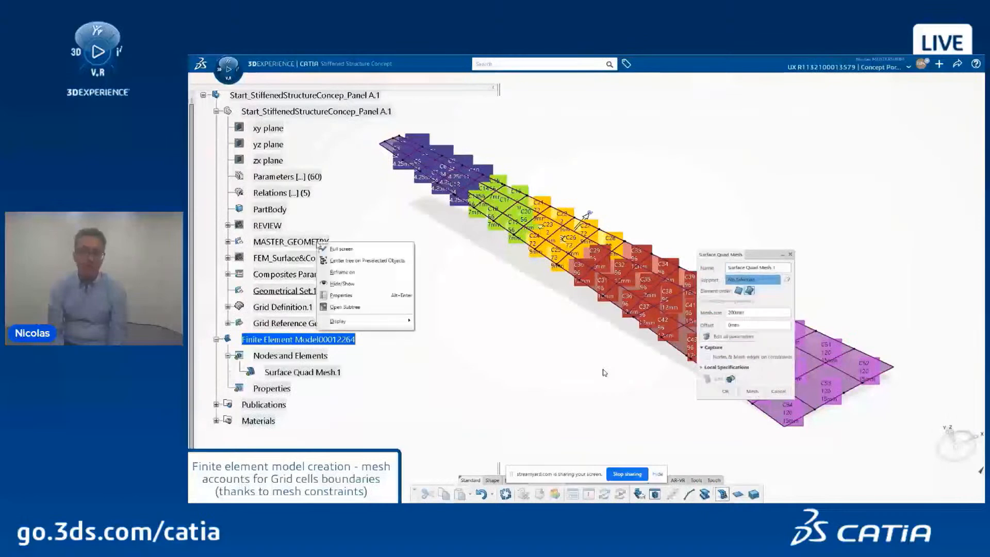
left_click(341, 282)
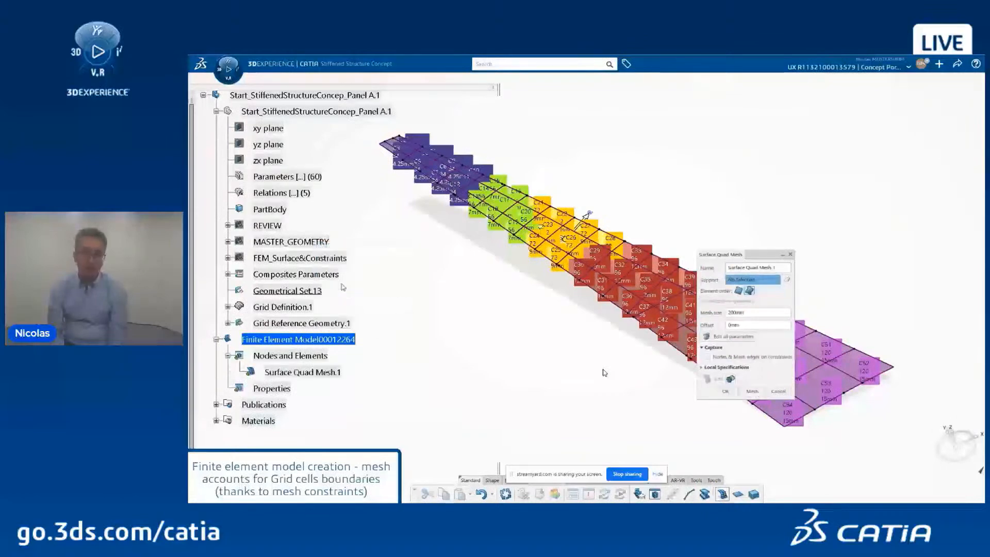
right_click(315, 258)
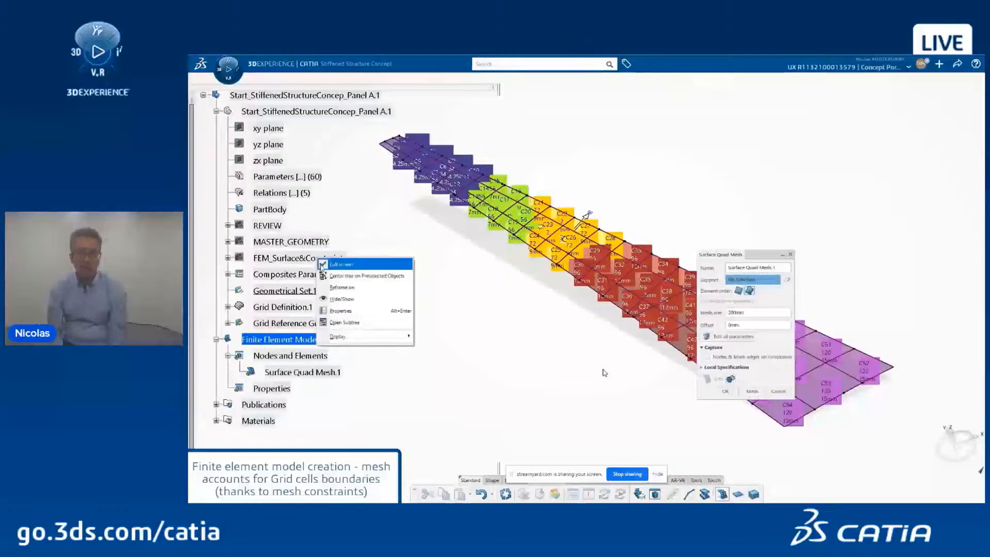
left_click(340, 300)
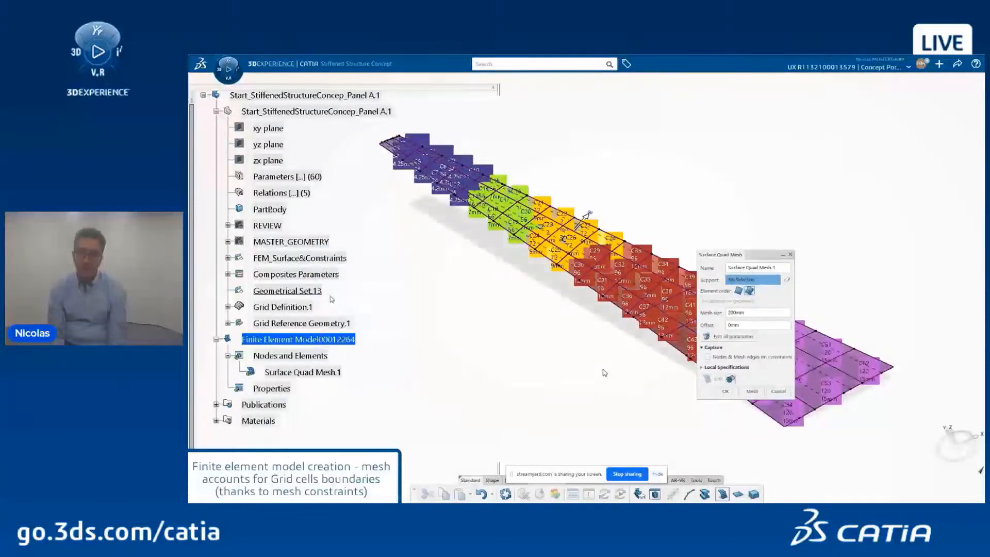
left_click(228, 258)
left_click(351, 274)
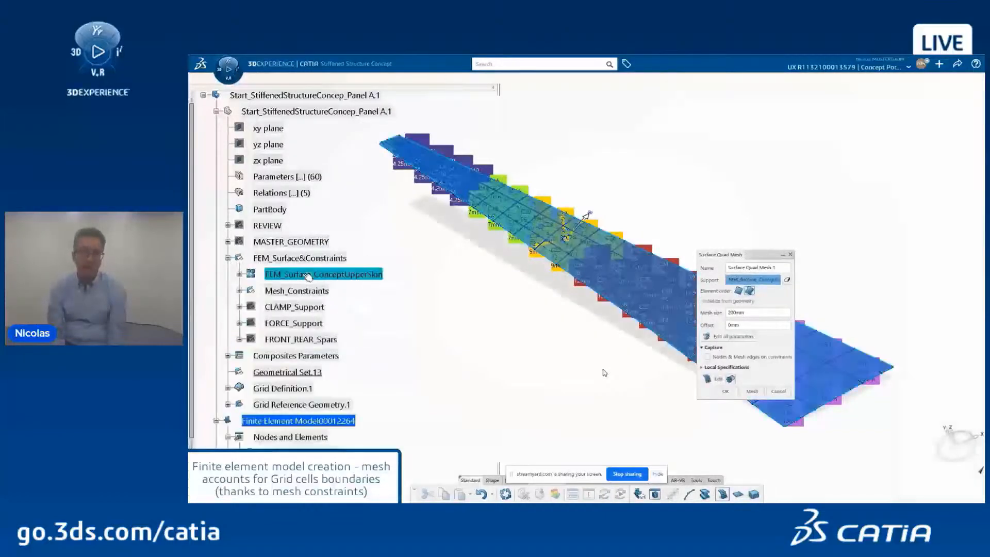
Step: Make the 200mm quad mesh linear with no from-constraints nodal deviation, and add a curve projection
left_click(740, 291)
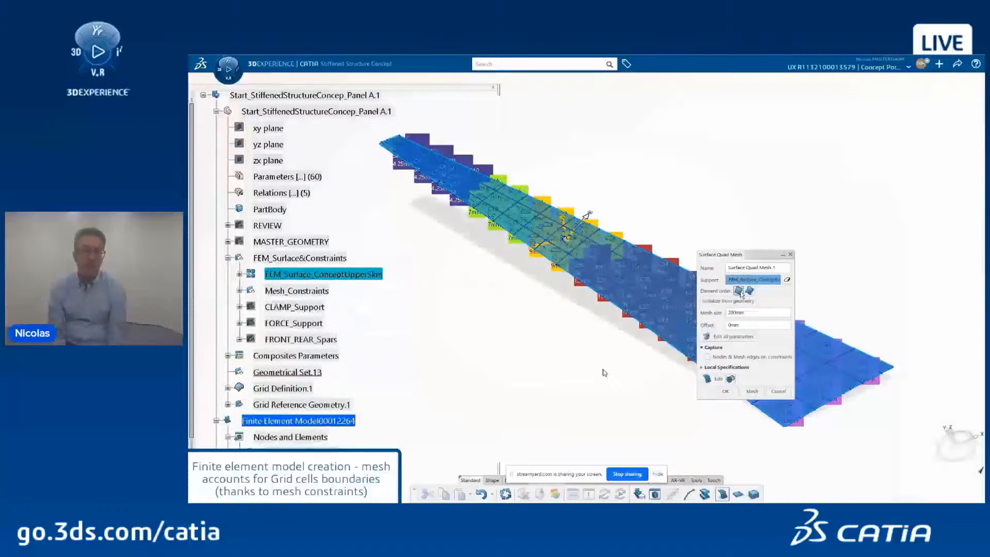
left_click(733, 338)
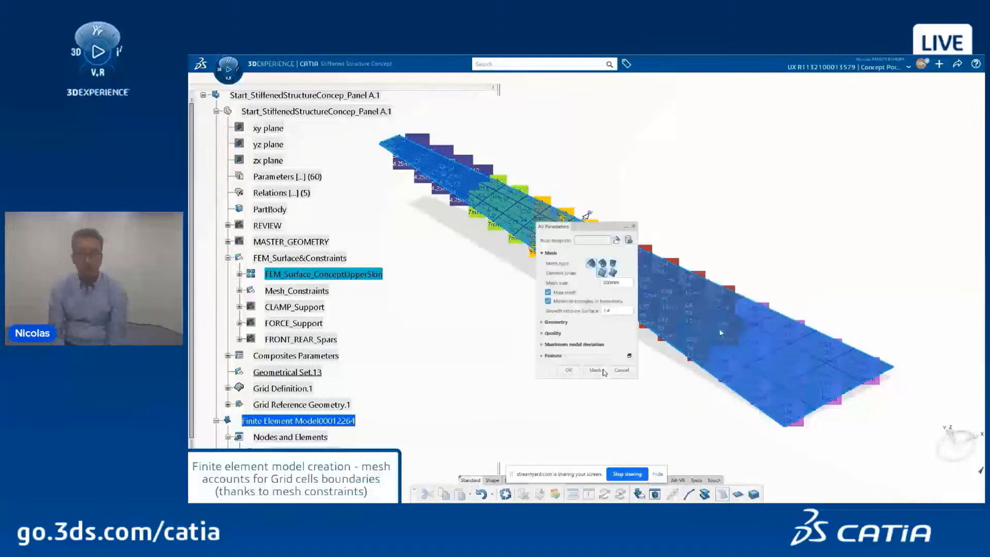
left_click(613, 264)
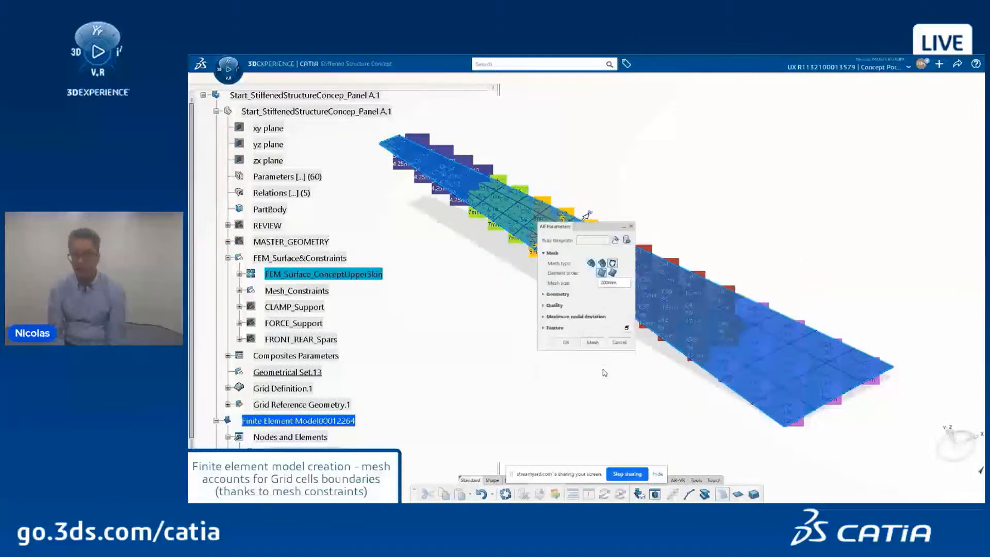
left_click(559, 294)
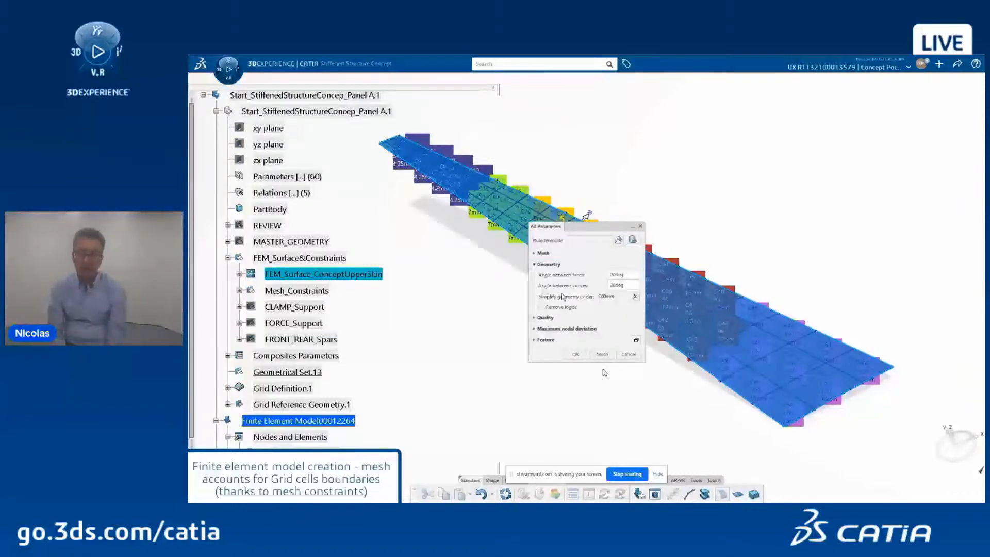
left_click(544, 328)
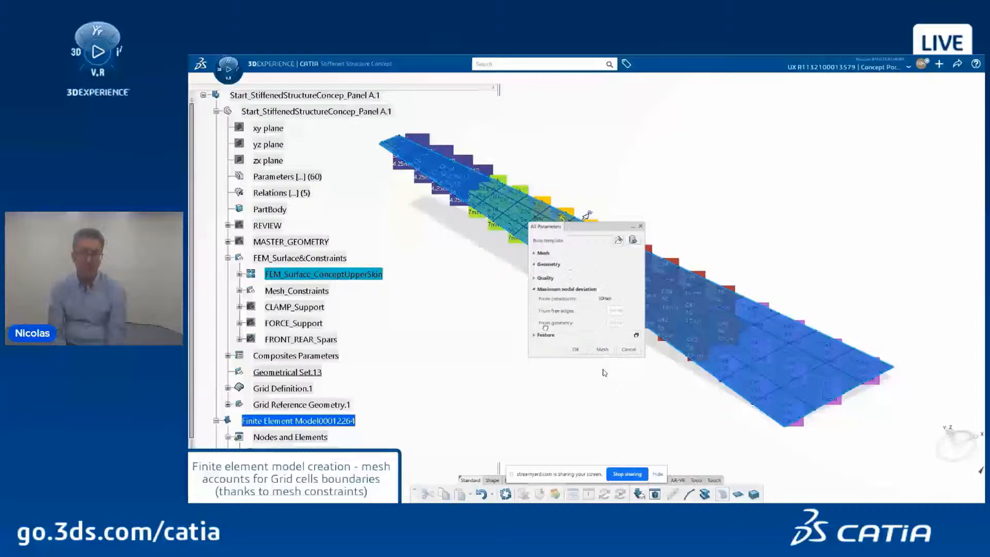
right_click(605, 300)
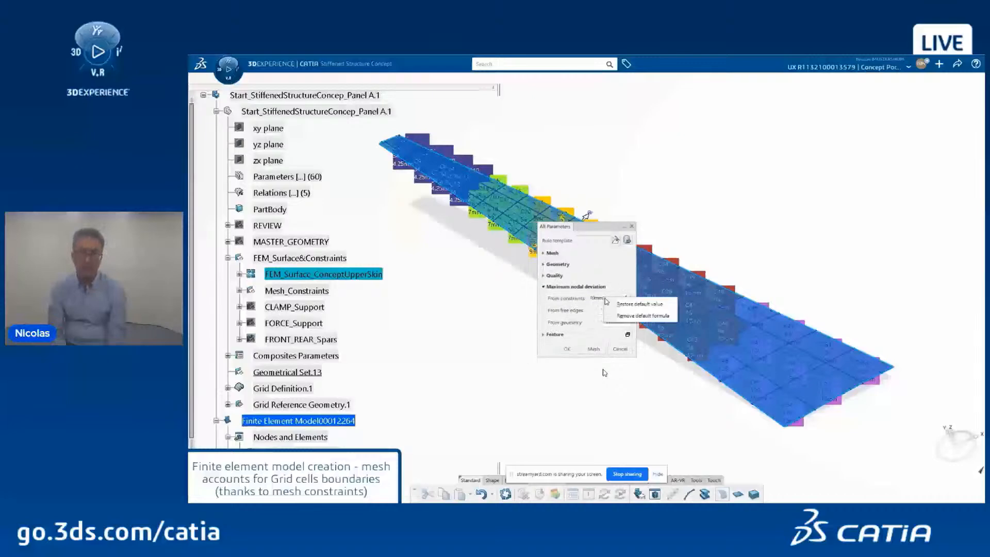
left_click(629, 317)
left_click(624, 298)
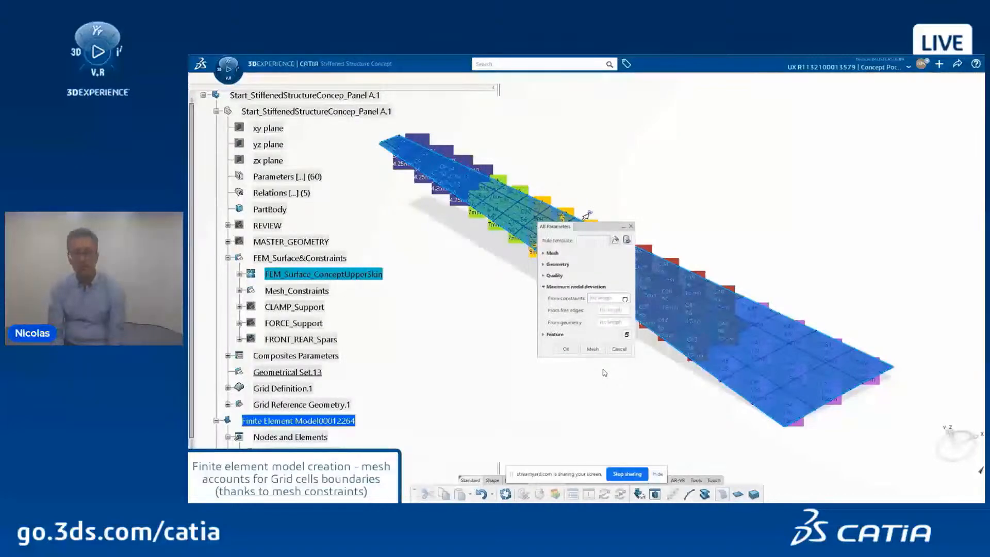
left_click(570, 349)
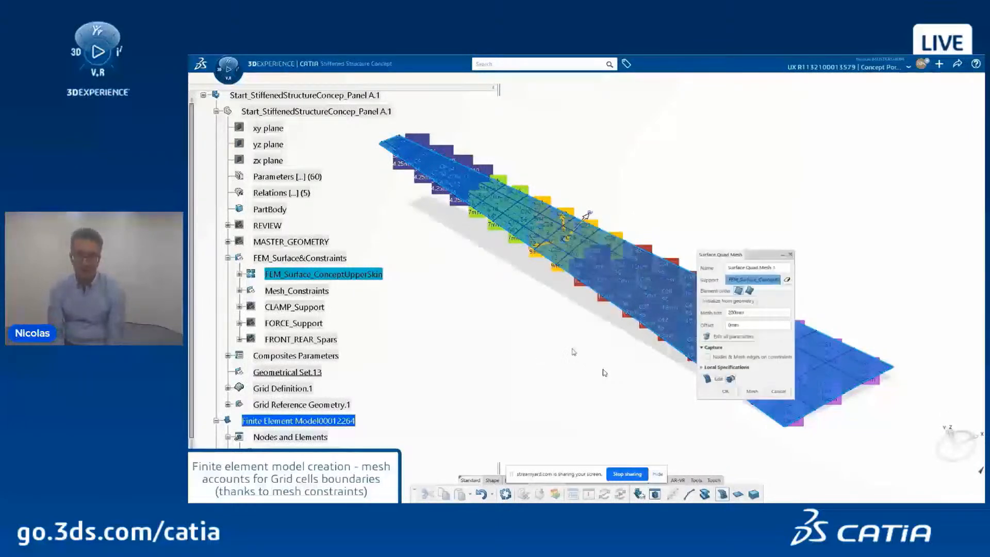
left_click(702, 367)
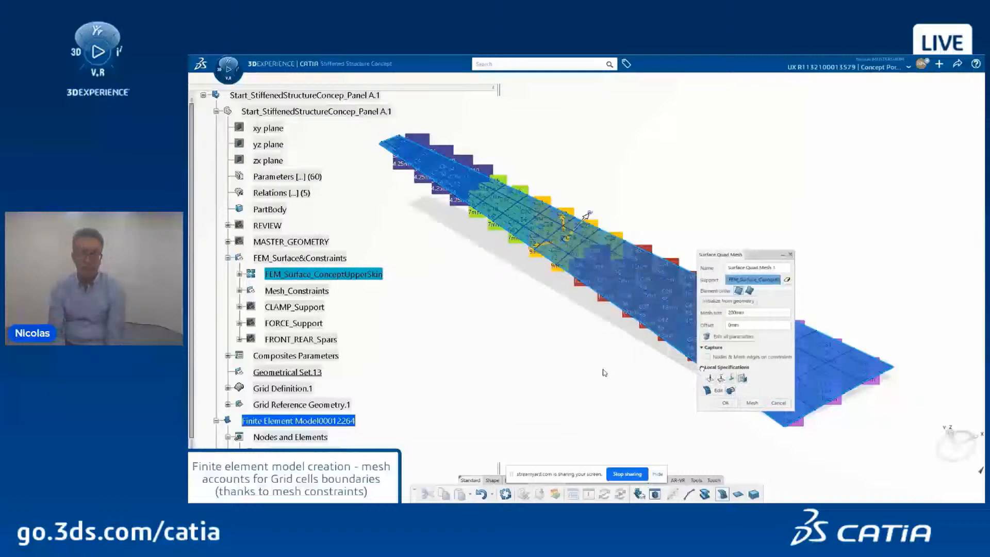
left_click(721, 377)
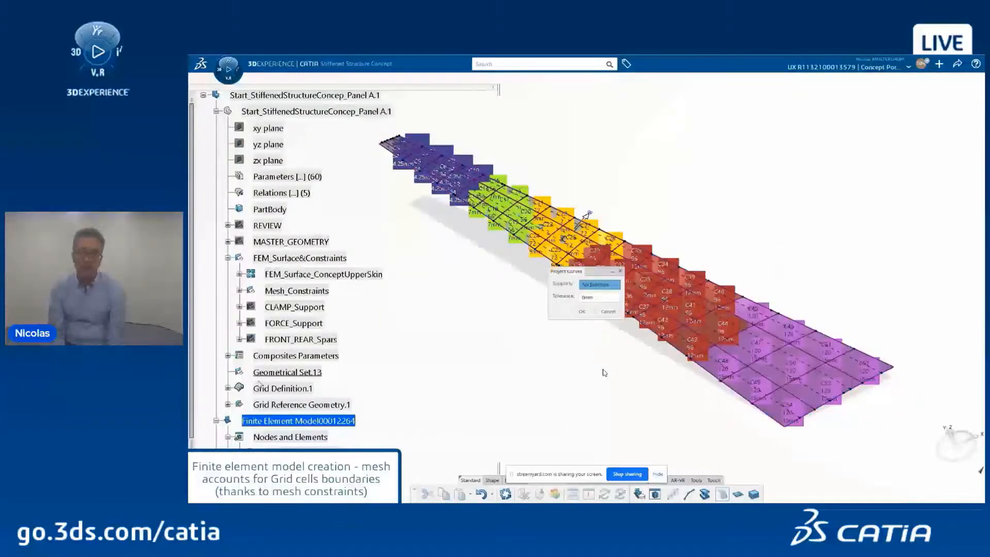
Step: Project the QuickGrid Panel.1 'Refs from user' curves with a tolerance of 100
left_click(227, 389)
left_click(240, 405)
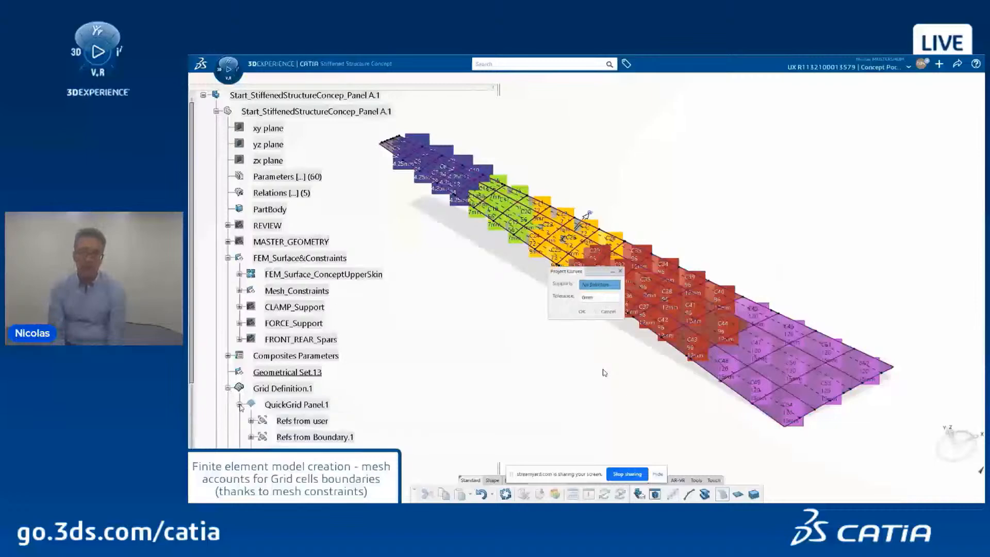
scroll(243, 407, "down", 2)
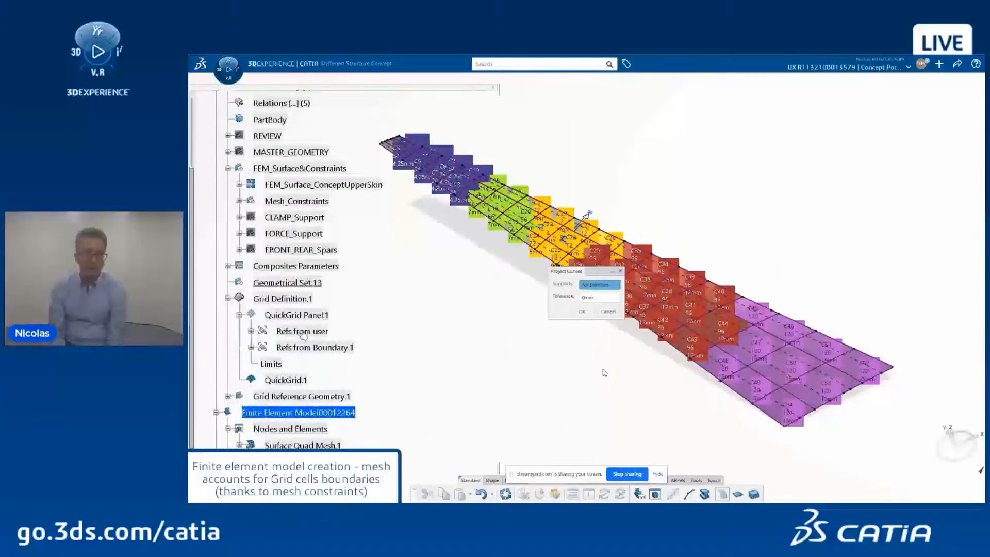
left_click(304, 332)
double_click(586, 298)
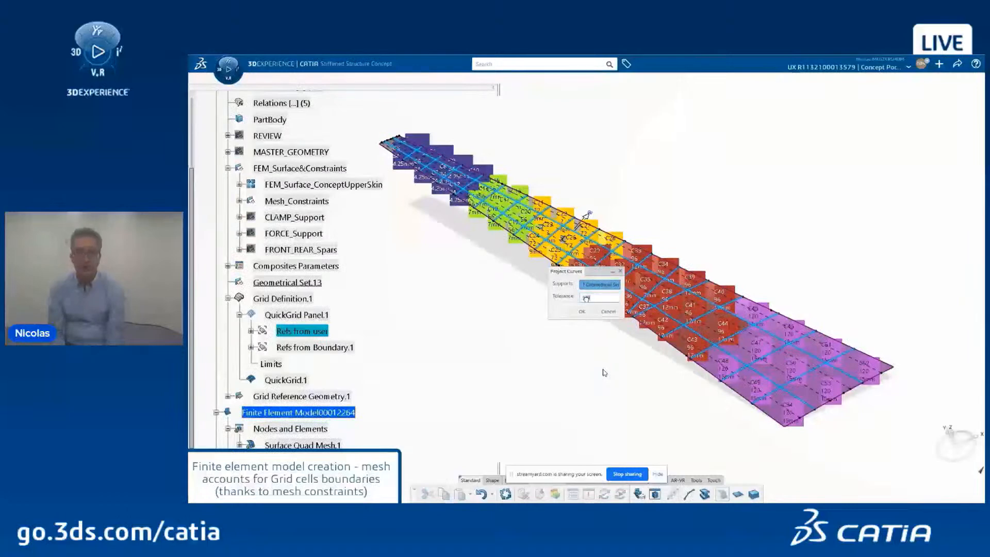
type("100")
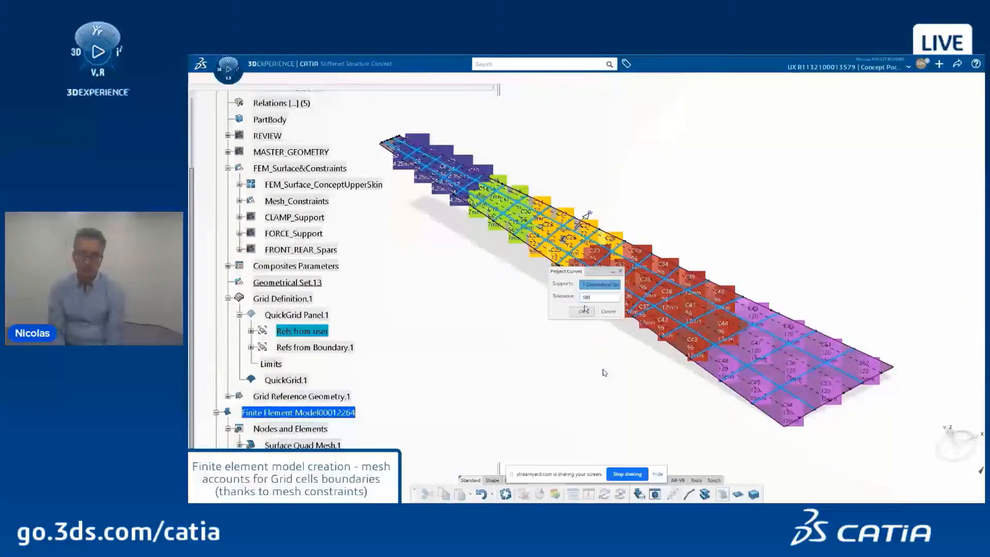
left_click(583, 312)
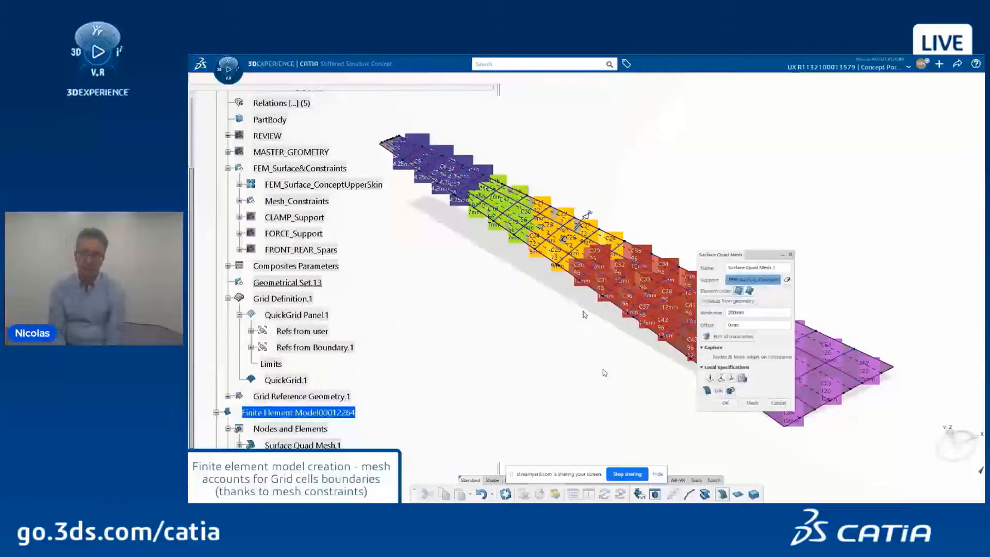
Step: Project the mesh constraint curves and generate Surface Quad Mesh.1 on the skin
left_click(720, 379)
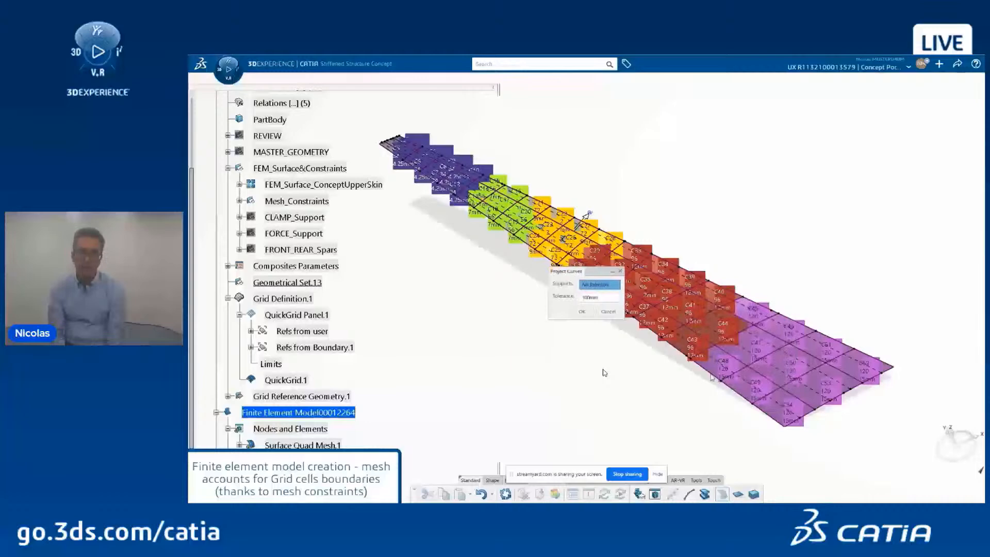
left_click(239, 200)
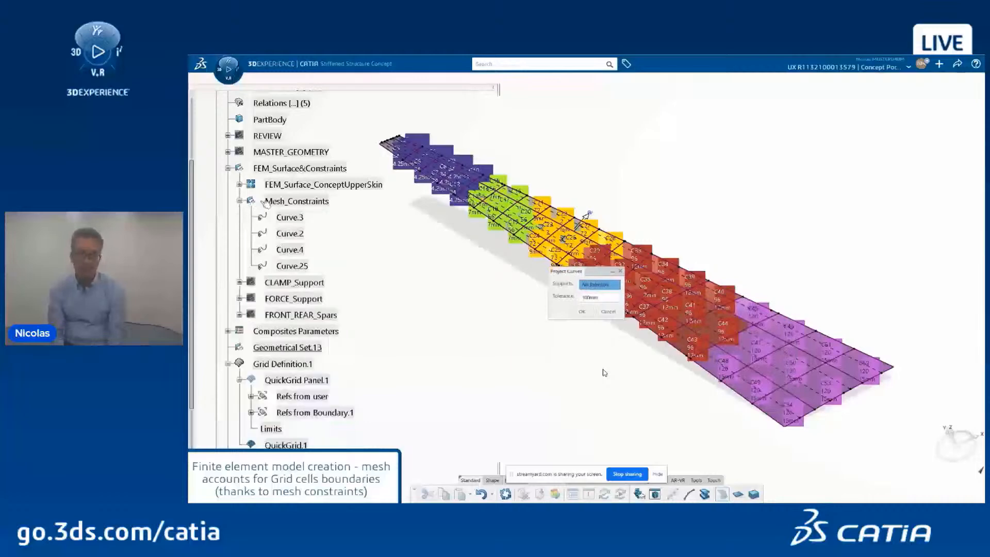
left_click(291, 202)
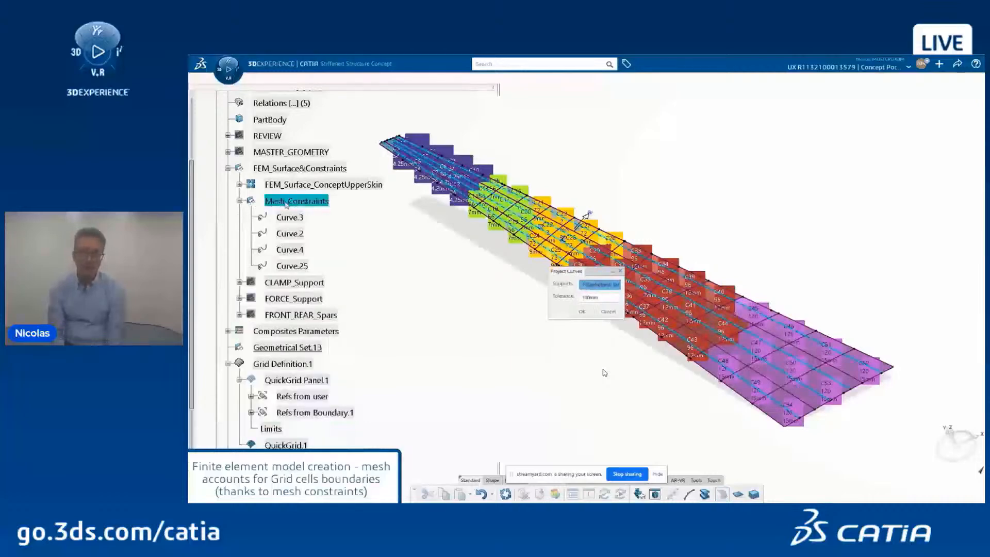
left_click(580, 311)
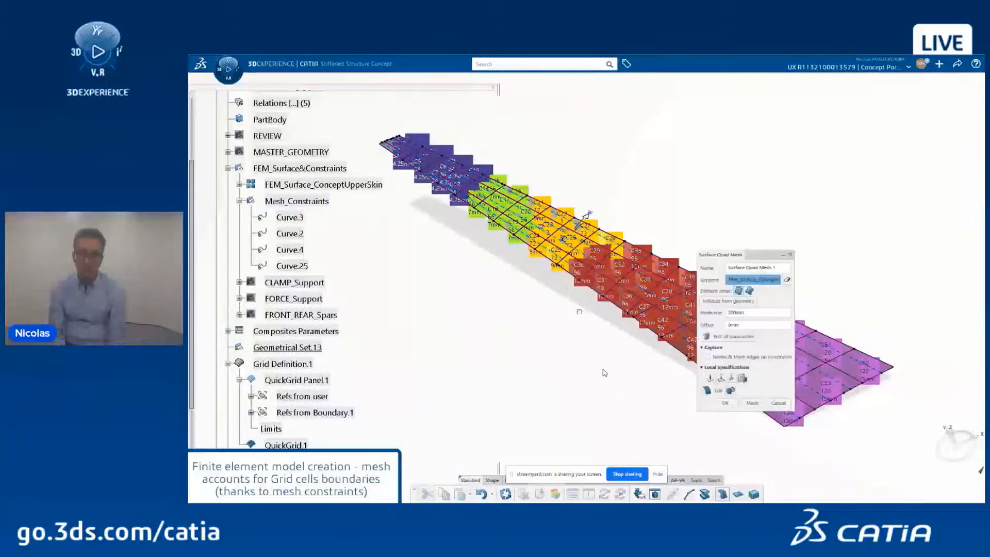
left_click(752, 403)
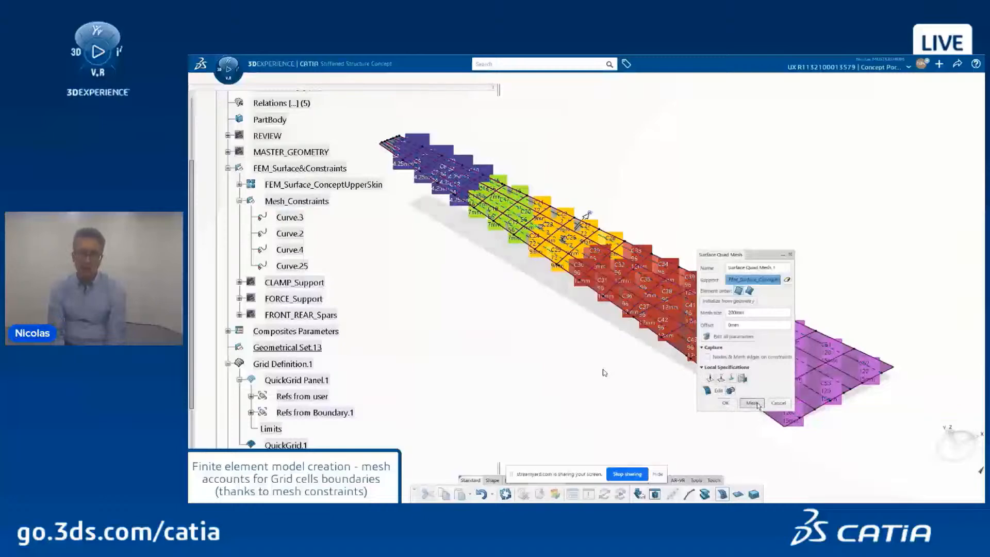
left_click(725, 402)
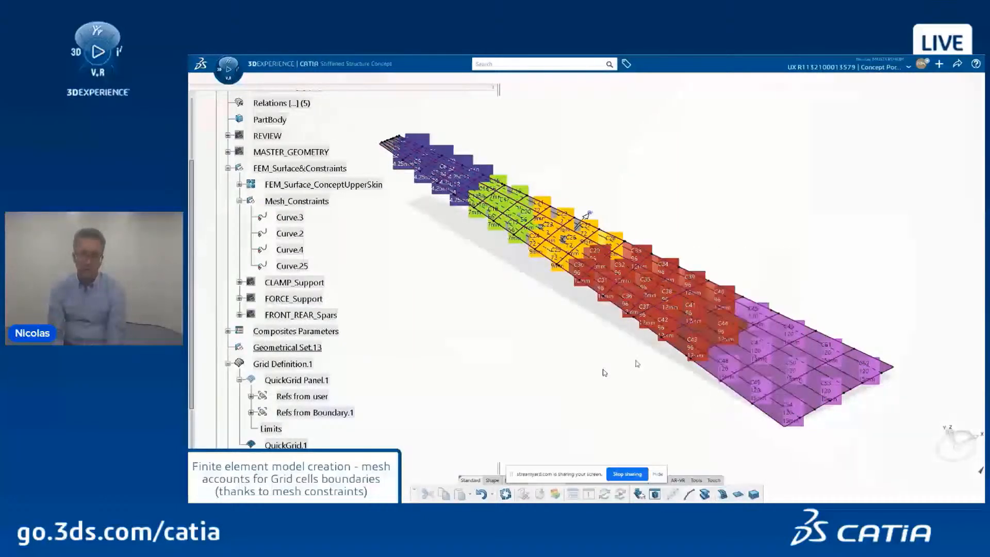
Step: Collapse and hide the FEM_Surface&Constraints set
left_click(227, 168)
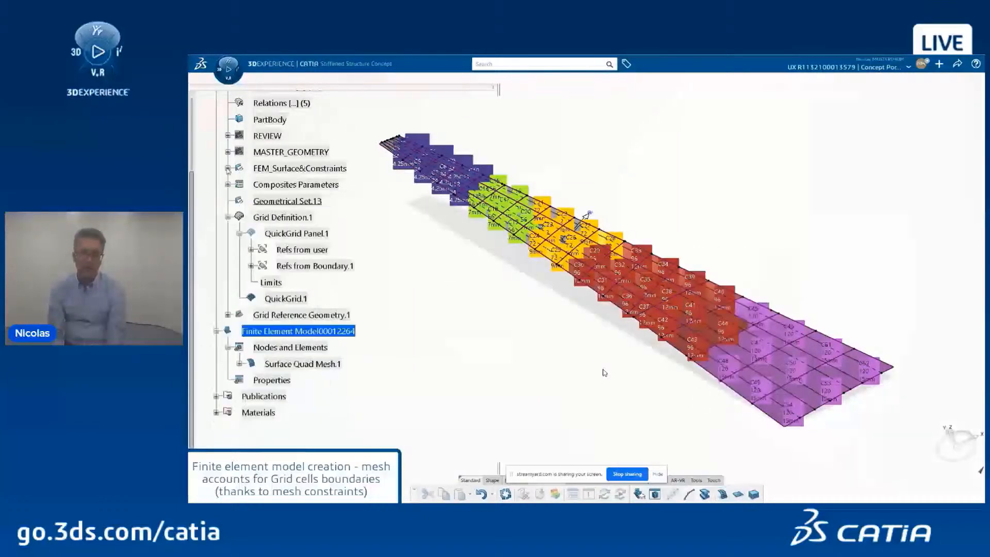
right_click(262, 169)
left_click(288, 207)
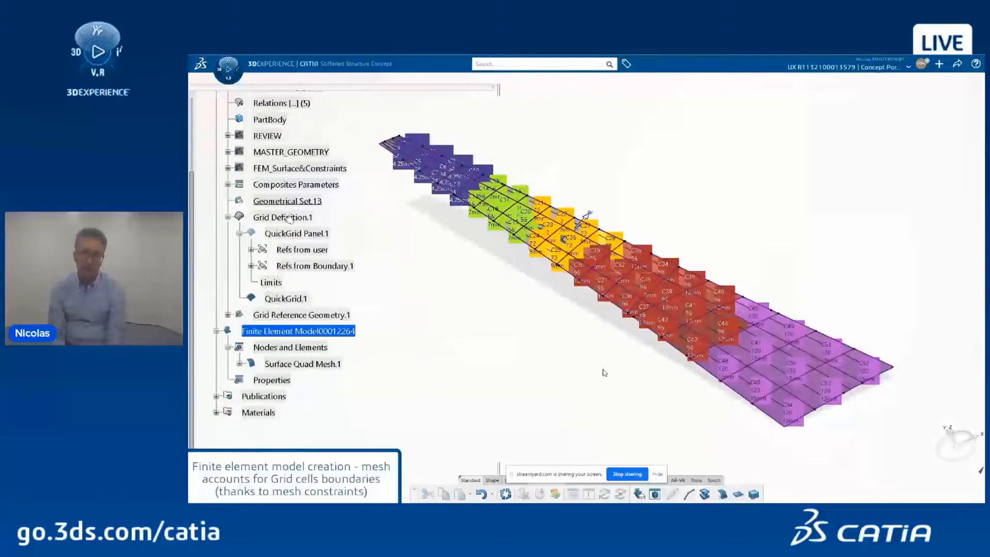
right_click(288, 219)
Step: Hide the grid cells, remove the 100mm simplify-geometry formula from Surface Quad Mesh.1, and remesh
left_click(315, 259)
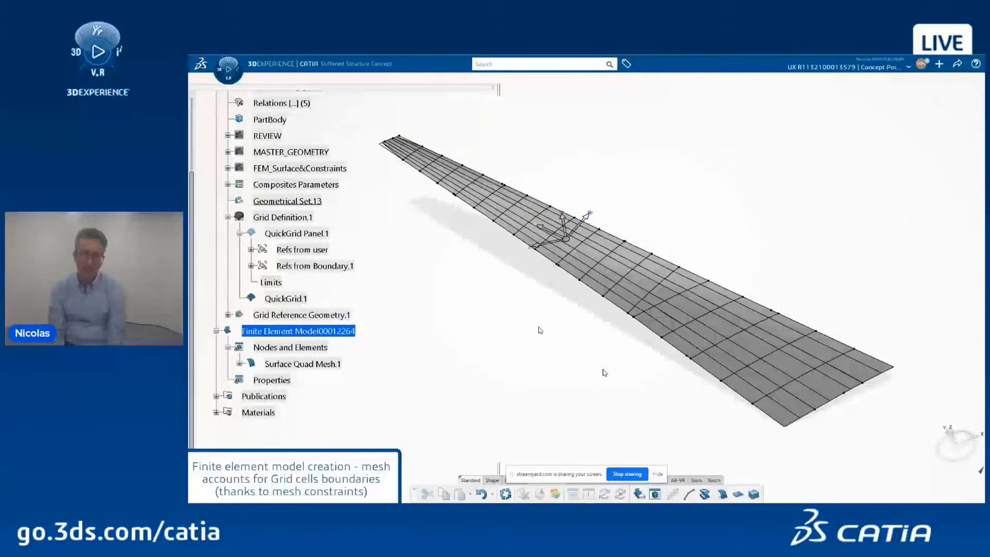
middle_click_drag(550, 332, 598, 347)
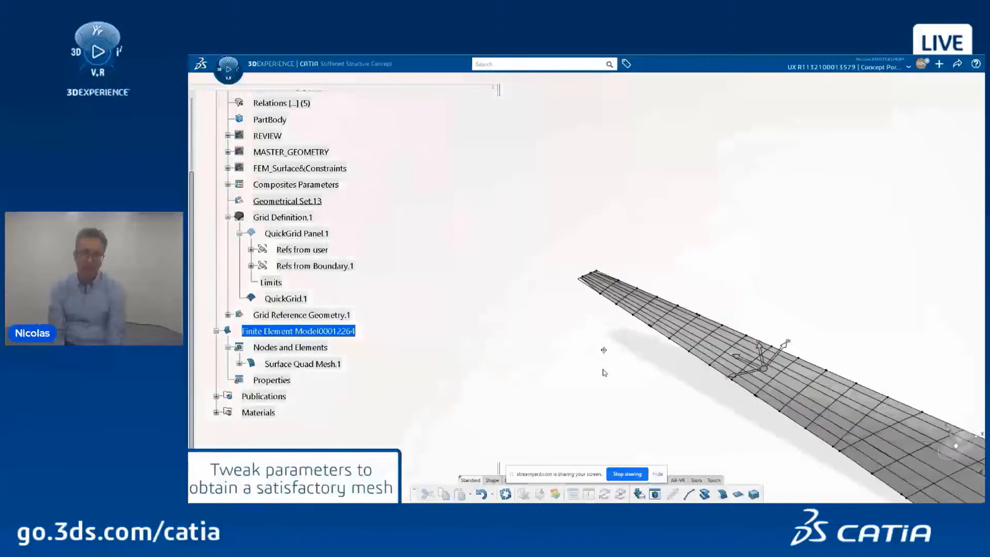
scroll(603, 350, "up", 3)
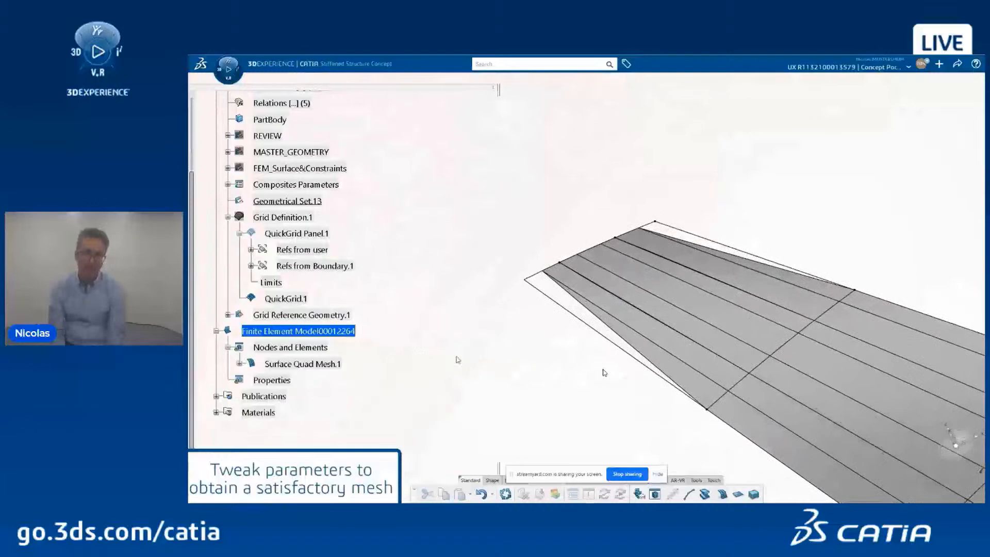
double_click(309, 364)
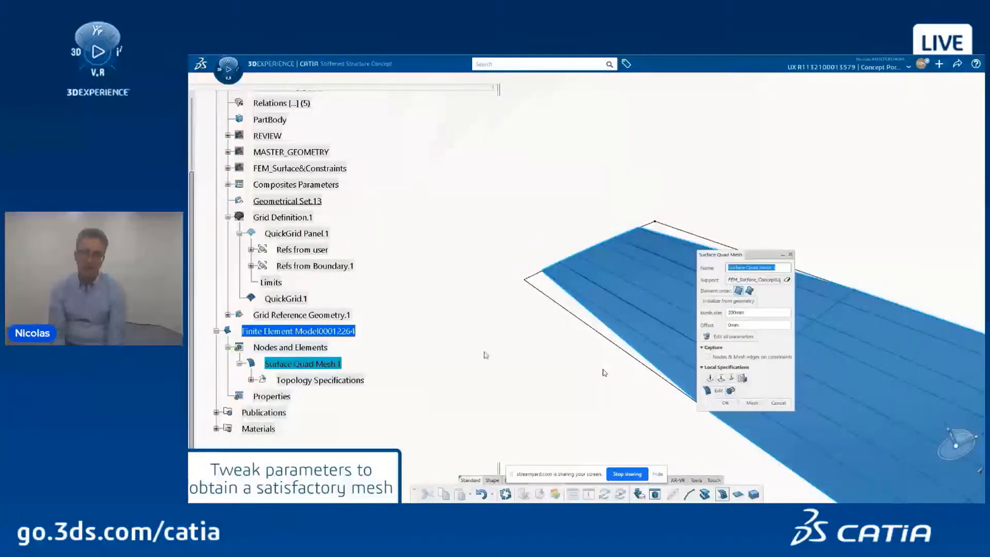
left_click(727, 337)
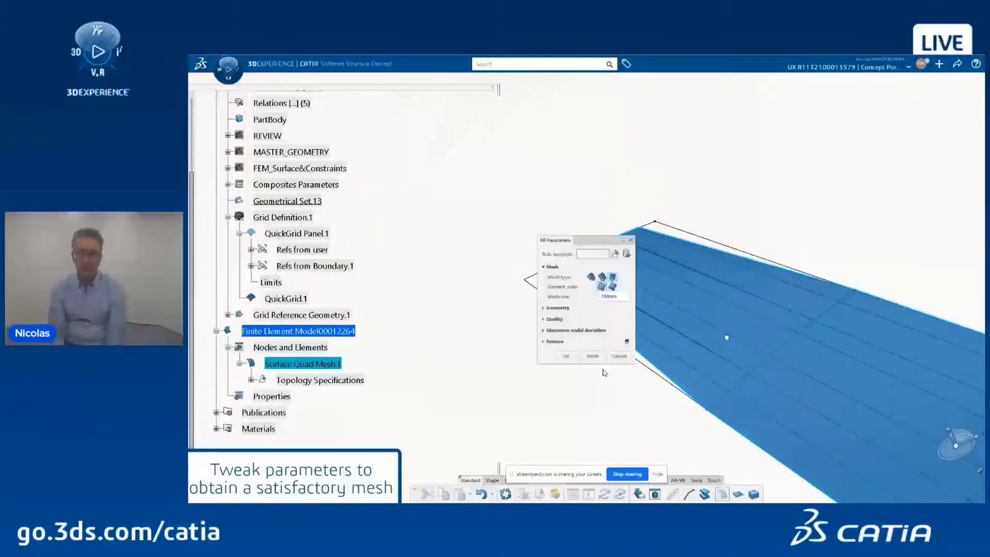
left_click(580, 309)
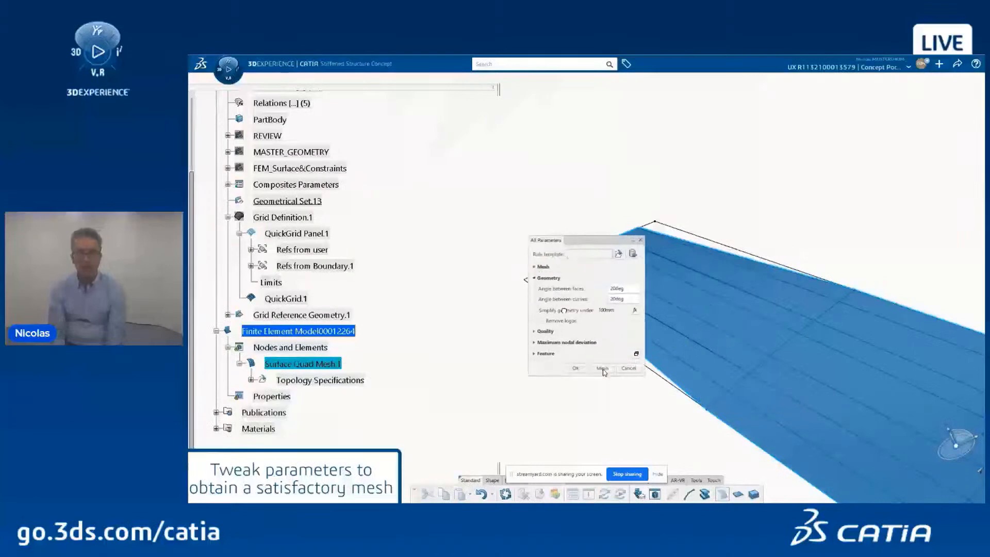
right_click(607, 311)
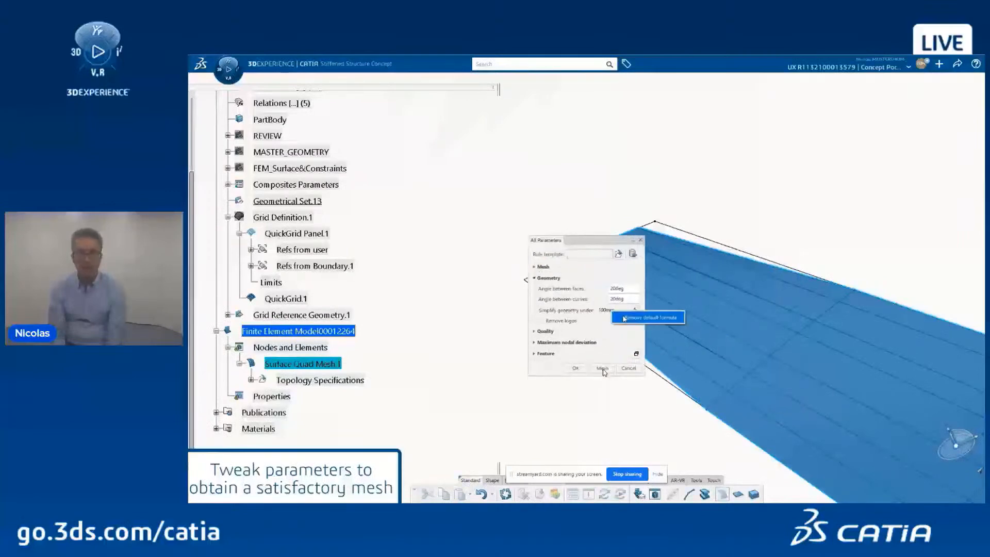
left_click(623, 317)
left_click(602, 368)
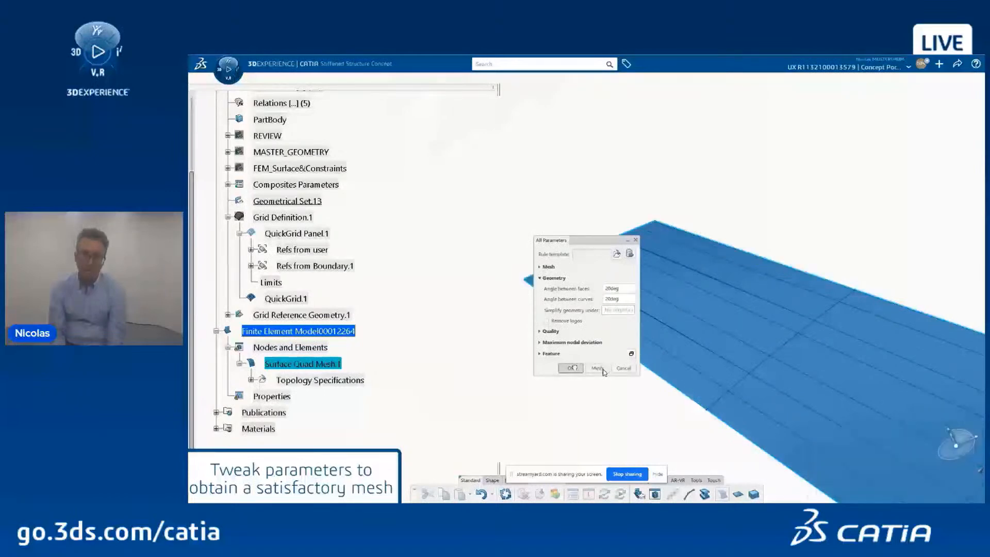
left_click(571, 368)
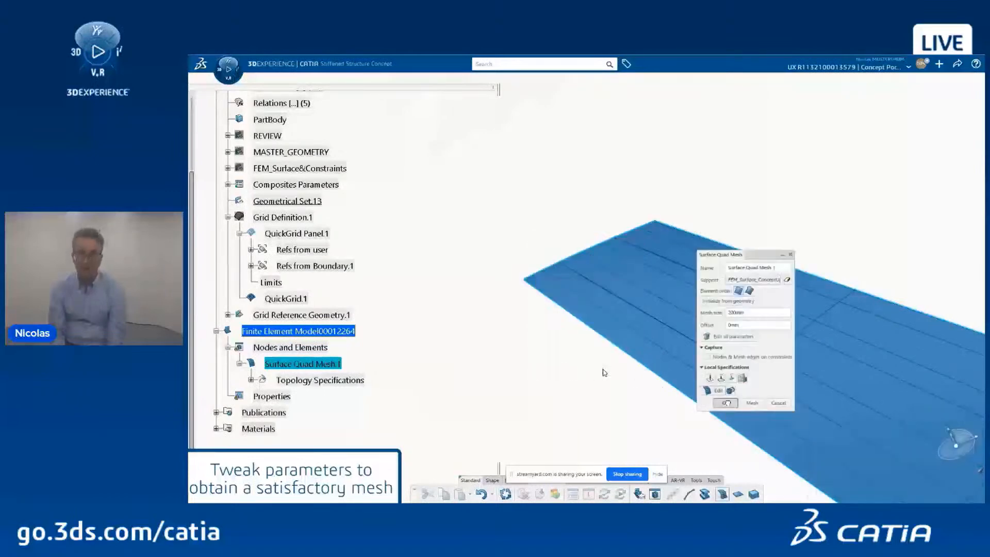
left_click(717, 402)
Step: Clear the mesh selection and update the finite element model
scroll(485, 198, "up", 5)
scroll(485, 198, "down", 8)
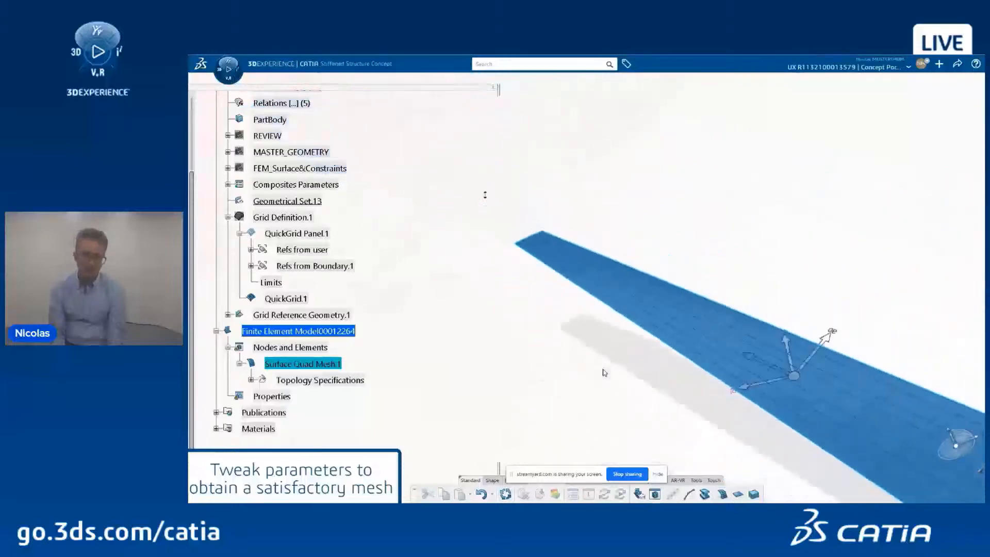
scroll(600, 342, "up", 4)
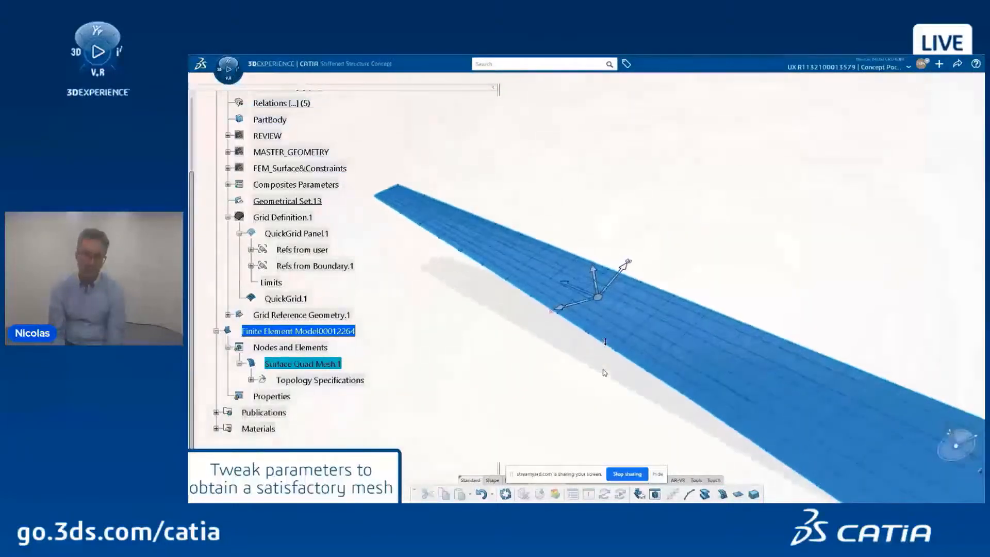
middle_click_drag(601, 340, 559, 283)
left_click(559, 283)
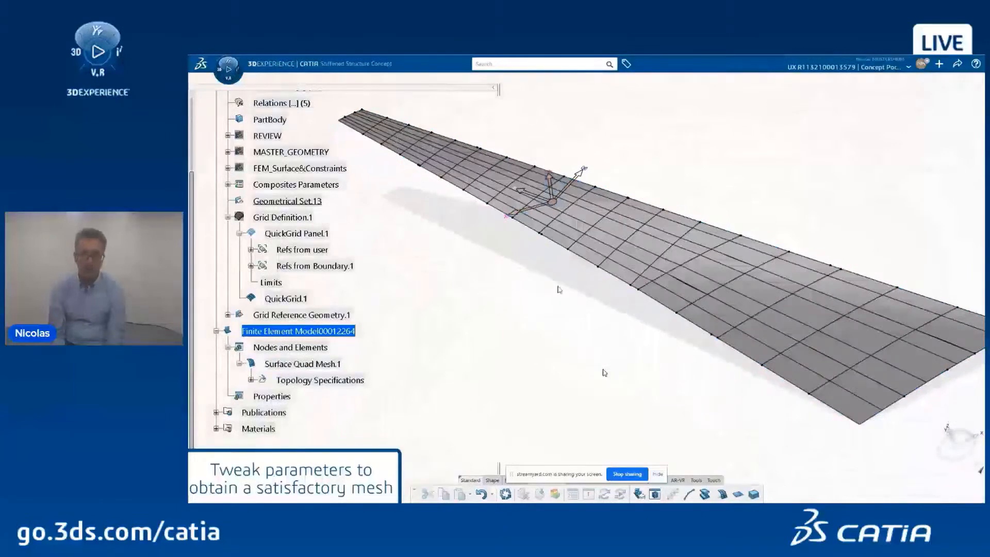
left_click(505, 494)
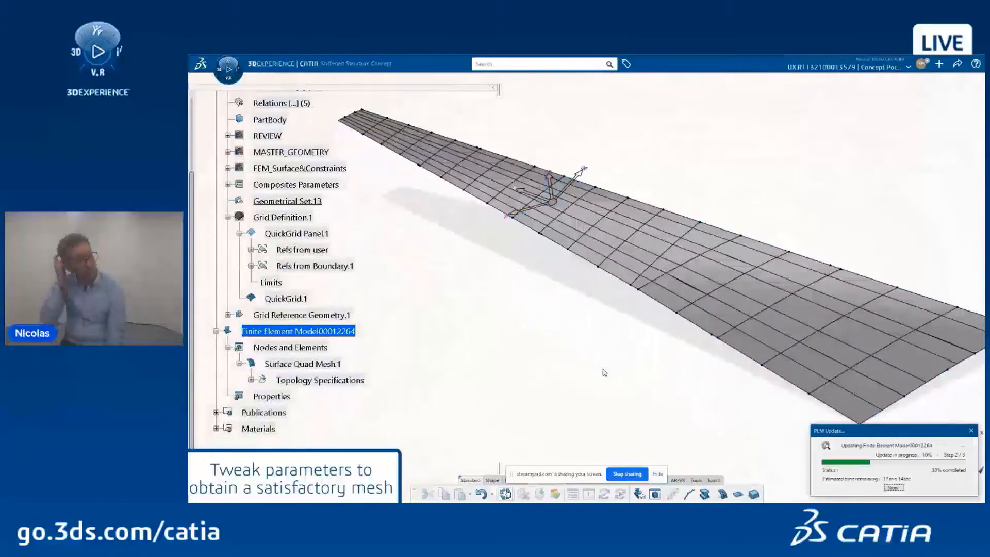
Step: Create a composite shell section on Surface Quad Mesh.1 with composites from QuickGrid.1
left_click(753, 495)
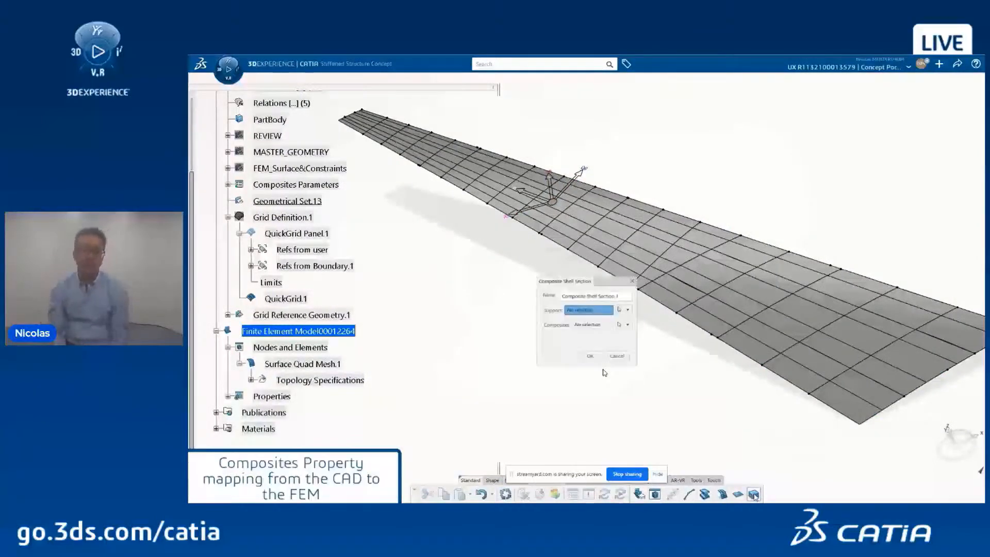
left_click(336, 363)
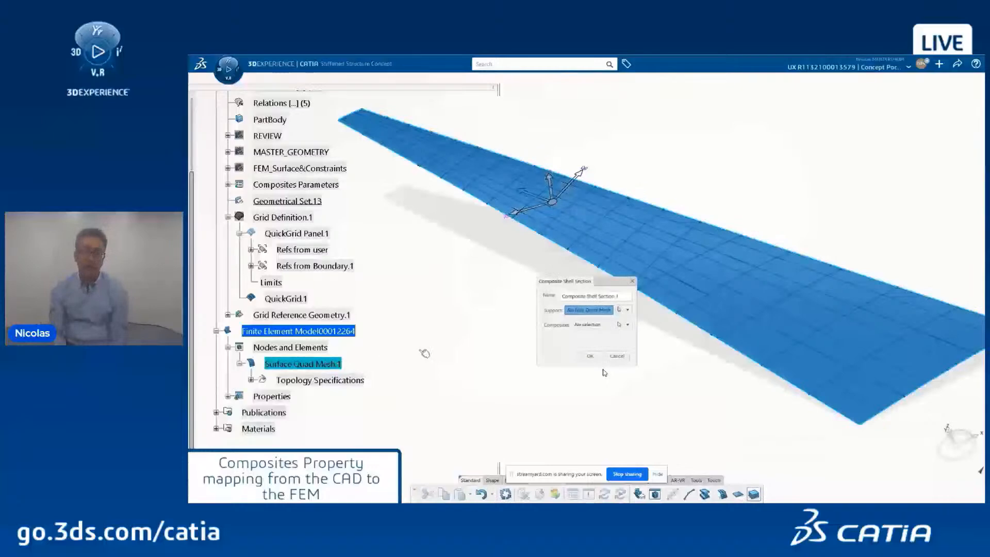
left_click(593, 325)
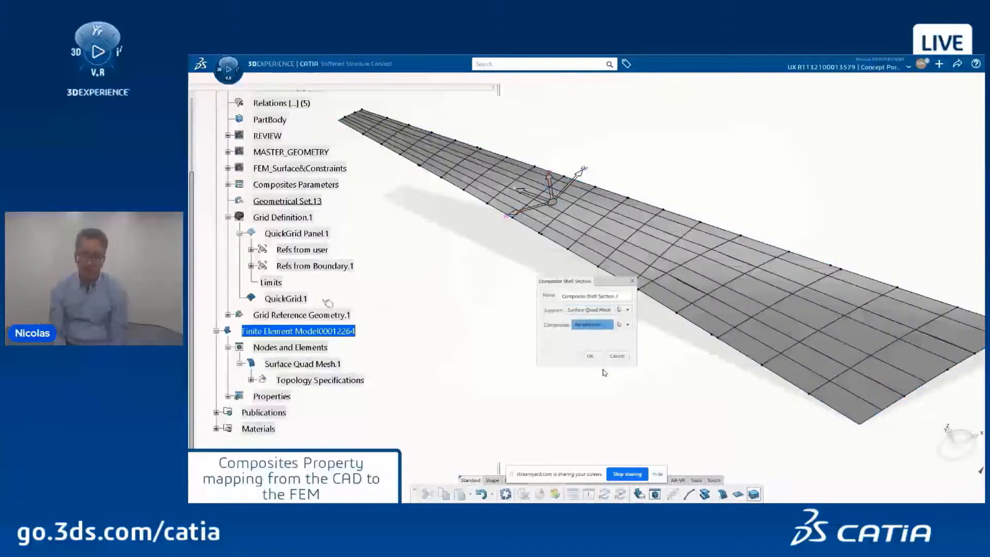
left_click(302, 299)
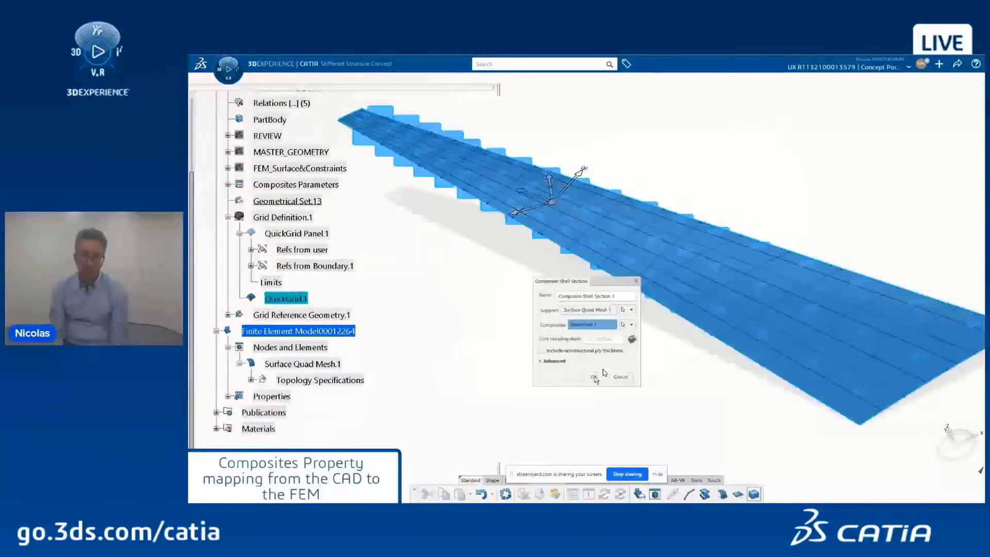
left_click(594, 376)
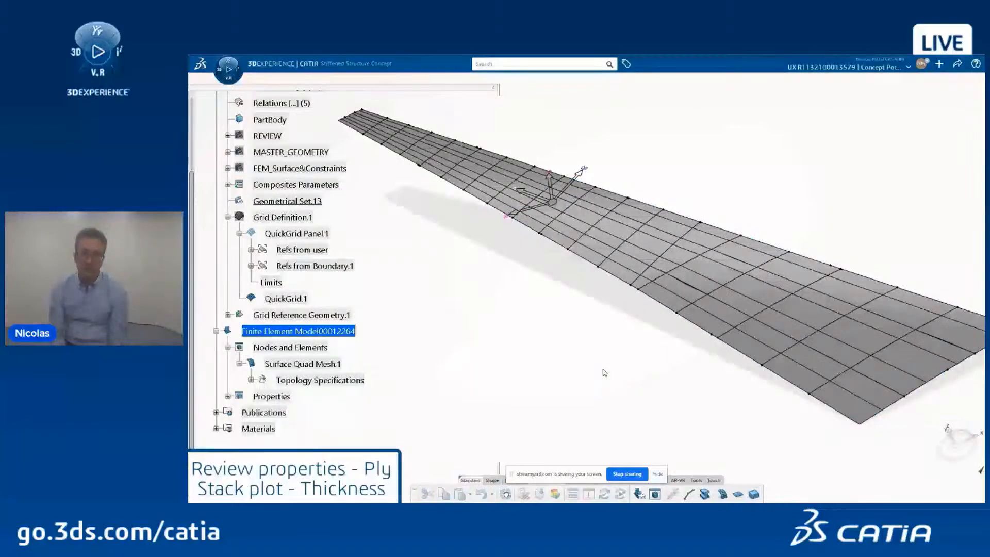
left_click(230, 79)
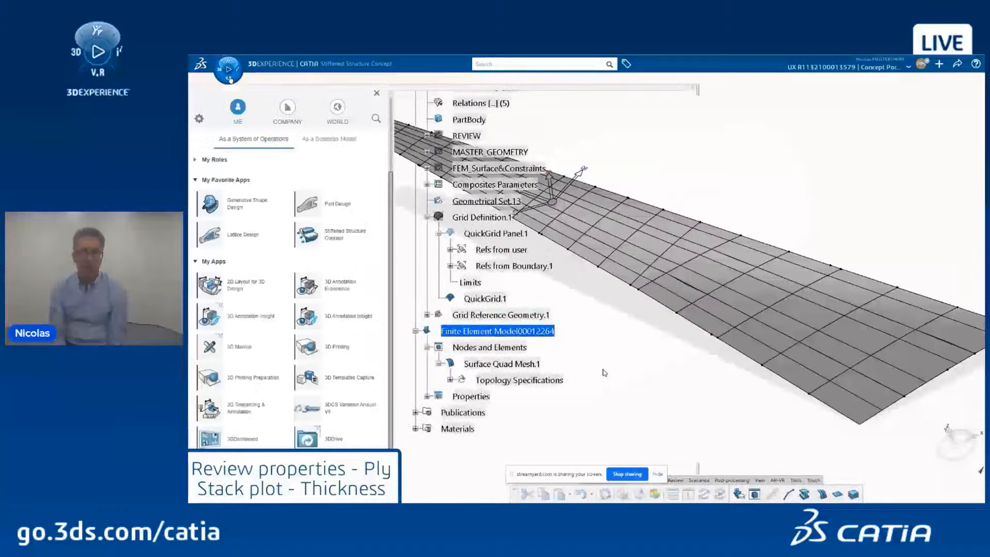
Step: Pick the Stiffened Structures Concept Design Engineer role and browse its apps
left_click(220, 160)
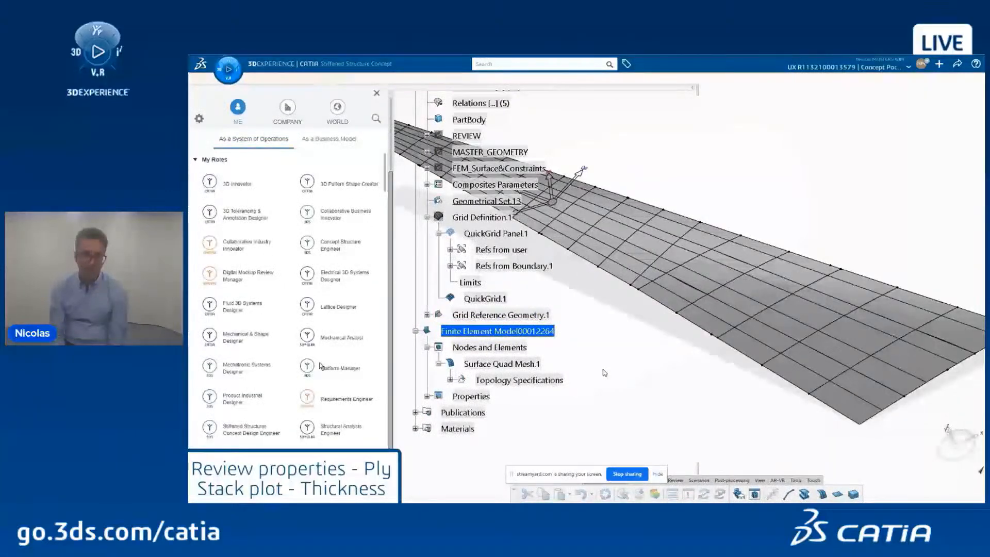
left_click(253, 431)
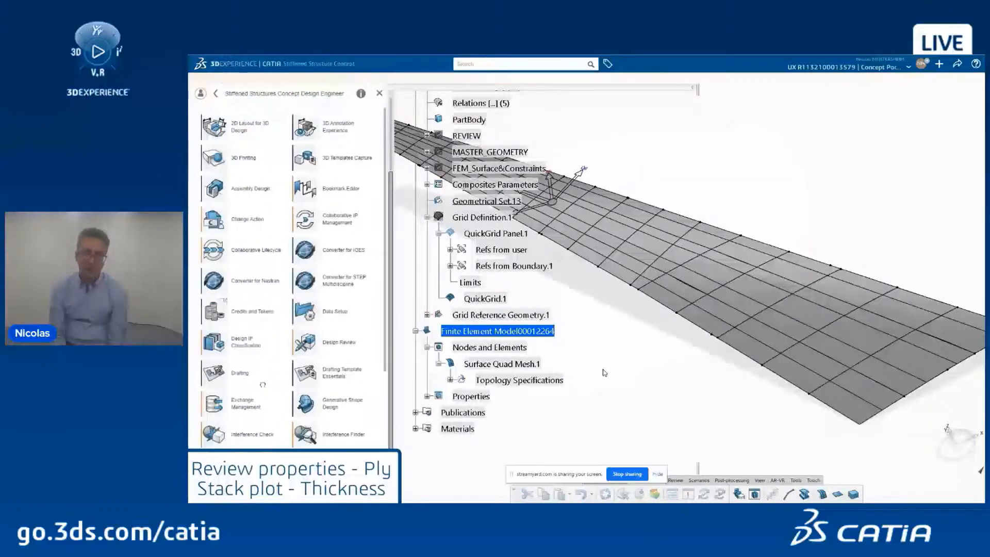
scroll(263, 384, "down", 4)
scroll(263, 384, "down", 1)
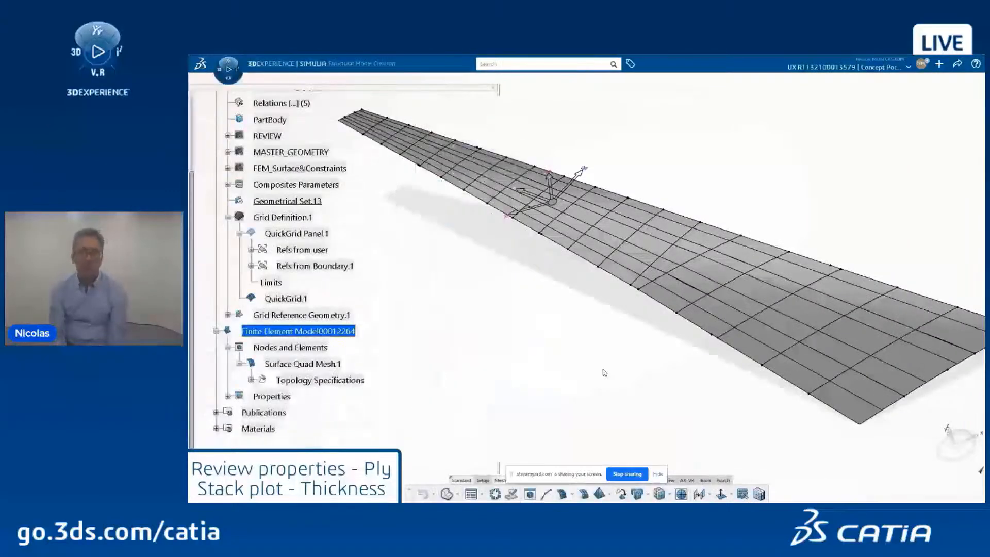
Step: Open the Contour Plot display options for the finite element model
left_click(482, 481)
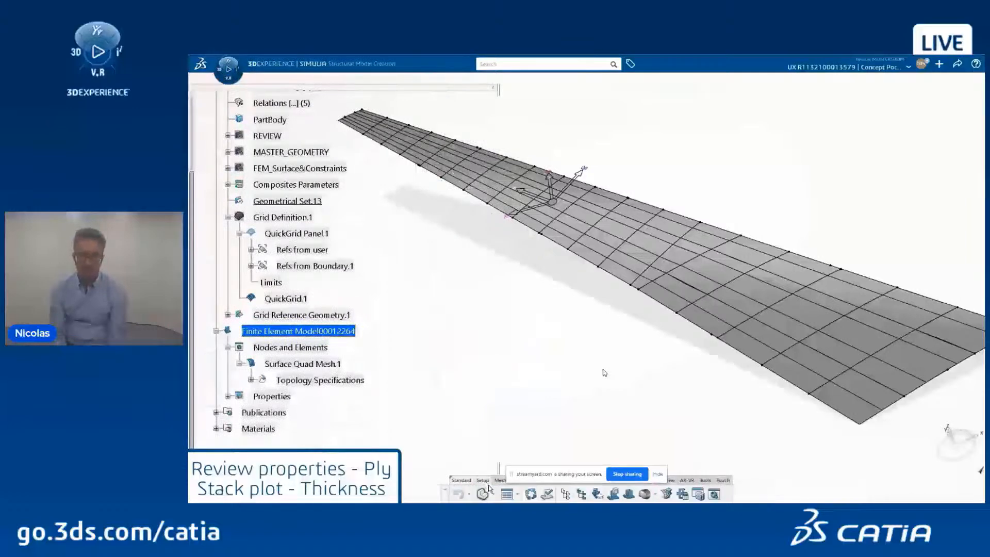
left_click(493, 494)
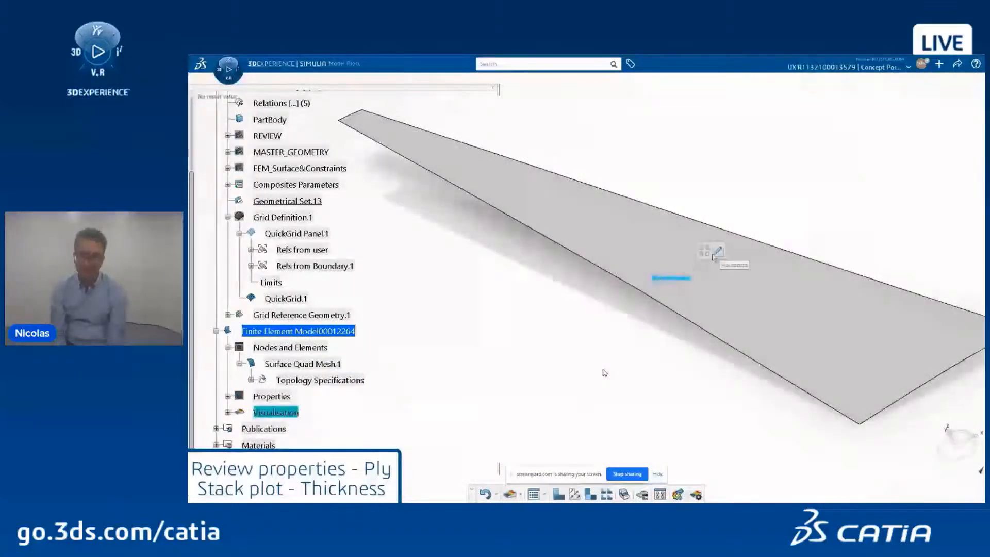
left_click(718, 252)
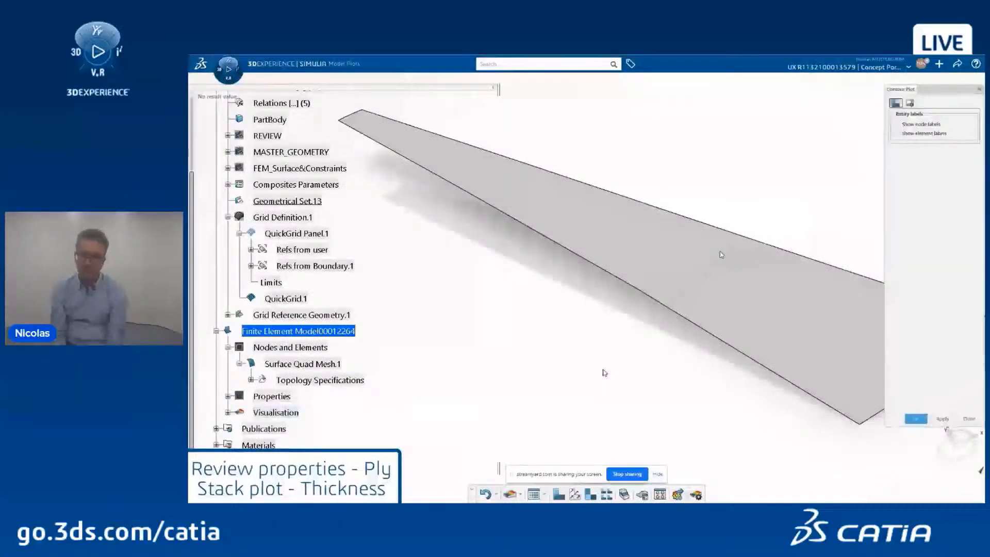
Step: Set Visible edges to Mesh and Shell style to Thick, then apply the contour plot options
left_click(910, 103)
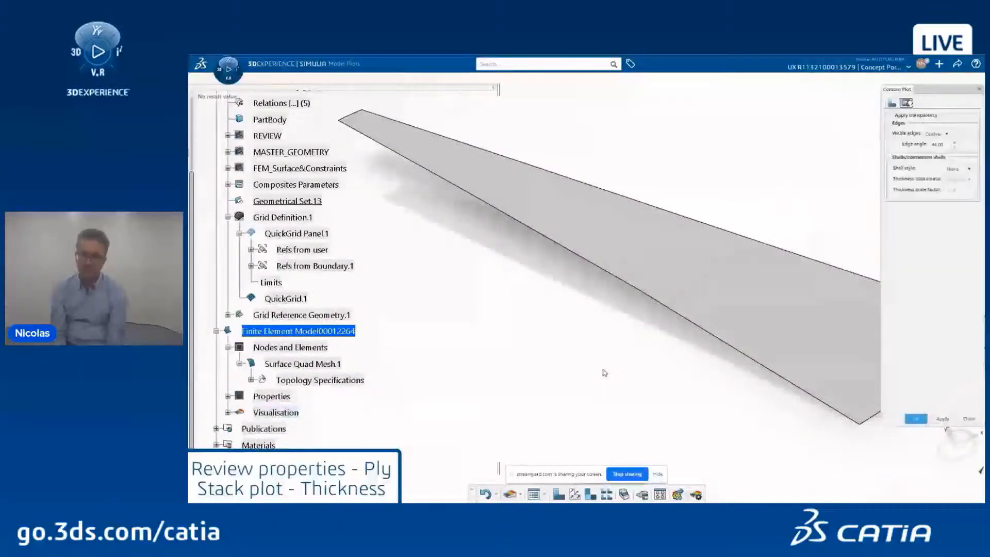
left_click(934, 134)
left_click(933, 148)
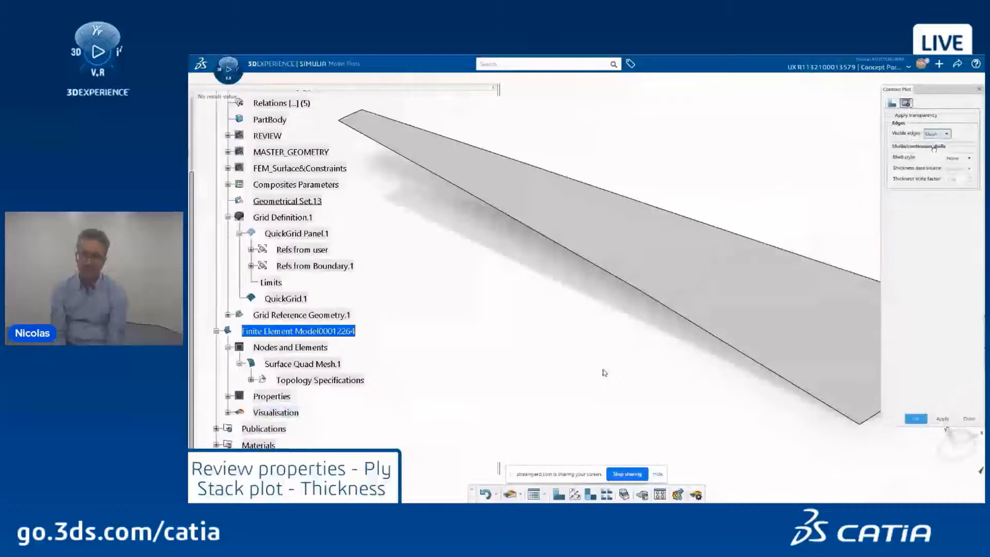
left_click(958, 158)
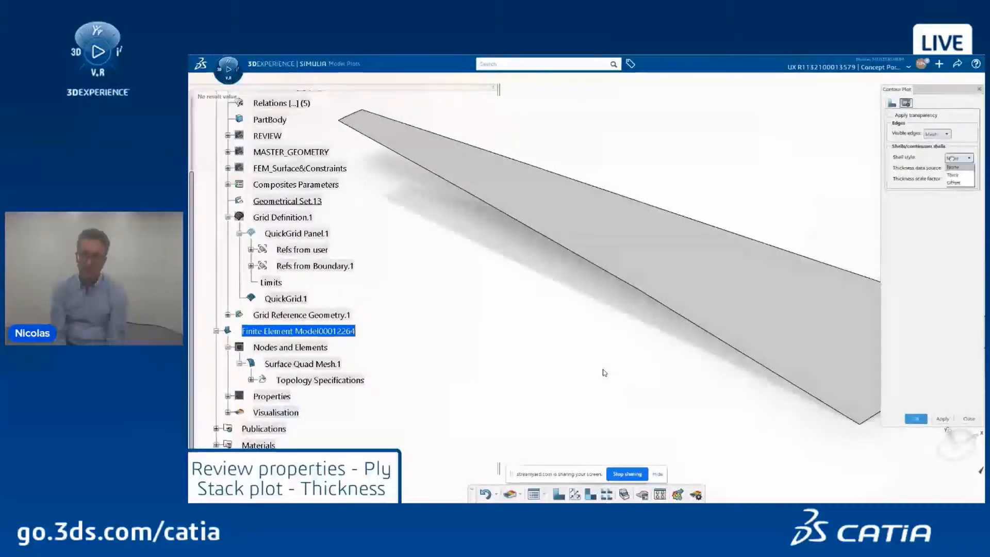
left_click(952, 176)
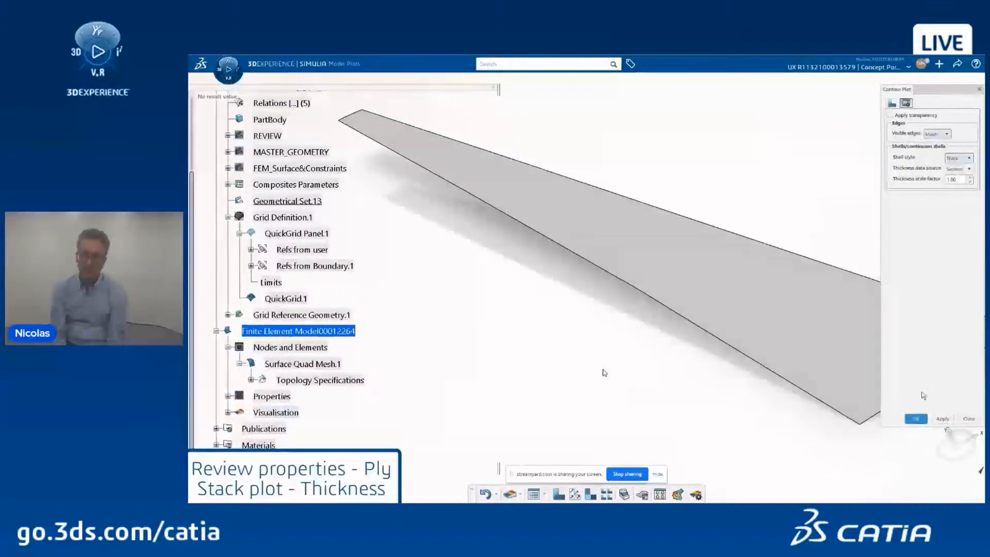
left_click(916, 419)
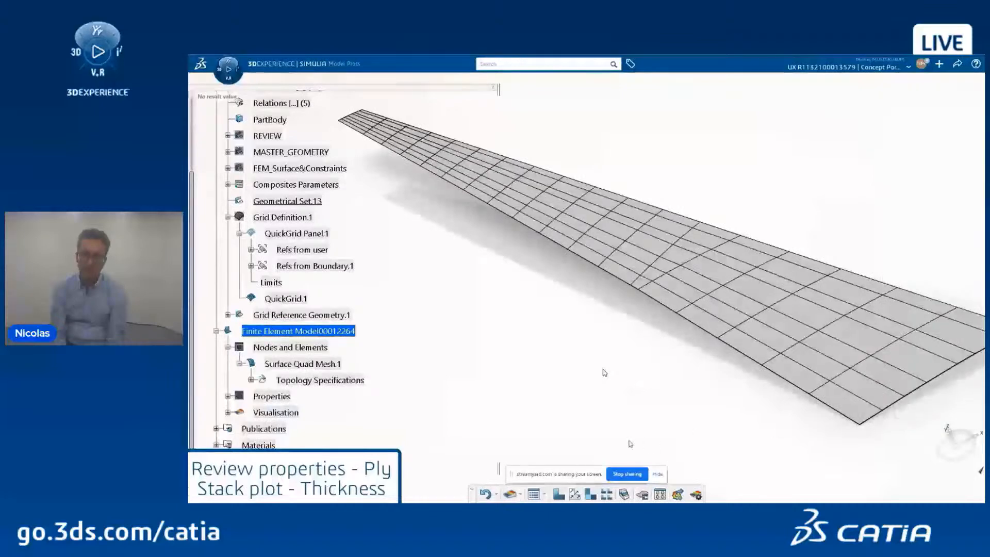
Step: Show a wing mesh element's ply stack in an enlarged Ply Stack Plot Viewer
left_click(624, 494)
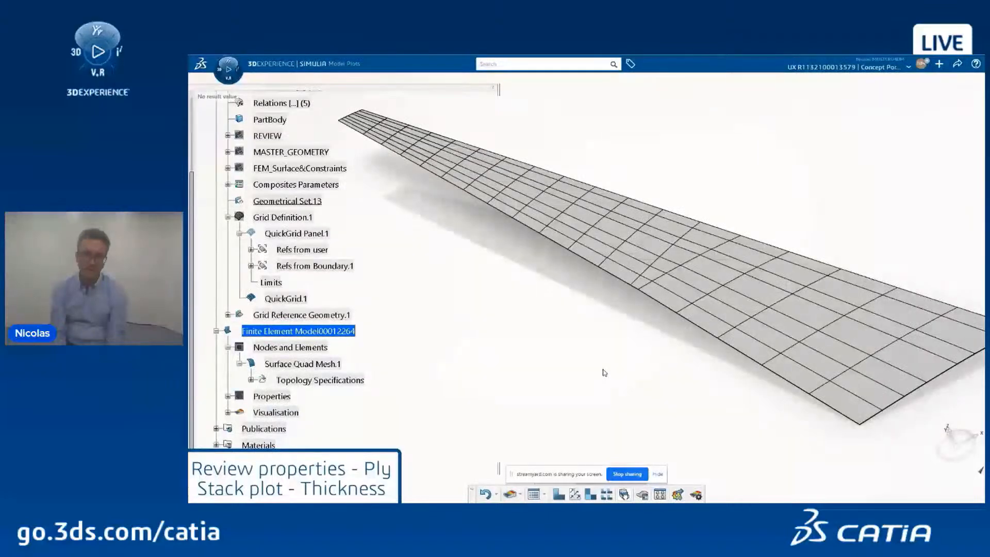
left_click(665, 297)
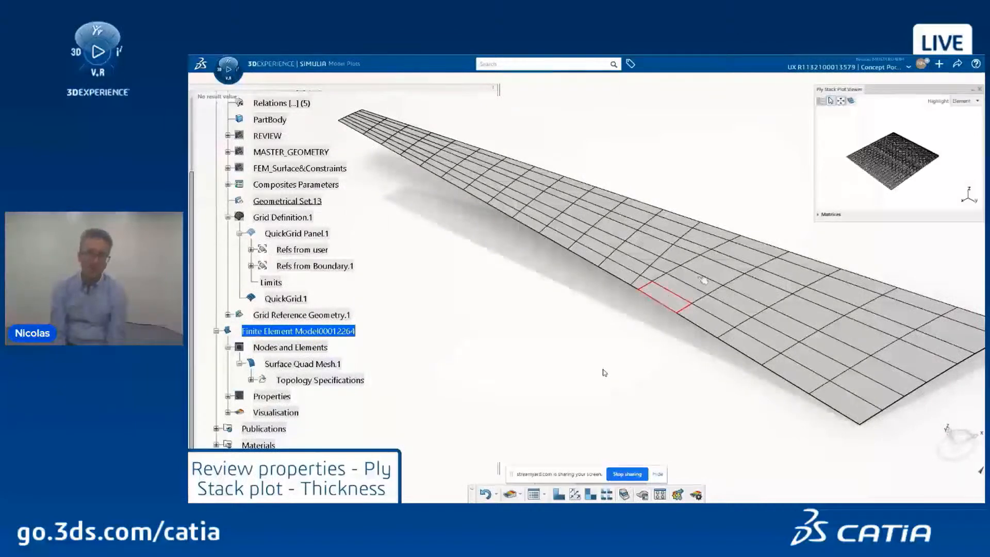
left_click_drag(816, 225, 724, 342)
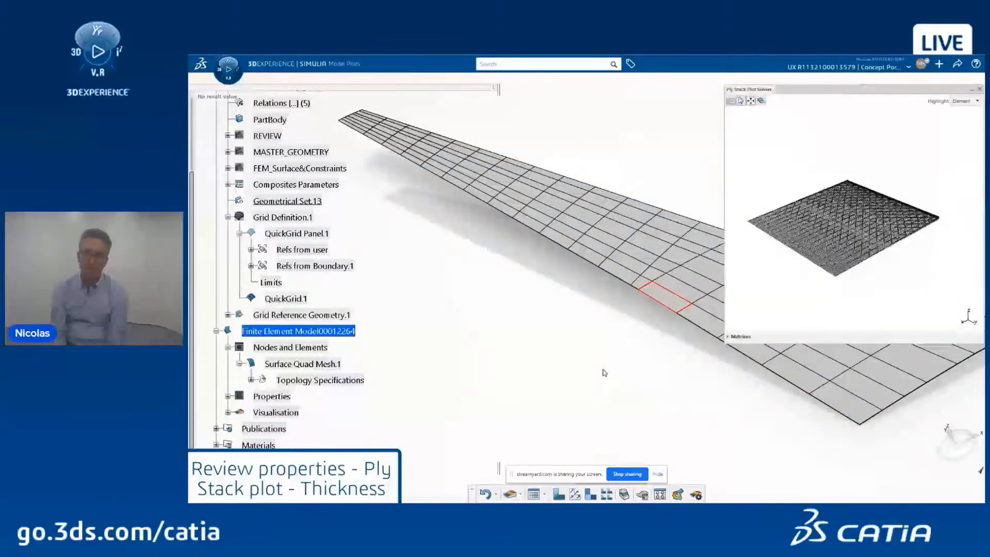
scroll(869, 209, "up", 3)
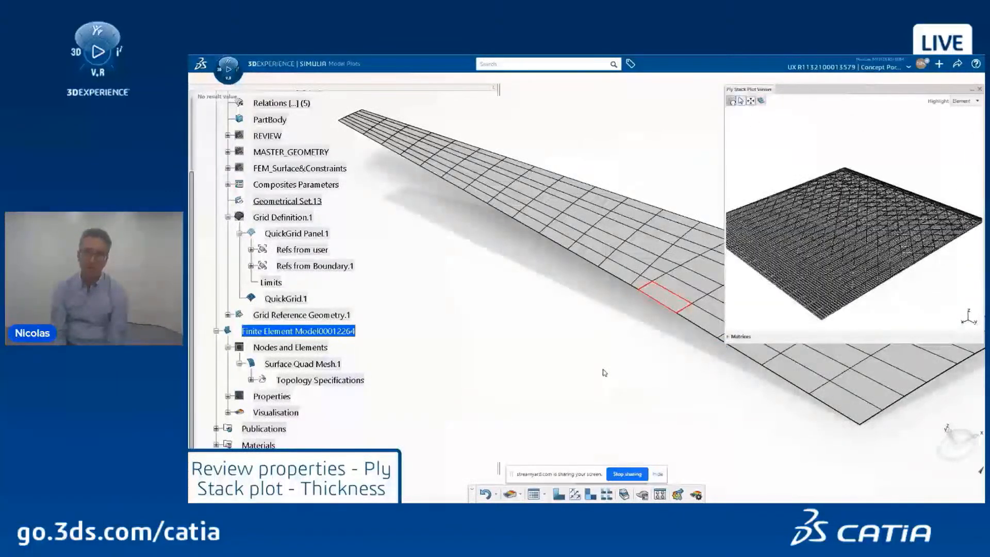
Step: In the ply stack plot options, start replacing the Thickness scale value with 10
left_click(732, 101)
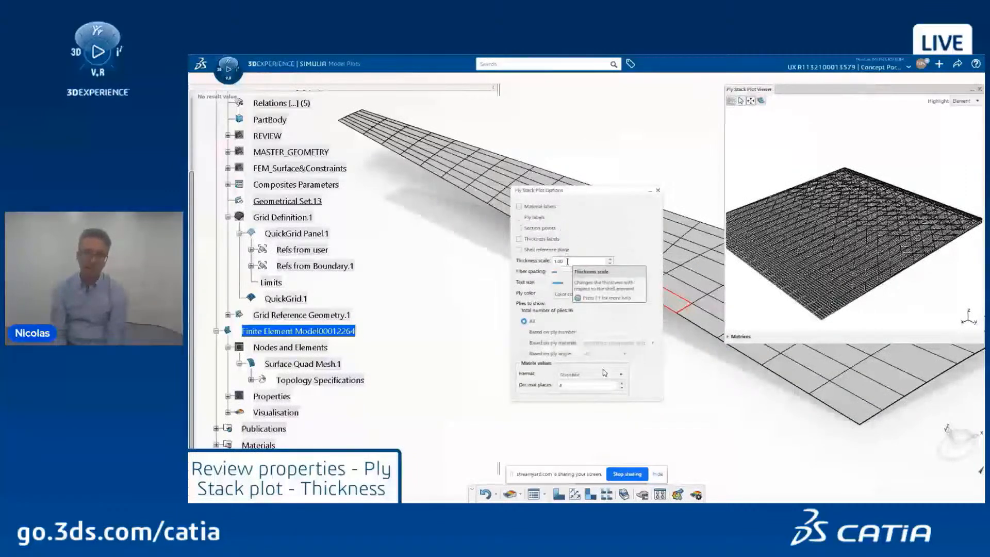
left_click_drag(567, 261, 541, 263)
type("1")
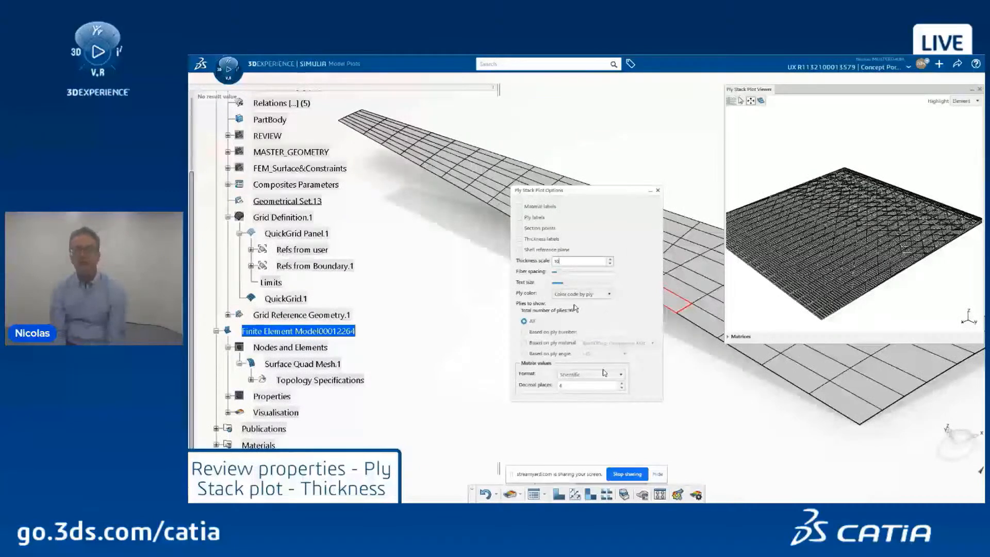
Step: Apply a ply stack thickness scale of 10, keep Element highlighting, and open View Modes
key("Return")
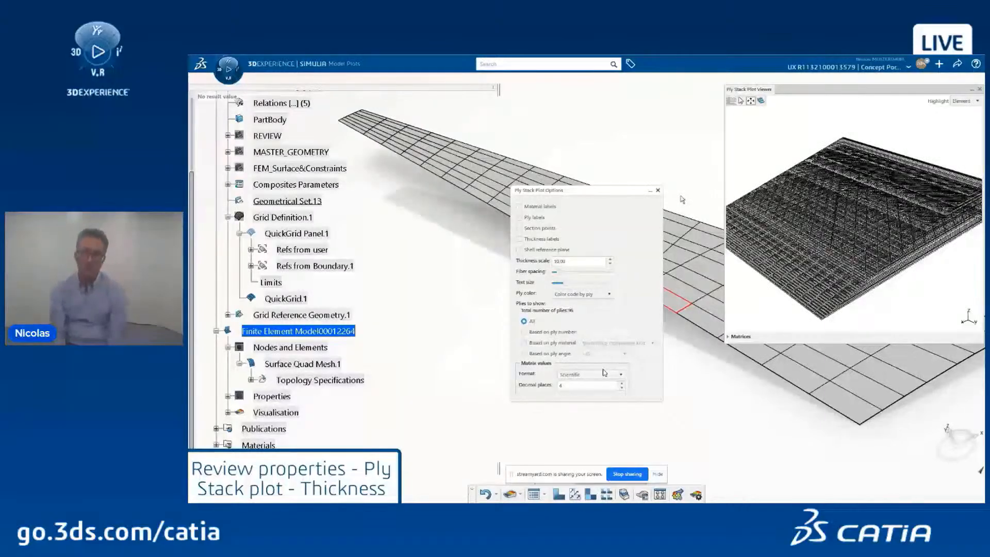
left_click(657, 190)
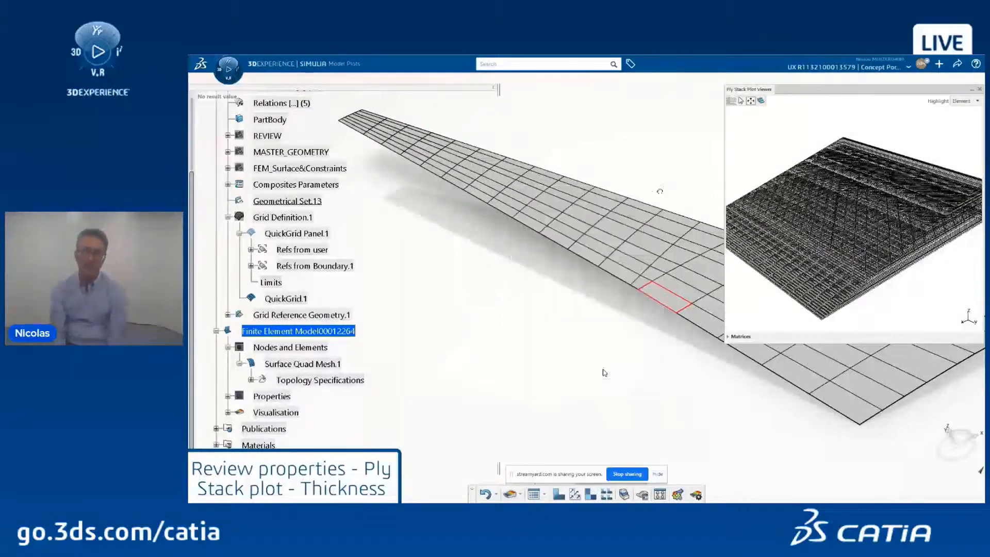
left_click(962, 101)
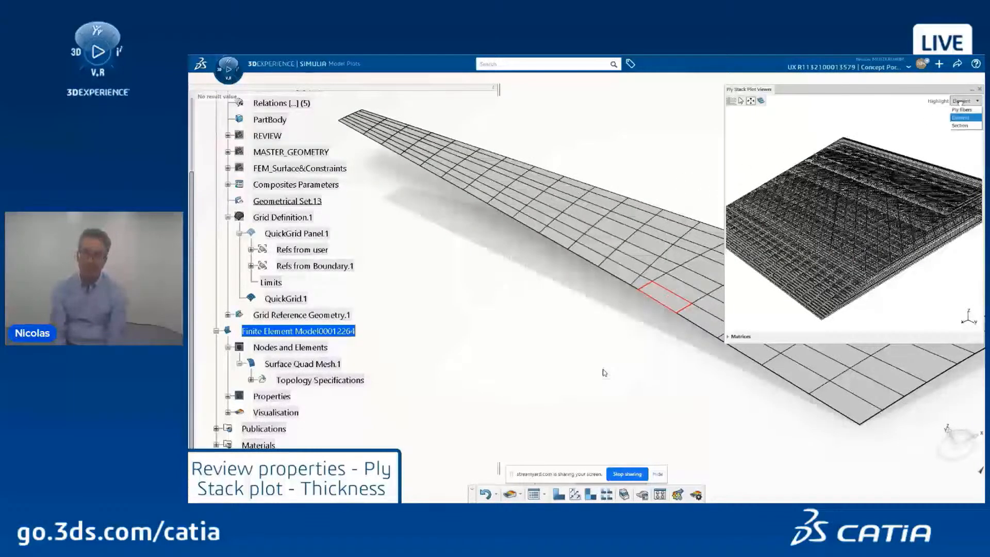
left_click(961, 102)
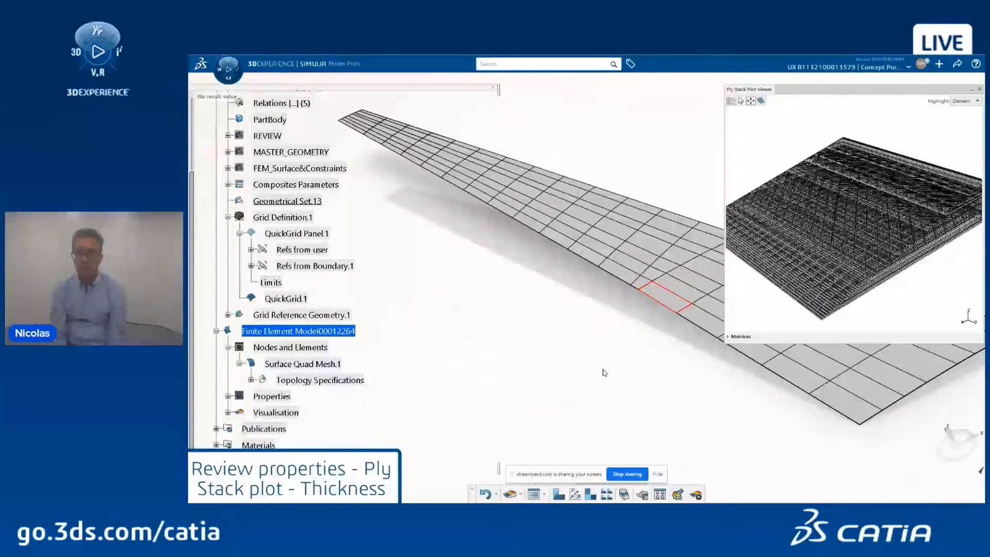
left_click(584, 484)
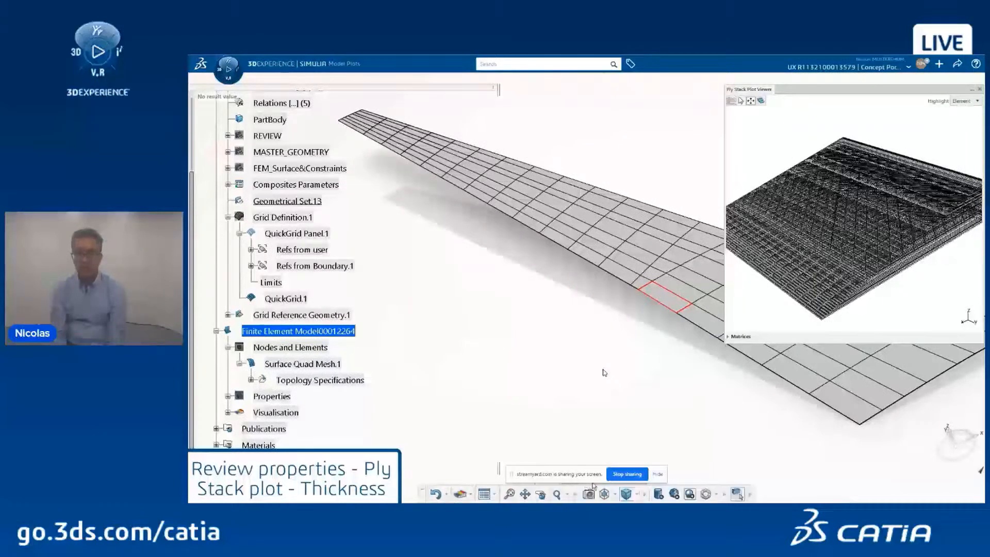
left_click(658, 494)
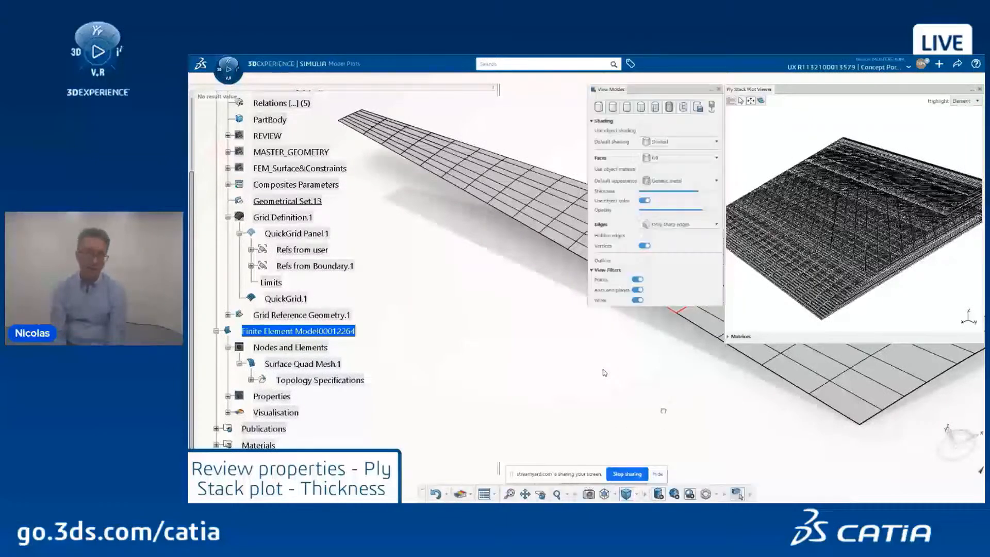
Step: Change the default appearance to Basic in View Modes and close the panel
left_click(679, 180)
scroll(676, 217, "up", 3)
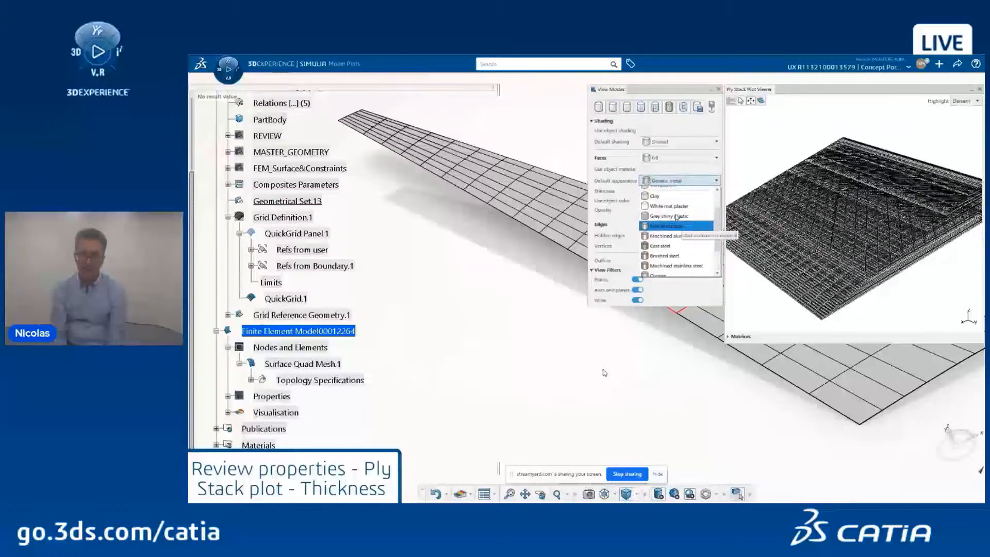
left_click(668, 191)
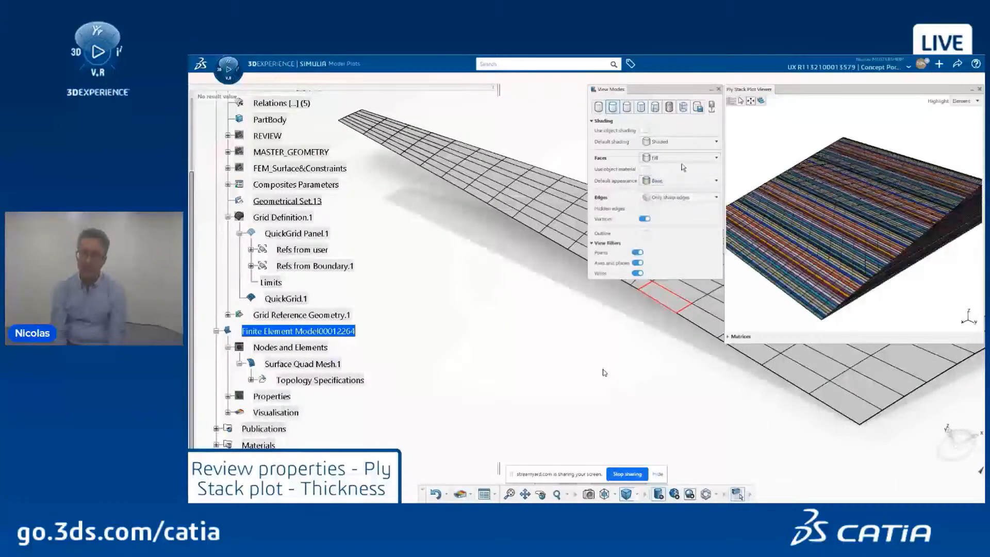
left_click(718, 89)
scroll(843, 245, "up", 8)
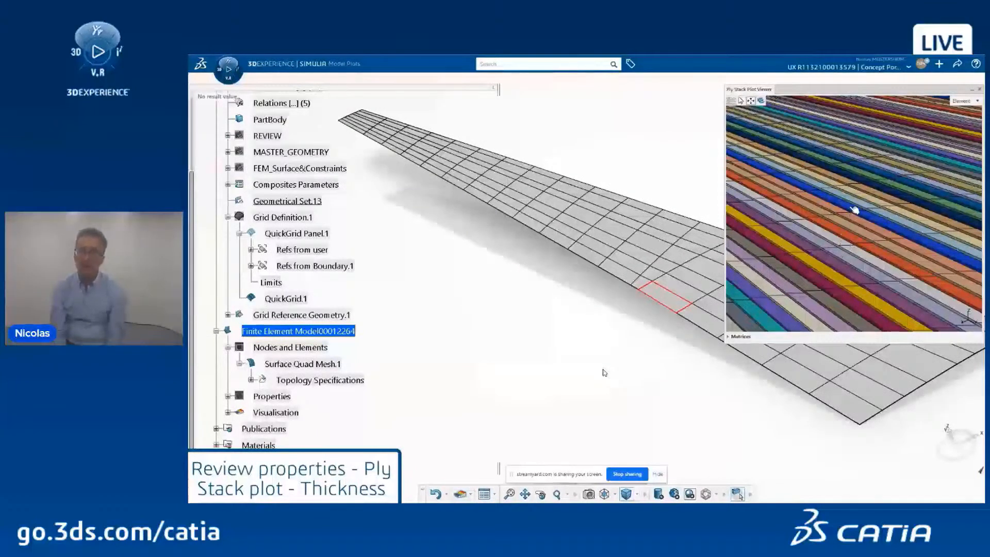
Step: Set the highlight mode to Section for a picked element on the wing mesh
scroll(854, 210, "down", 5)
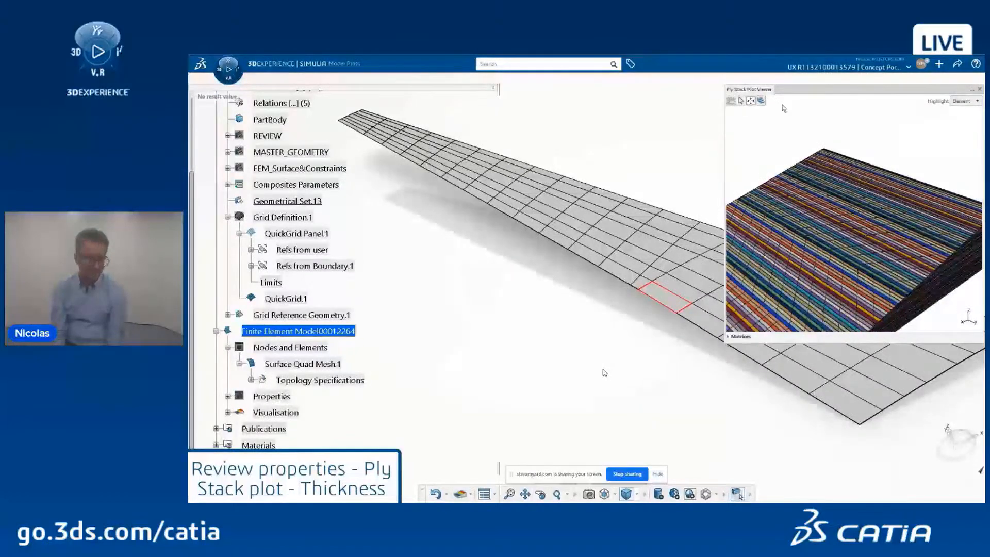
left_click(963, 101)
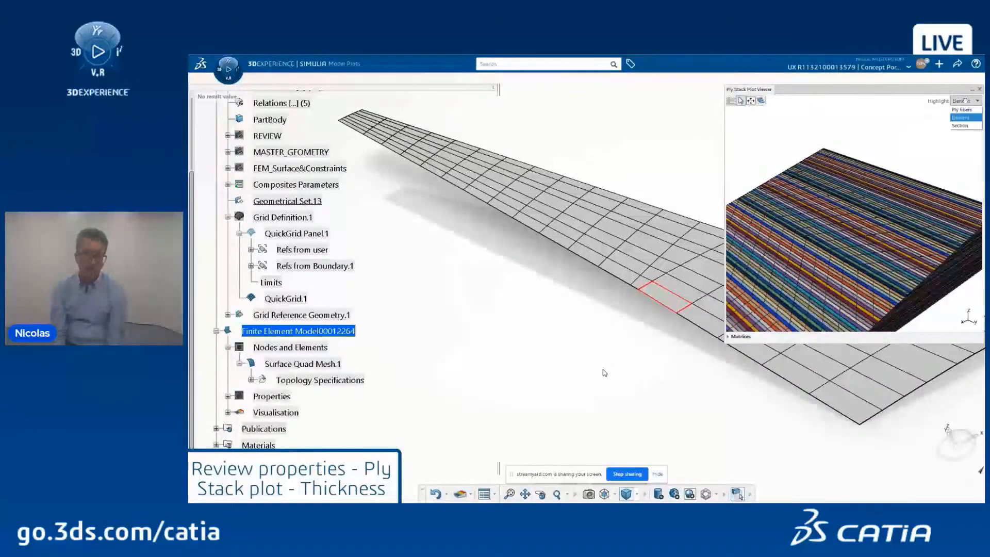
left_click(958, 126)
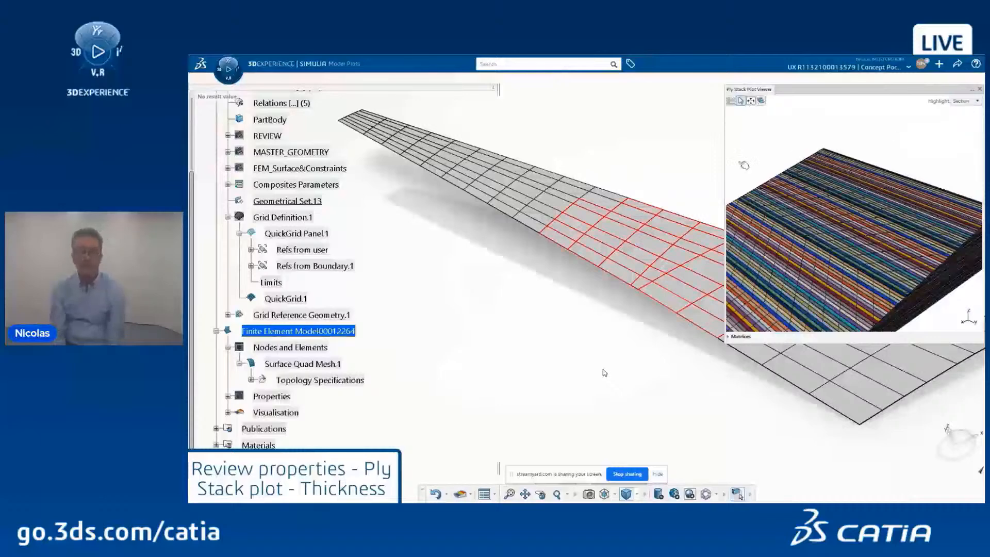
left_click(523, 200)
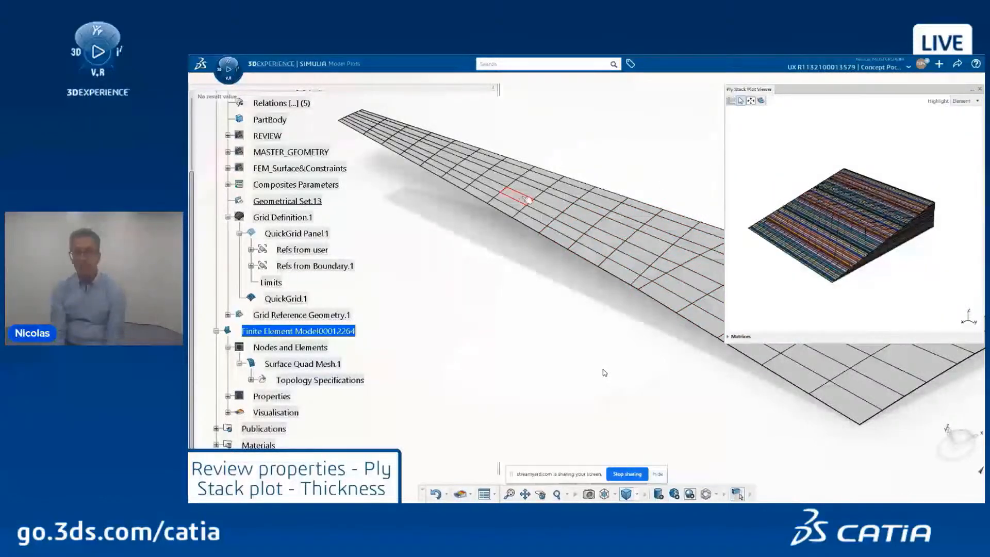
left_click(964, 101)
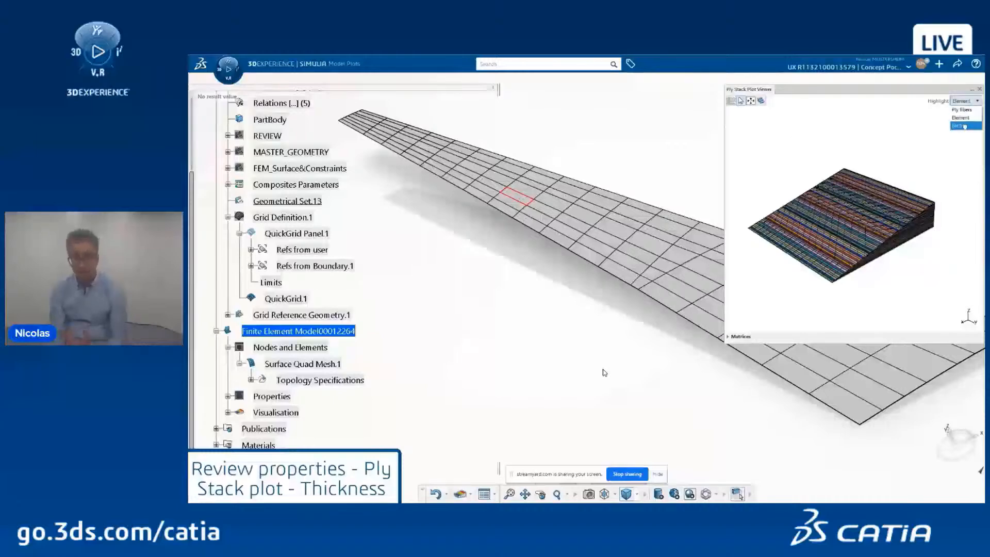
left_click(965, 126)
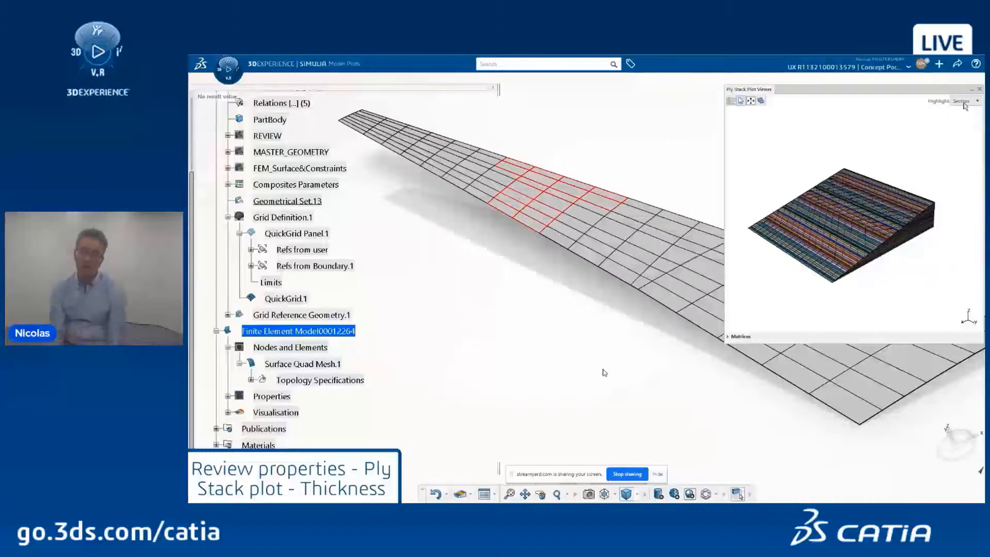
Step: Switch the highlight to Ply fibers and zoom into the stack and wing mesh
left_click(963, 101)
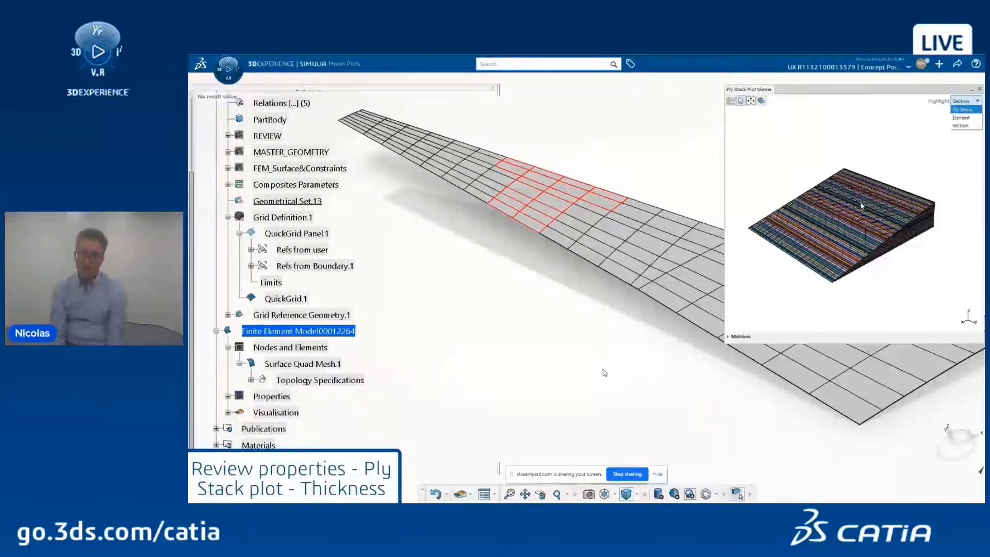
mouse_move(857, 225)
middle_mouse_down()
mouse_move(856, 237)
mouse_move(854, 220)
middle_mouse_up()
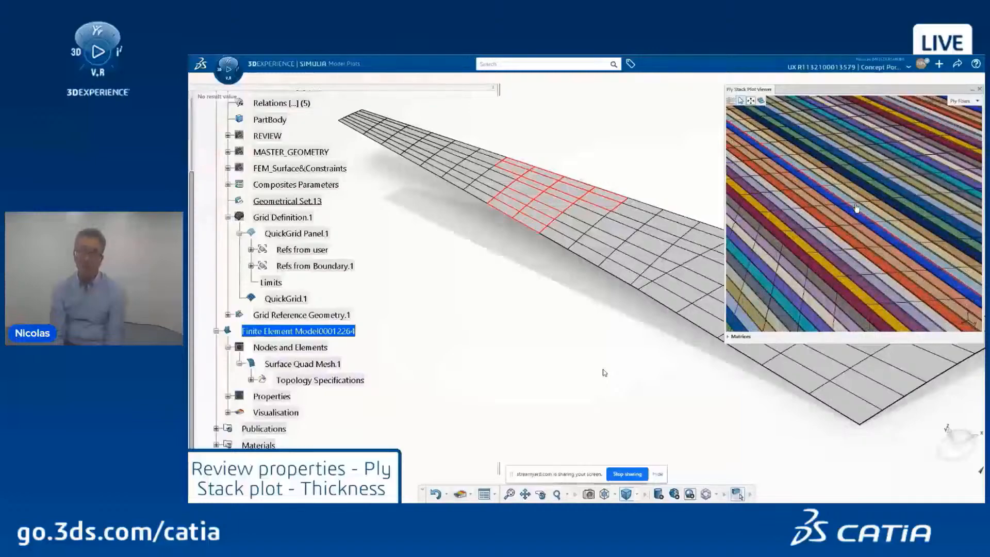
middle_click_drag(561, 204, 651, 198)
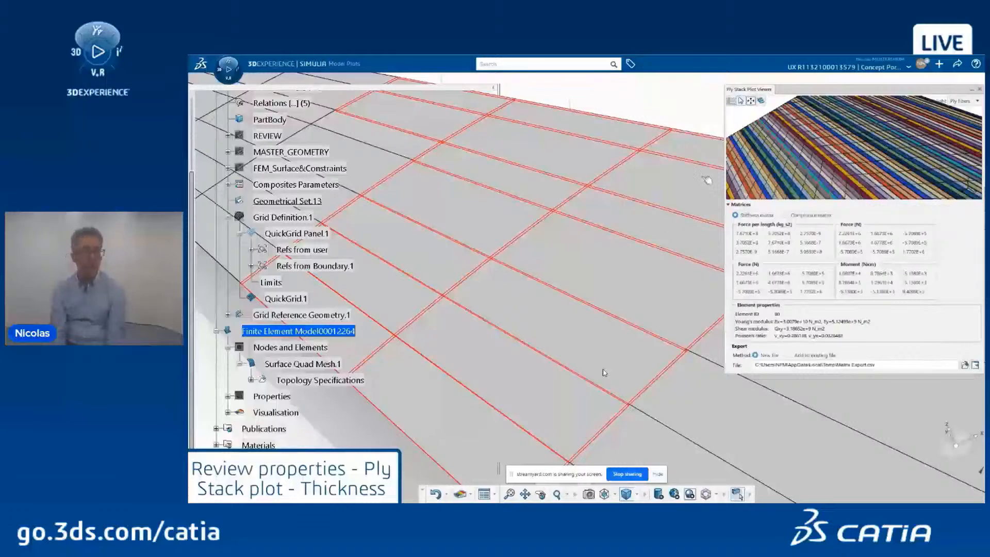
Step: Close the ply stack viewer, fit the whole wing, and start a Layer thickness contour plot
left_click(659, 278)
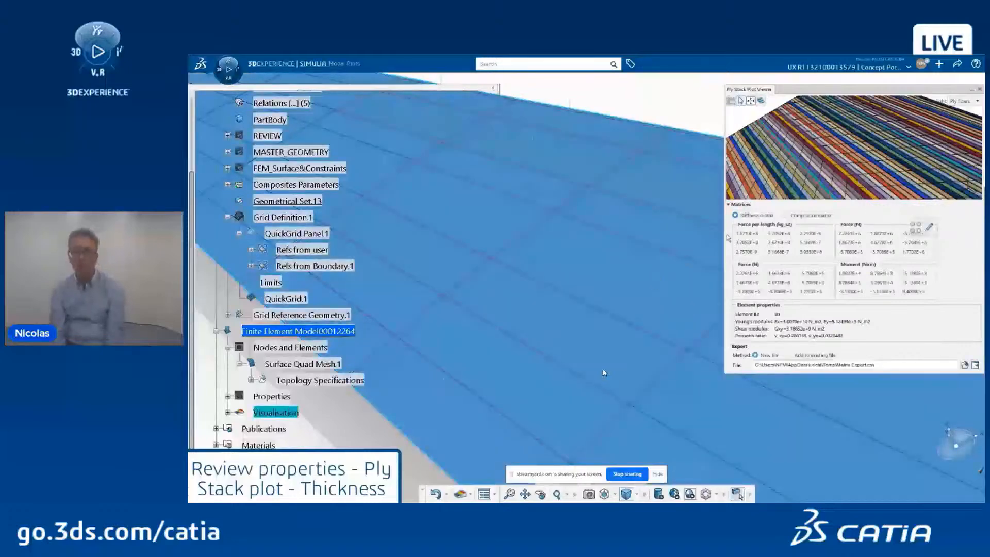
left_click(979, 90)
middle_click_drag(775, 119, 737, 184)
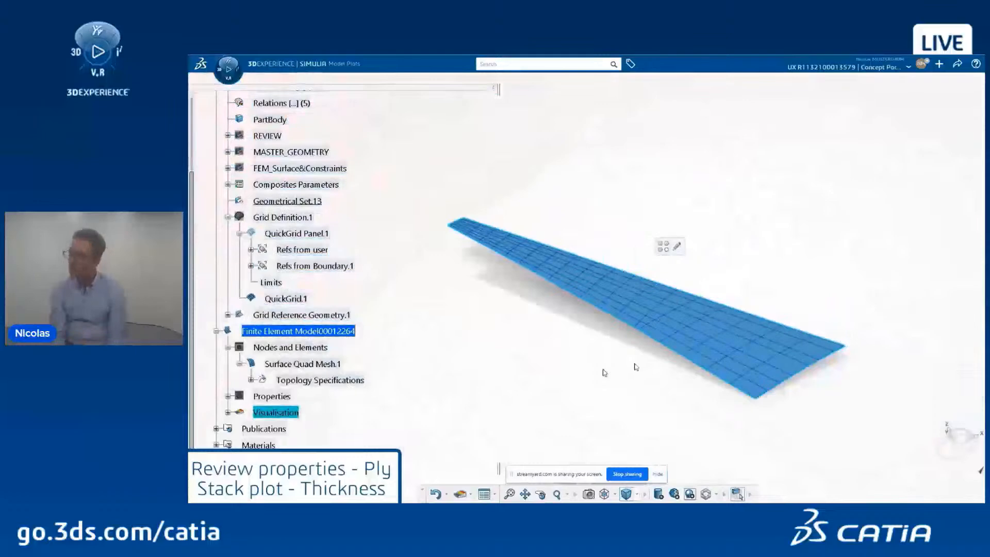
left_click(570, 483)
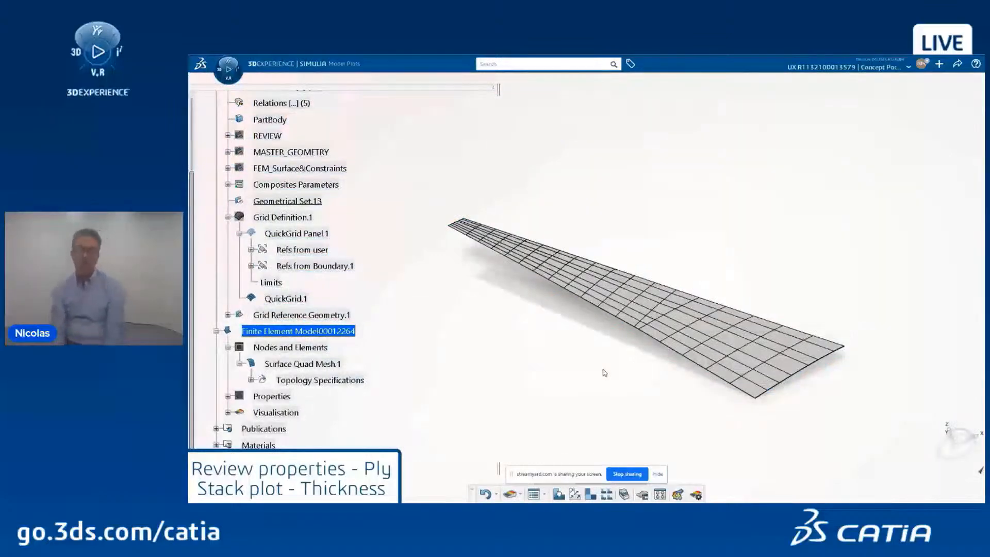
left_click(558, 493)
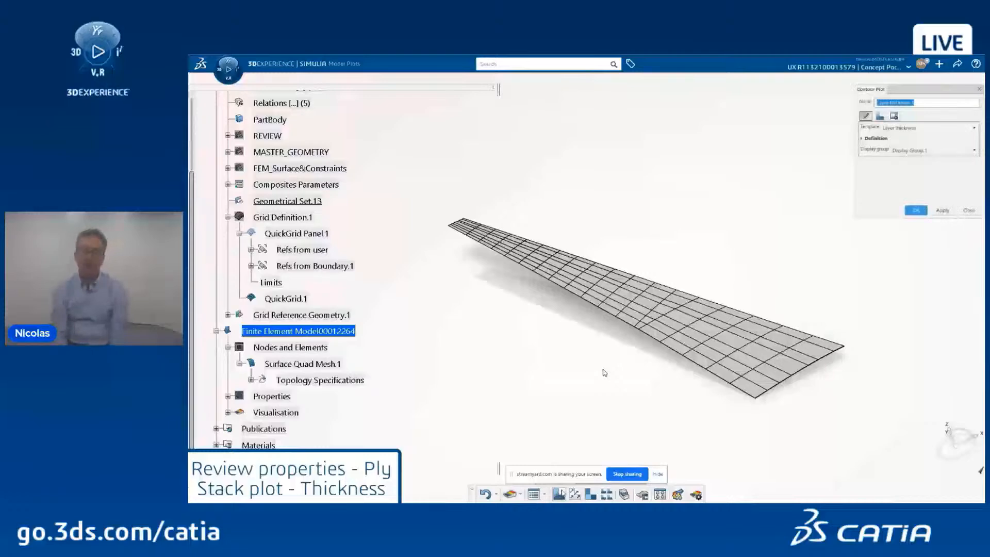
Step: Keep Layer thickness as the contour template with threshold type None
left_click(895, 129)
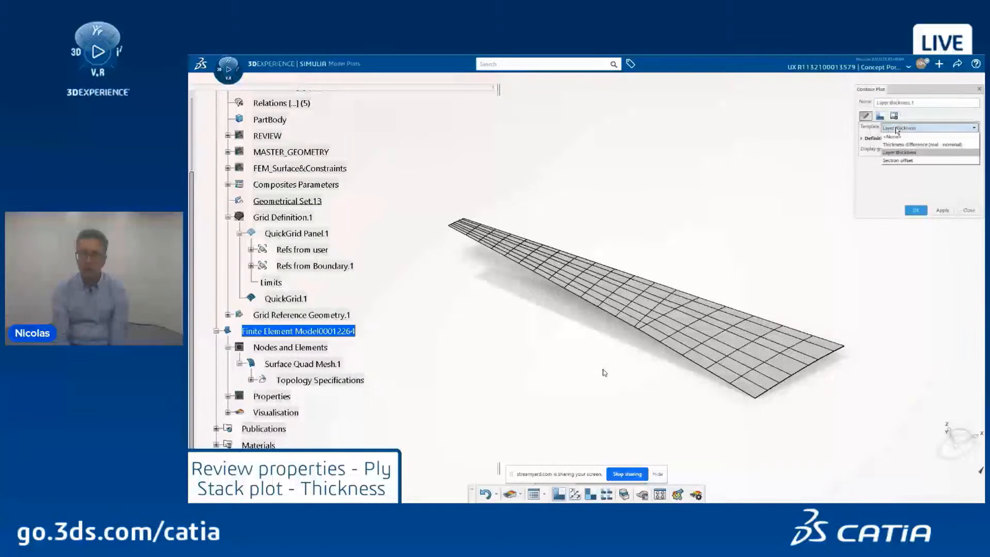
left_click(895, 152)
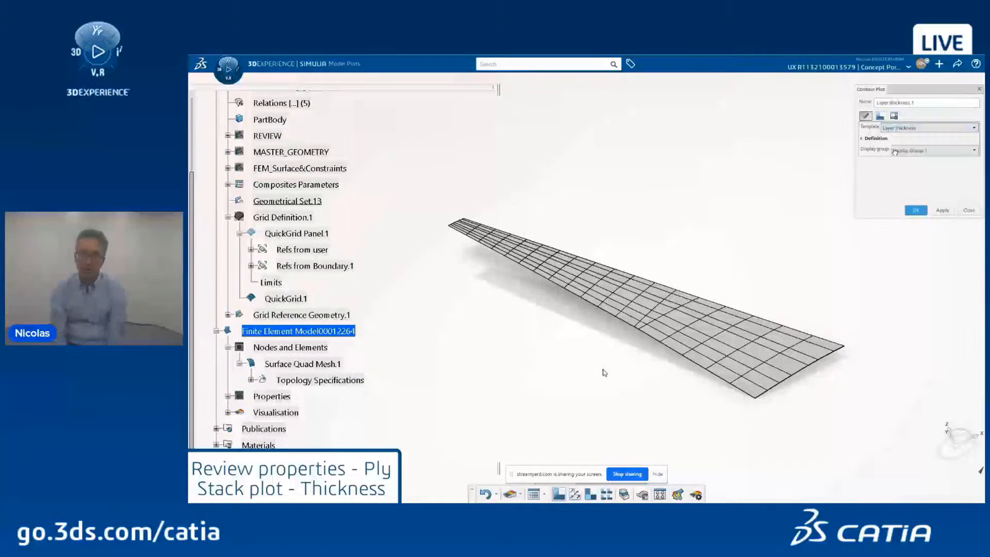
left_click(881, 116)
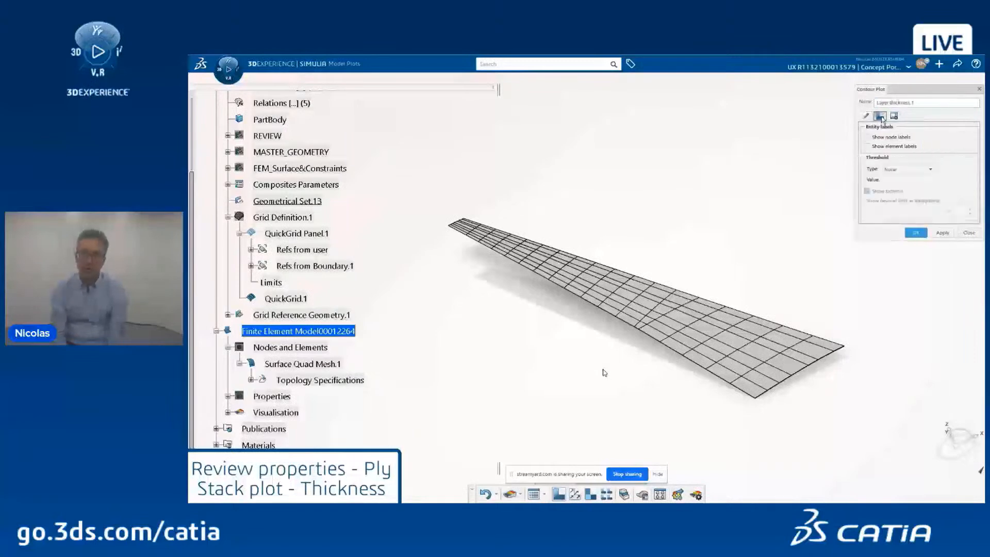
left_click(900, 169)
left_click(903, 178)
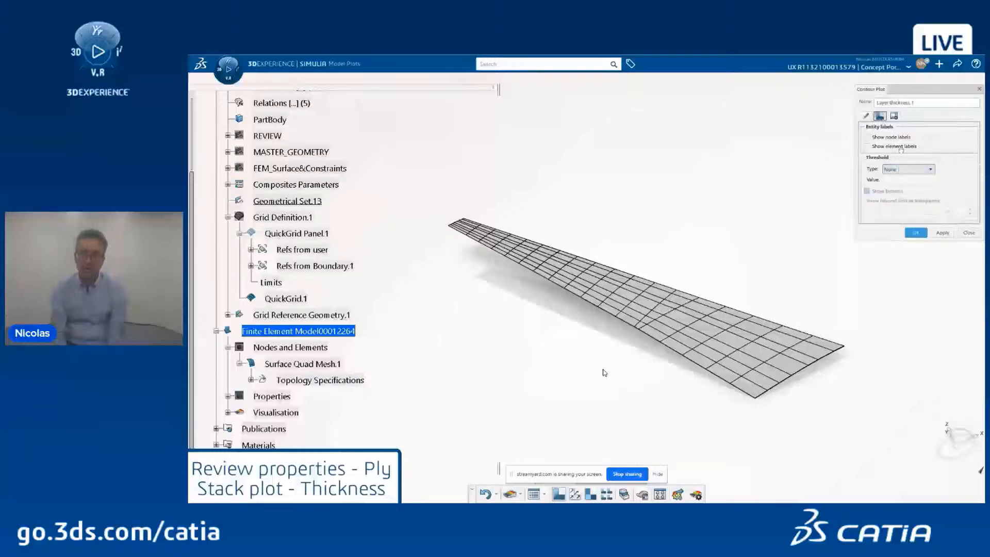
Step: Show mesh edges and thick shells at scale factor 10, apply, and view the wing edge-on
left_click(894, 117)
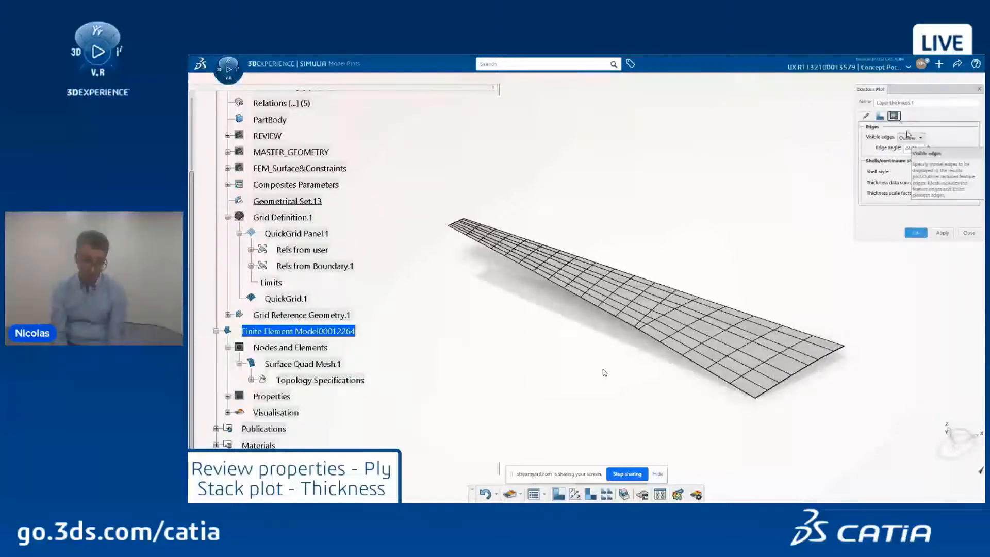
left_click(911, 138)
left_click(909, 155)
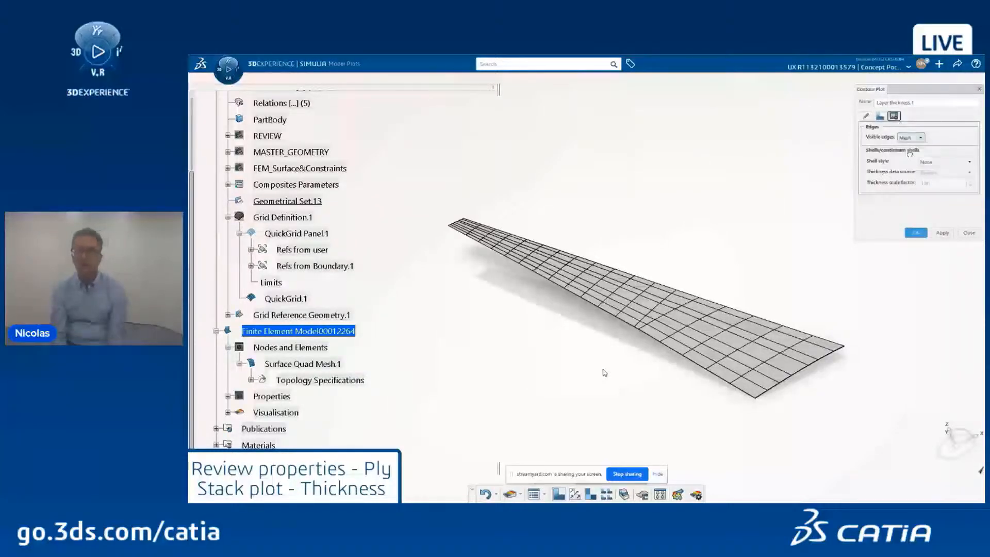
left_click(926, 163)
left_click(928, 179)
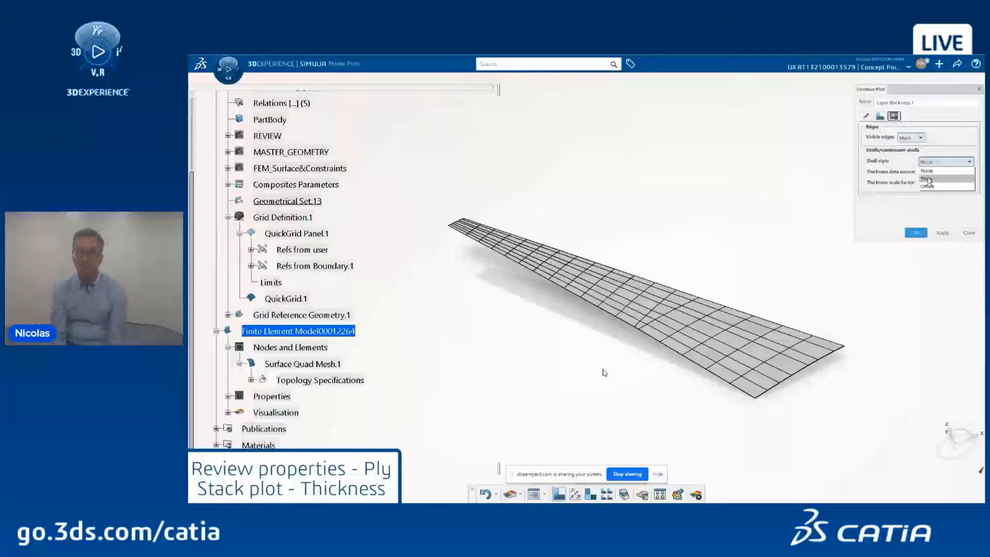
left_click_drag(937, 187, 917, 189)
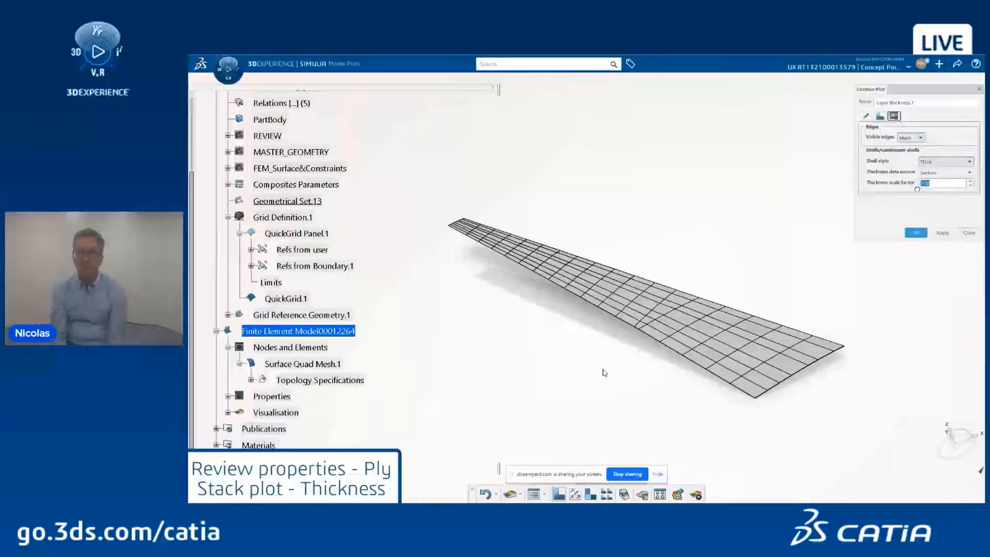
type("10")
left_click(915, 233)
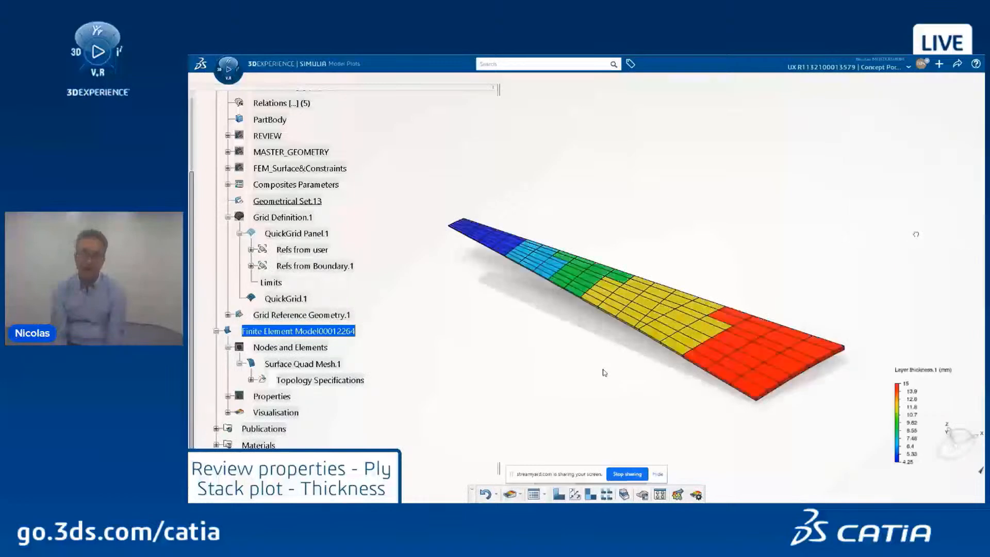
middle_click(644, 322)
mouse_move(644, 323)
middle_mouse_down()
mouse_move(562, 317)
mouse_move(632, 209)
mouse_move(654, 248)
mouse_move(653, 322)
middle_mouse_up()
middle_click(598, 325)
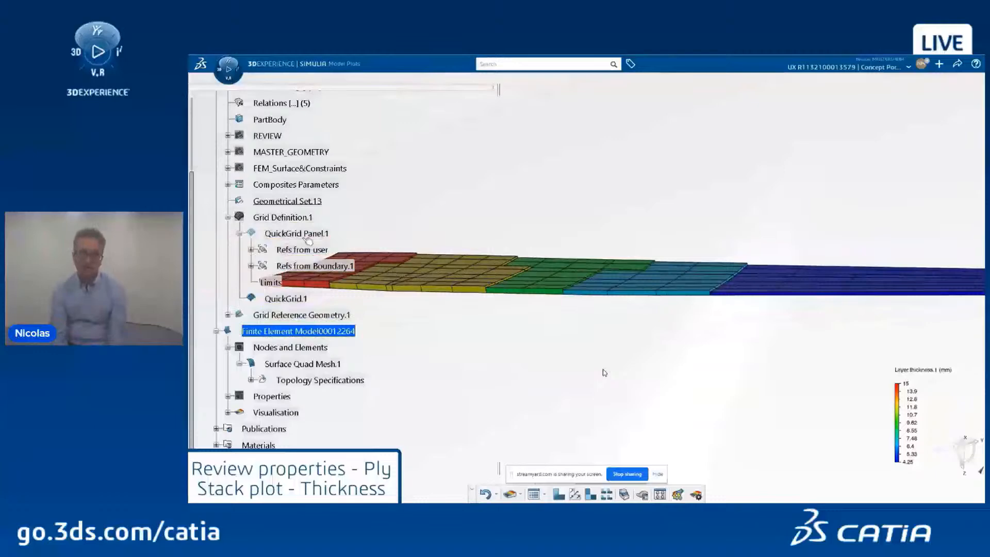
Step: Open QuickGrid.1 in the Stiffened Structure Concept app and orbit to a perspective view
left_click(292, 299)
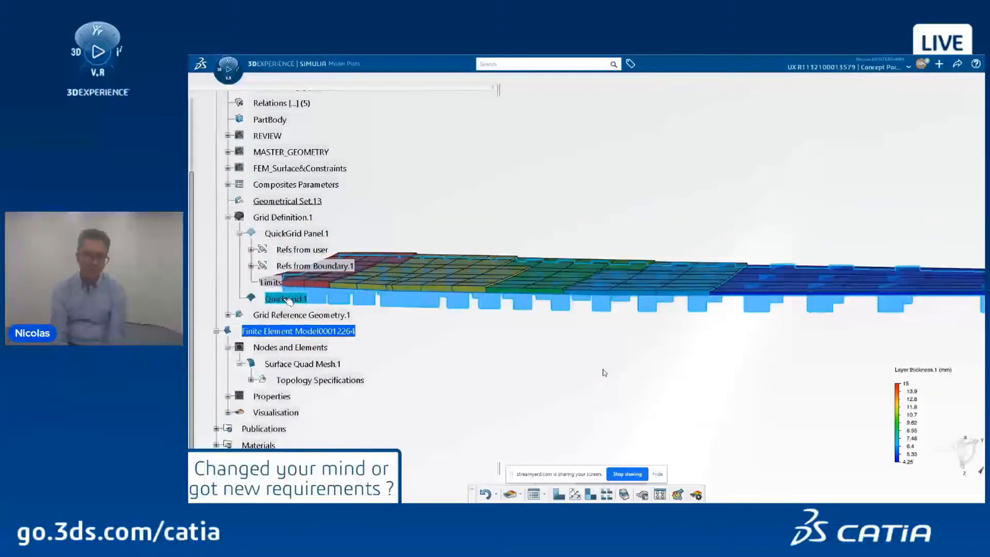
double_click(289, 301)
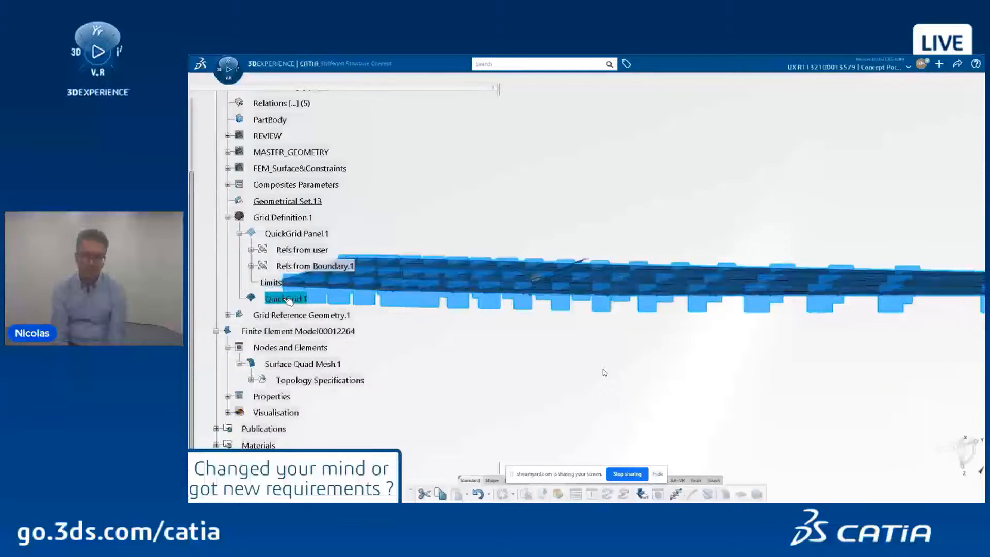
left_click(447, 232)
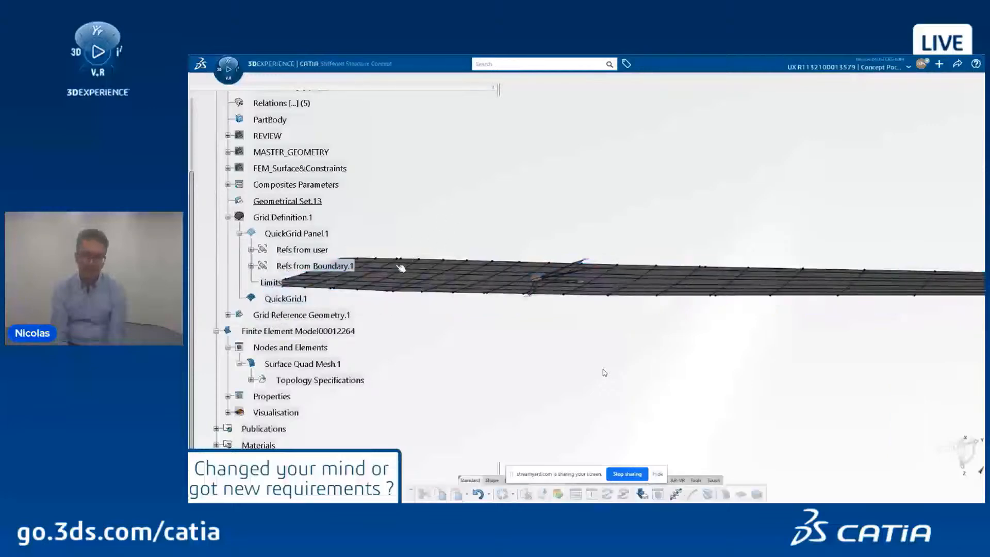
middle_click_drag(401, 268, 626, 347)
Step: Display Grid Definition.1 as coloured, labelled cells and hide the finite element model
left_click(294, 219)
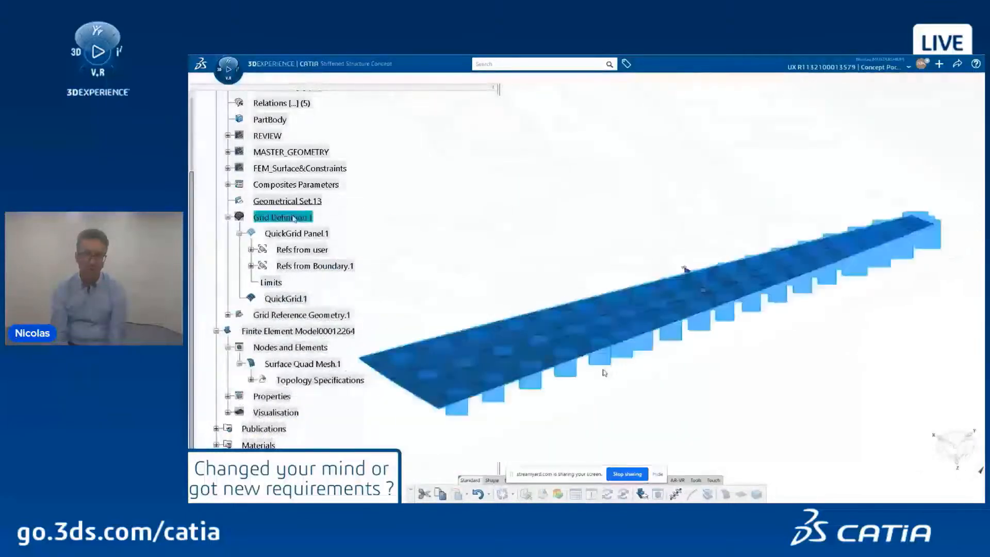
right_click(294, 219)
left_click(311, 257)
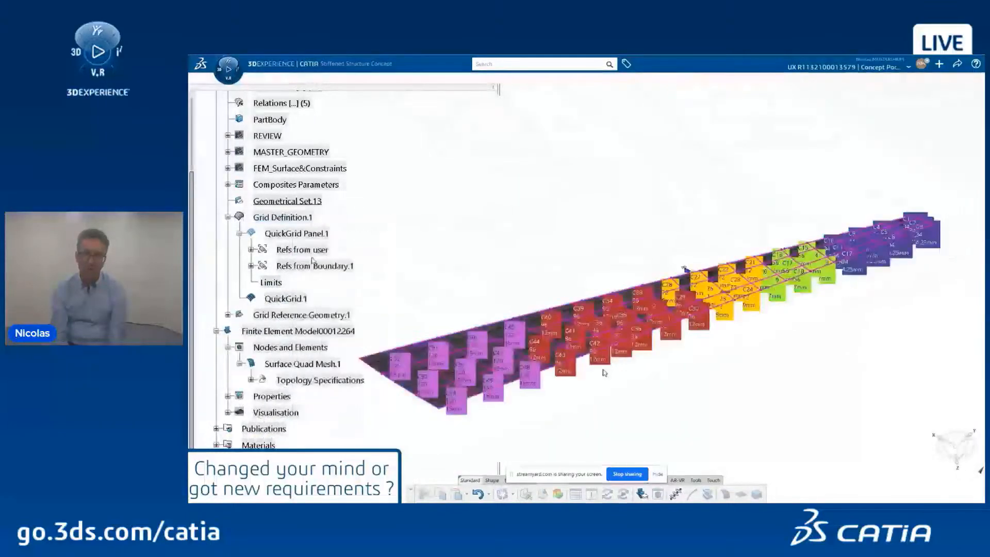
right_click(298, 331)
left_click(318, 373)
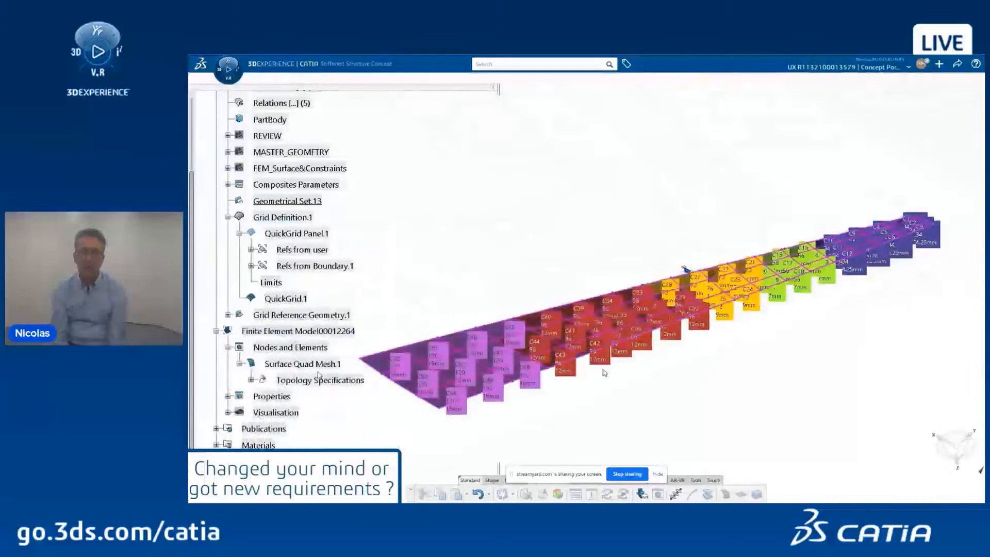
middle_click_drag(666, 382, 589, 301)
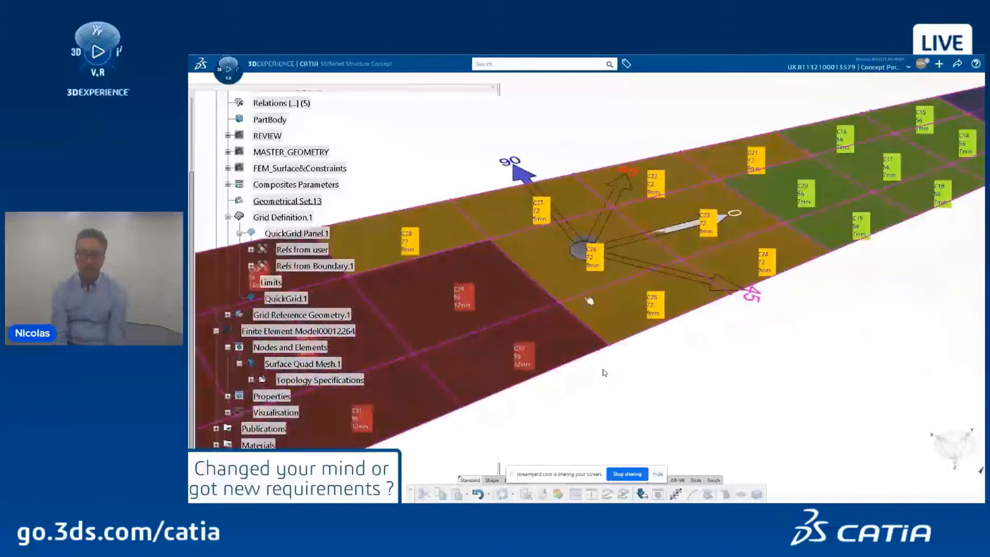
left_click(303, 300)
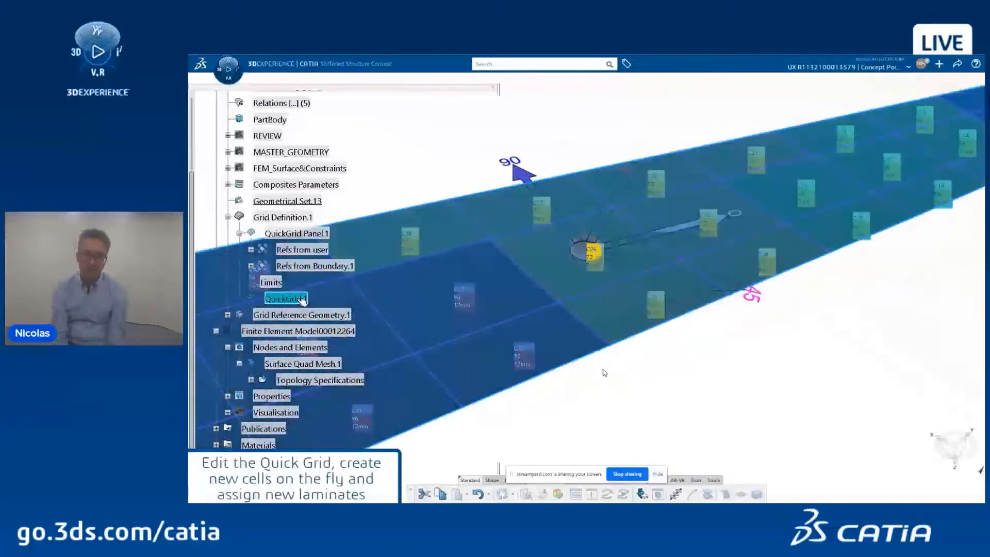
Step: Cut a new line across the quick grid, splitting the crossed cells into C55–C57
double_click(302, 300)
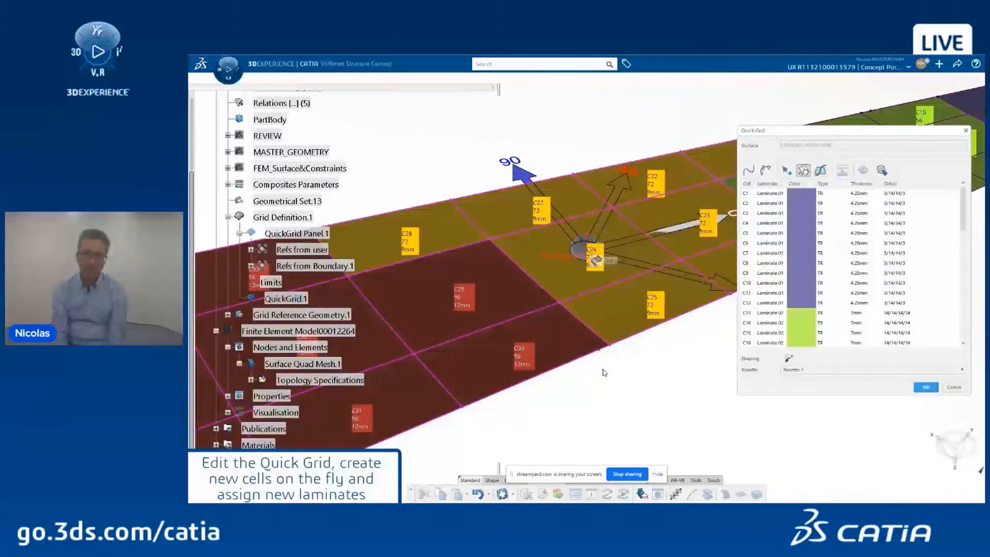
middle_click_drag(644, 259, 594, 283)
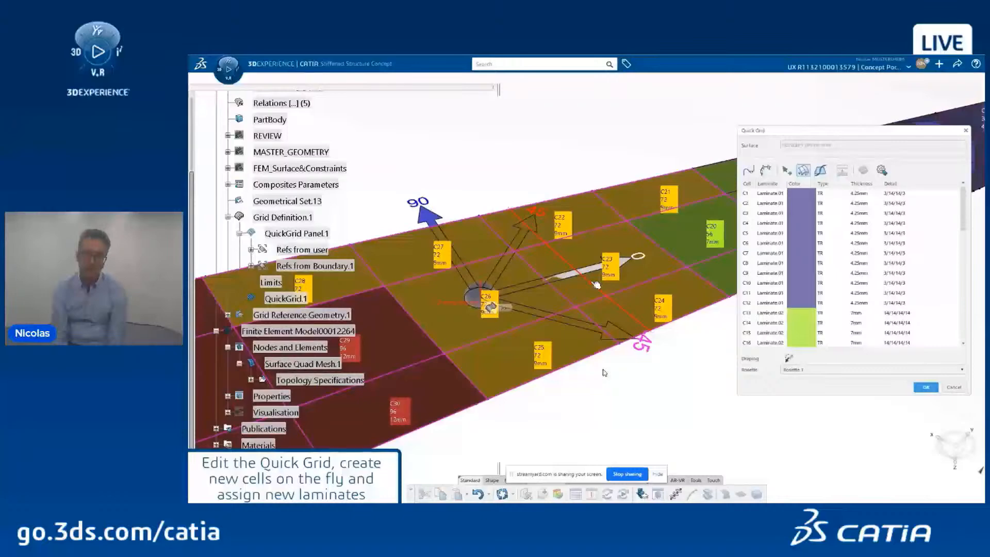
left_click(596, 284)
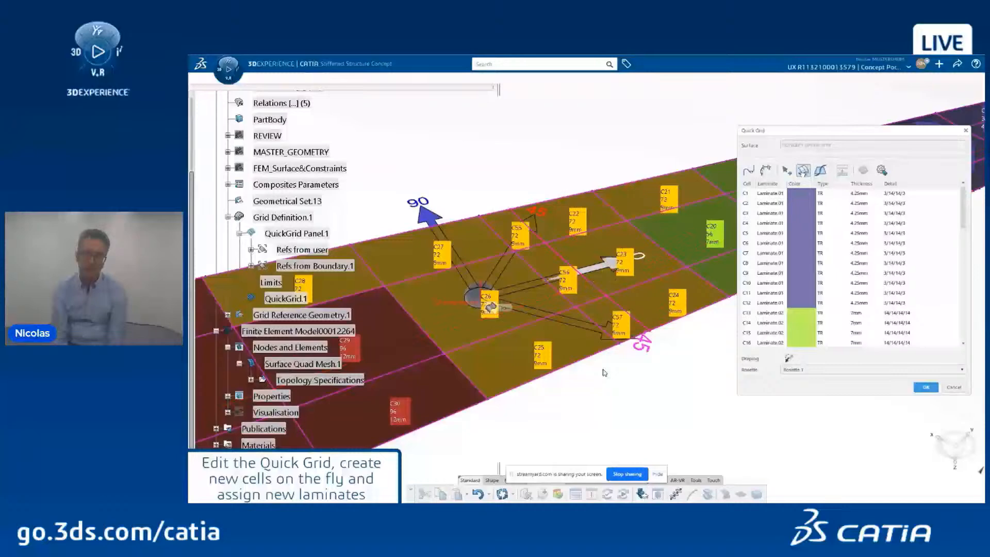
Step: Assign the 120-ply, 15mm laminate to cells C55, C56, C57, C25 and C19
left_click(606, 316)
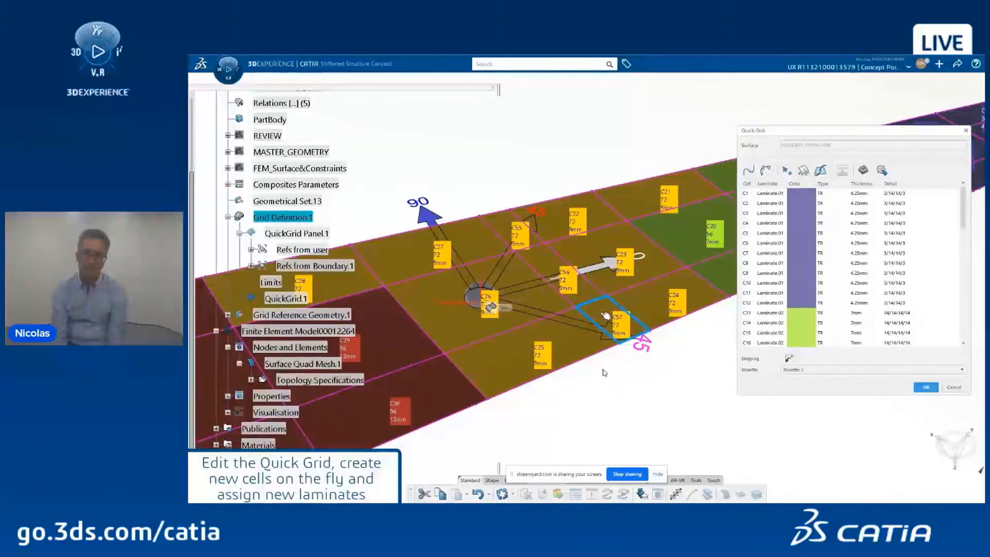
left_click(587, 291, "ctrl")
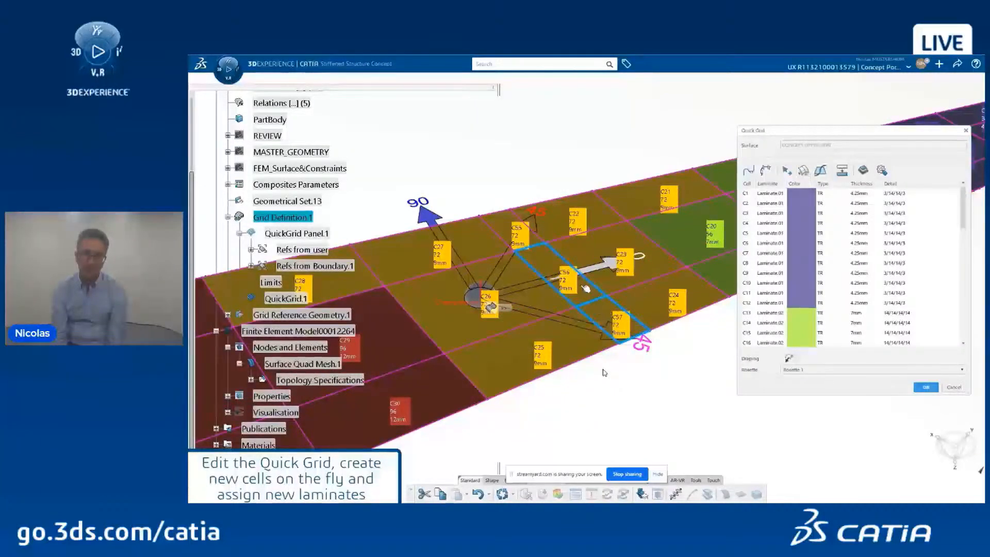
left_click(504, 222, "ctrl")
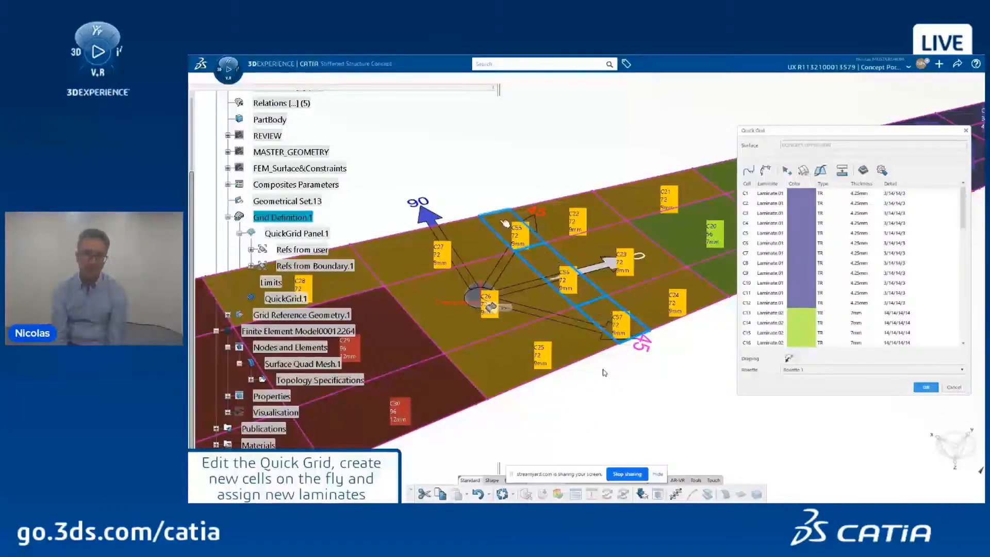
left_click(512, 354, "ctrl")
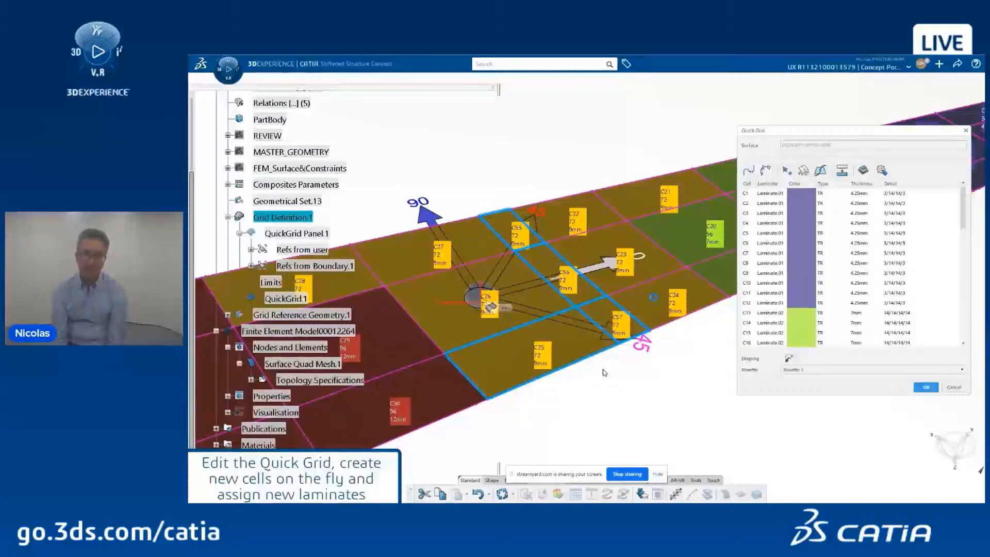
middle_click_drag(653, 297, 512, 331)
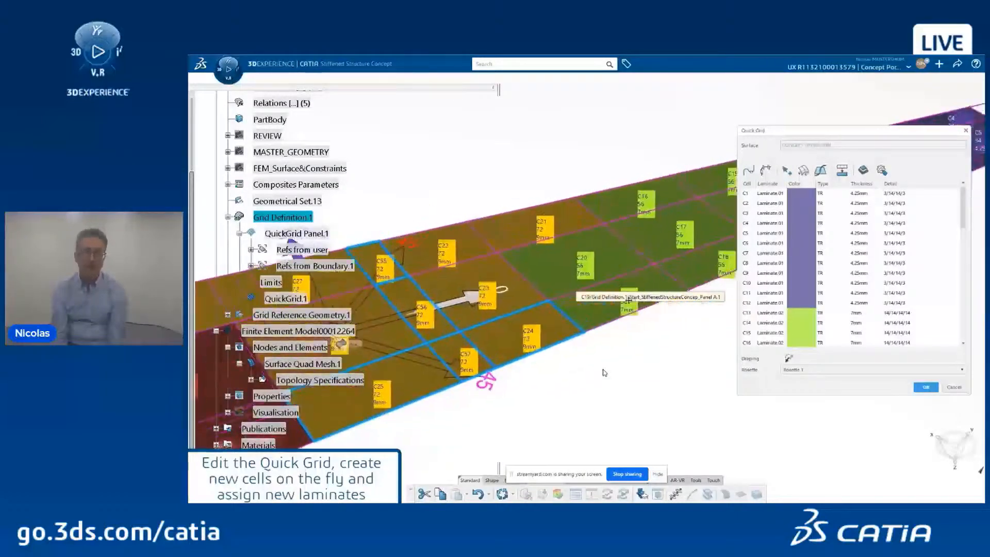
left_click(600, 308, "ctrl")
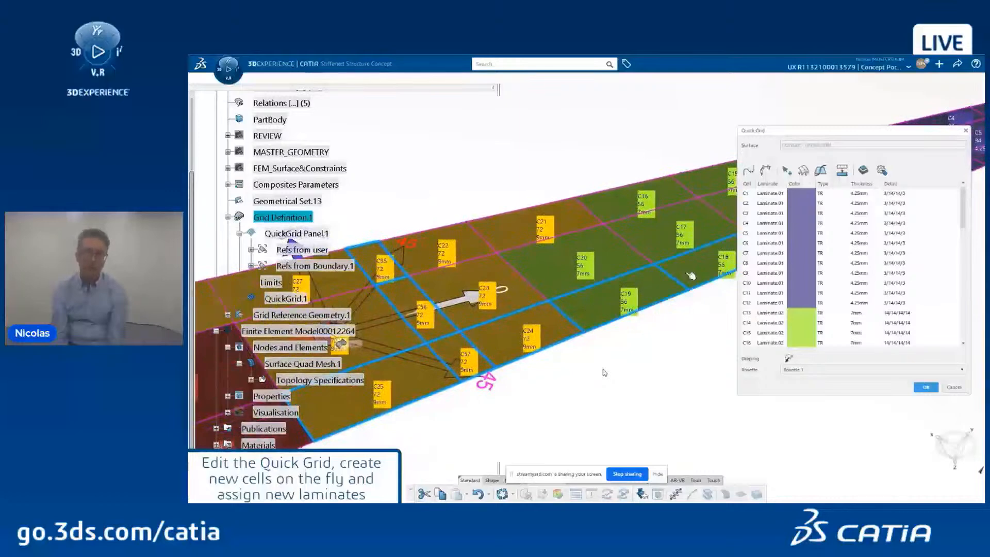
left_click(862, 171)
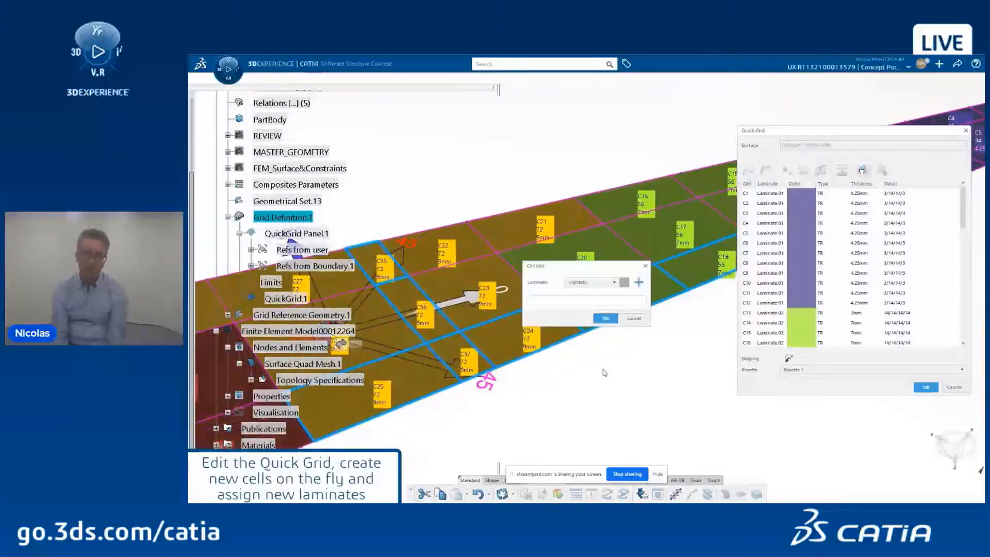
left_click(592, 283)
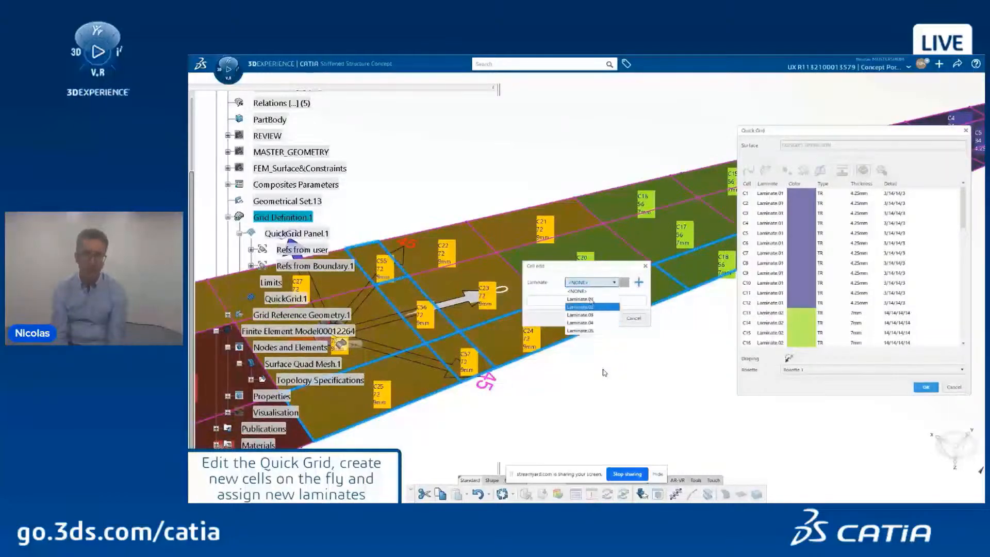
left_click(590, 330)
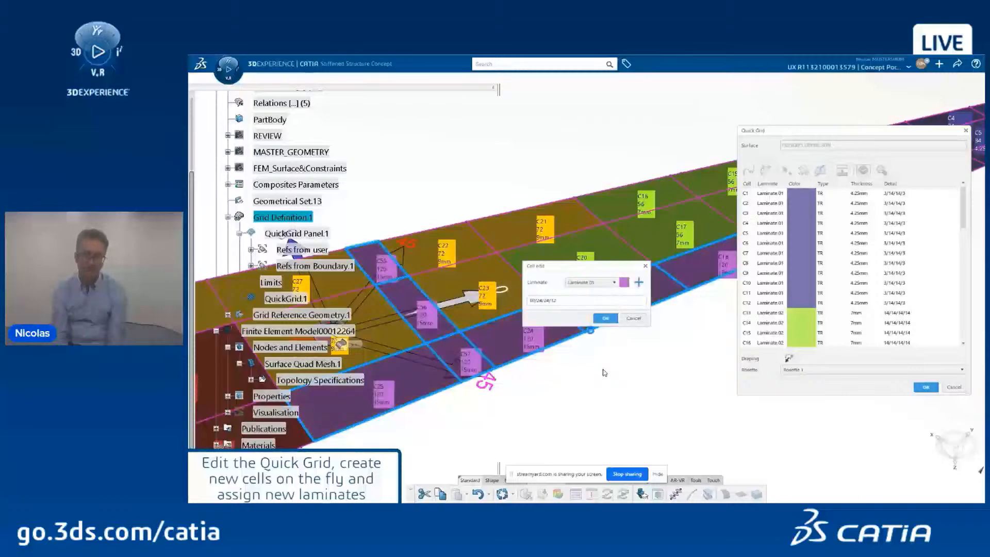
left_click(607, 318)
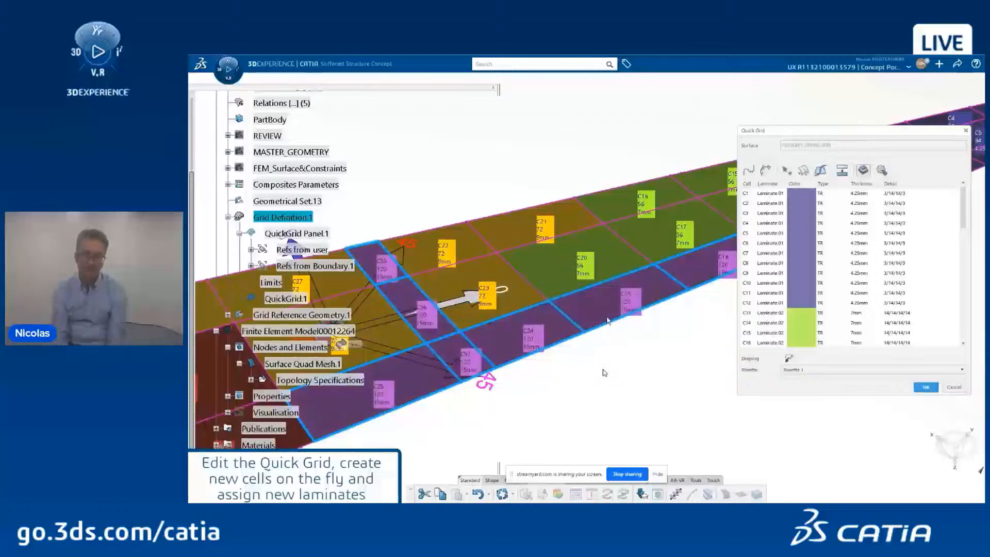
Step: Apply the updated Quick Grid and zoom out to see the whole panel
left_click(926, 387)
middle_click_drag(542, 227, 621, 235)
scroll(604, 372, "down", 2)
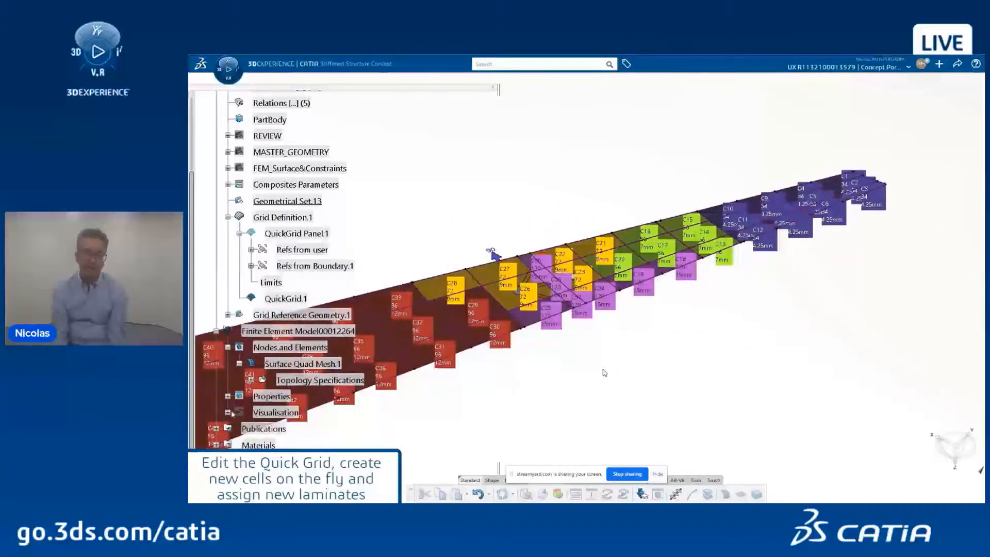
Step: Activate the Layer thickness.1 plot under Visualisation > Plots, then move to Structural Model Creation
left_click(228, 412)
left_click(240, 429)
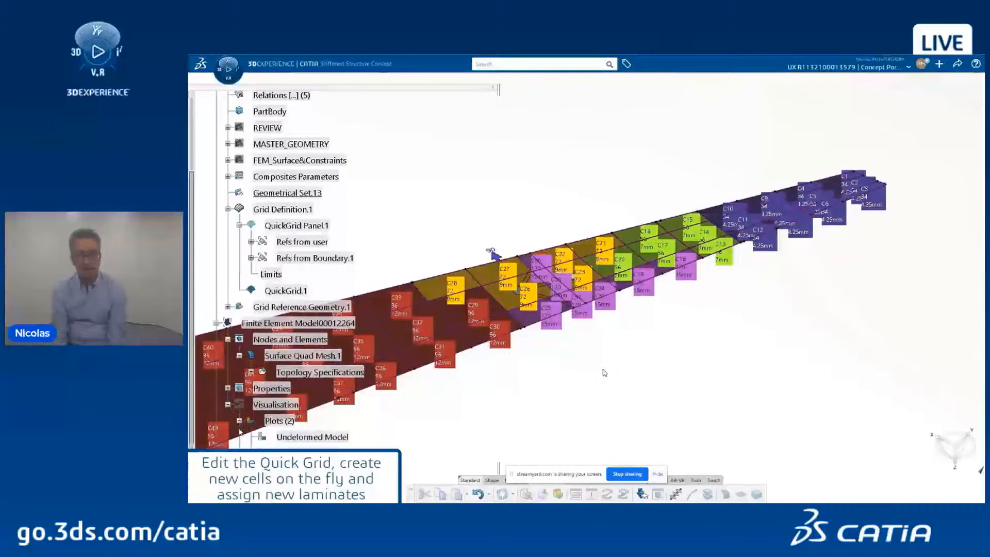
scroll(258, 422, "down", 2)
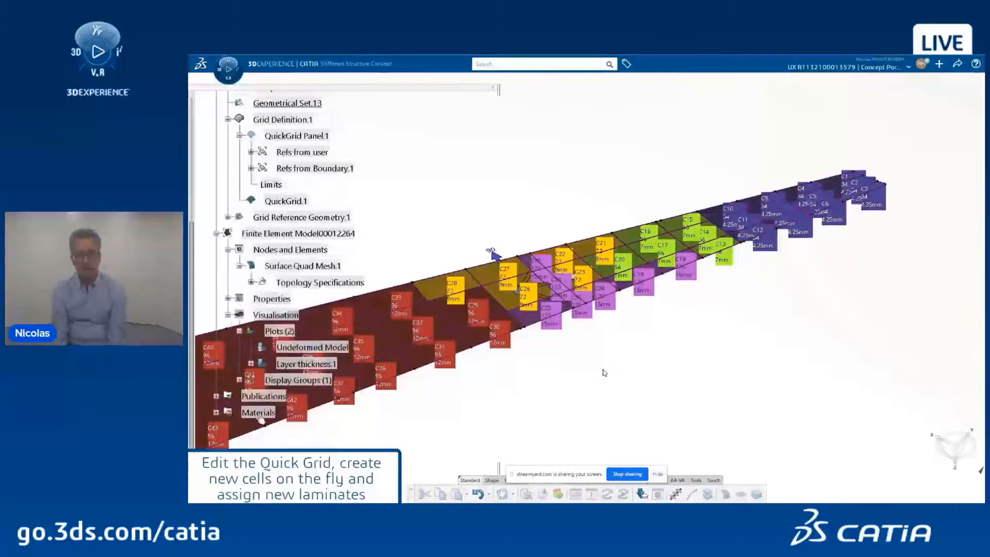
left_click(333, 364)
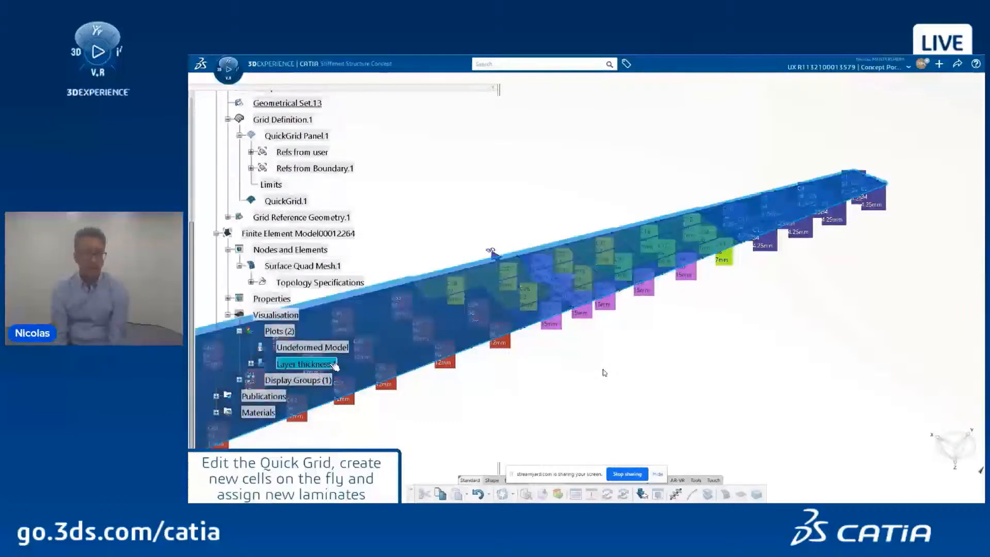
double_click(335, 366)
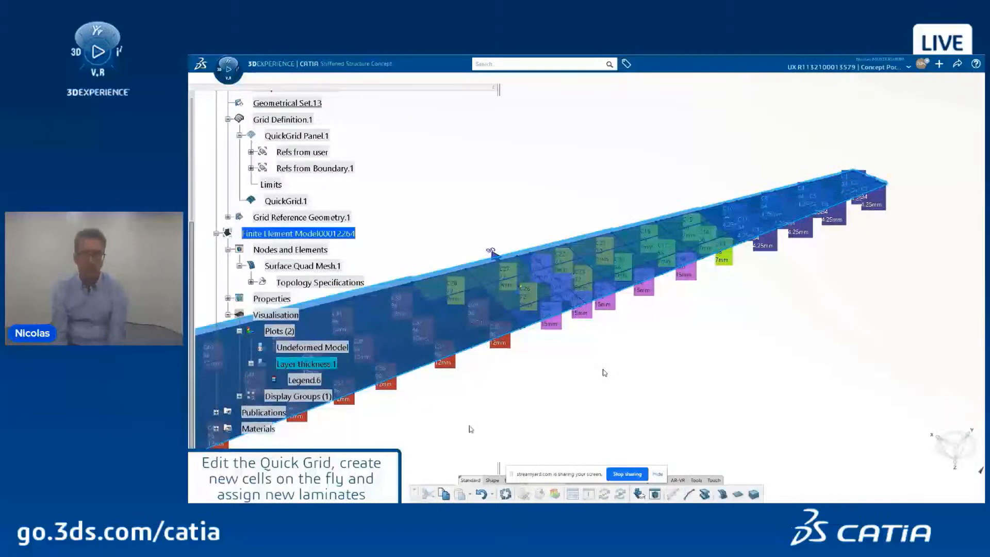
left_click(604, 372)
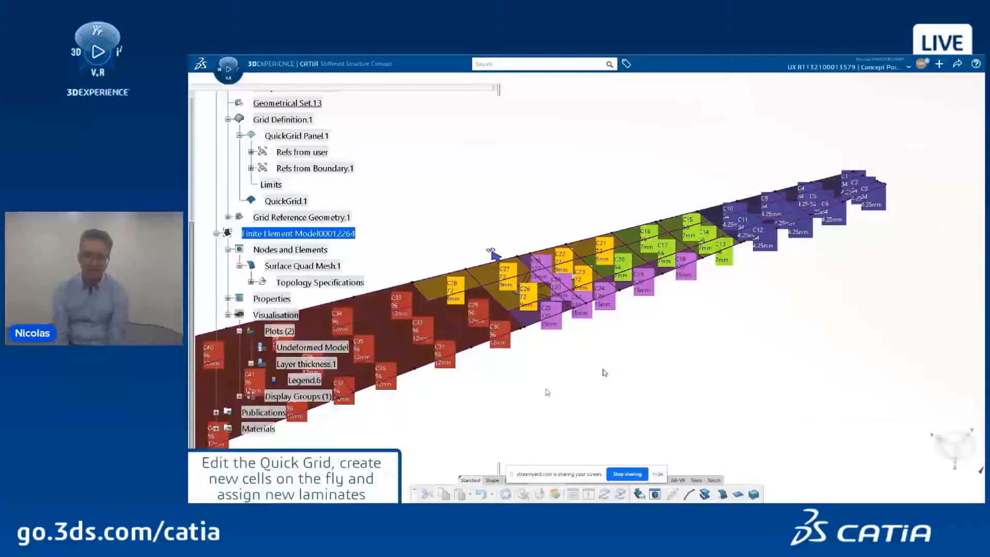
left_click(229, 80)
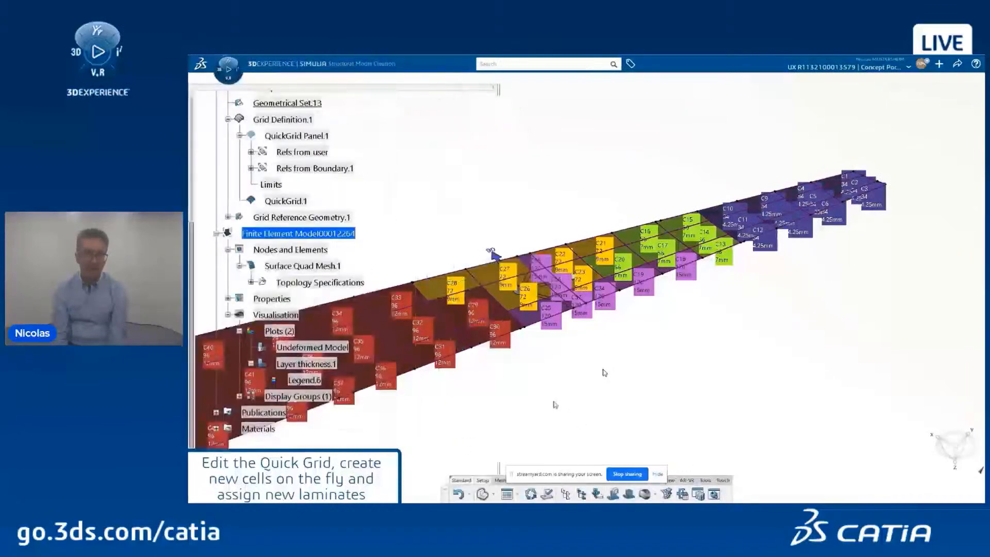
Step: Hide the mesh and part, then zoom on the red T-shaped 15 mm region in Model Plots
right_click(263, 234)
left_click(280, 269)
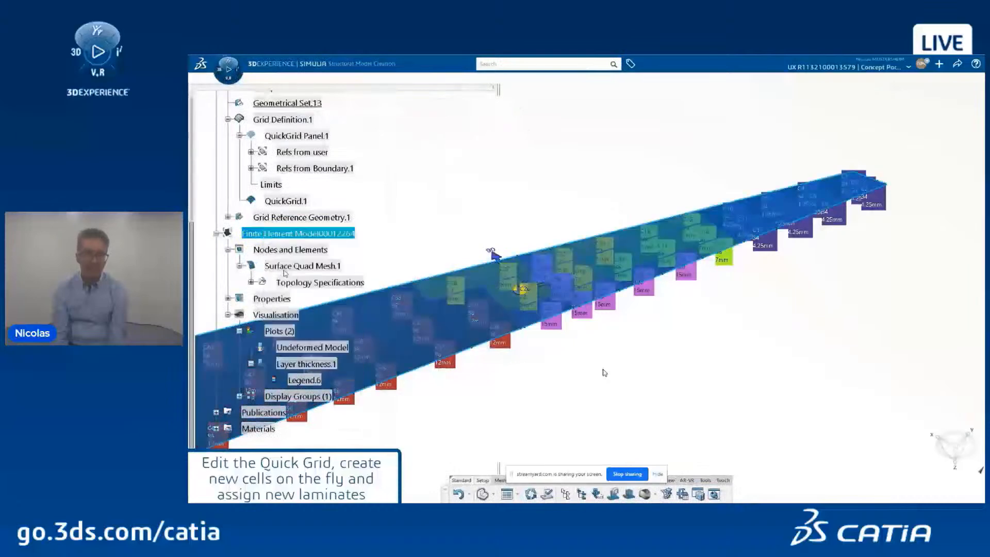
left_click_drag(193, 224, 193, 97)
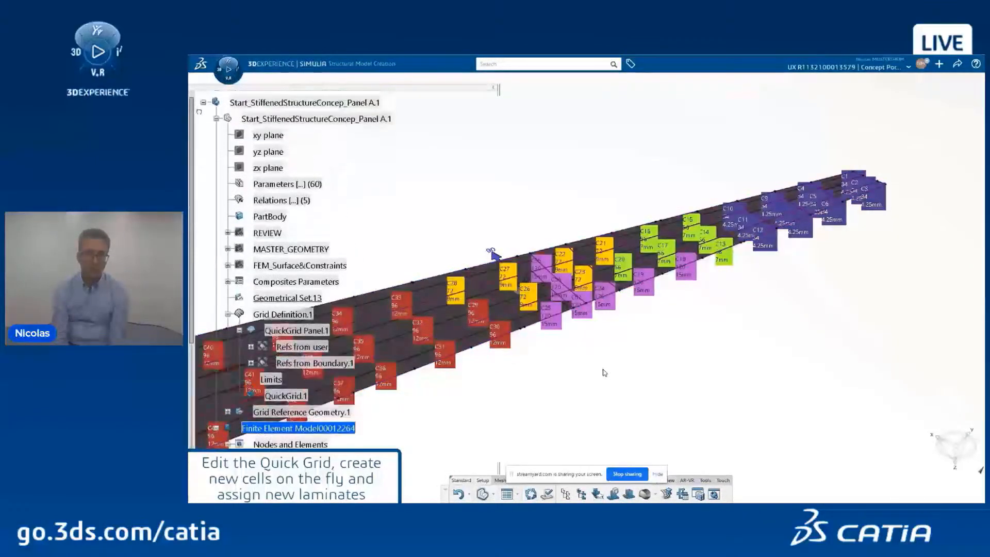
left_click(209, 119)
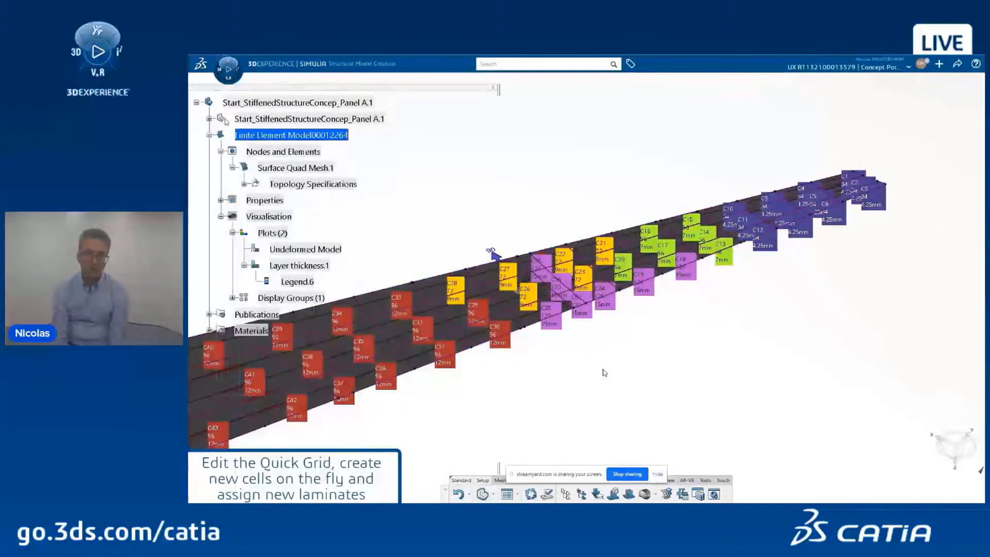
right_click(251, 120)
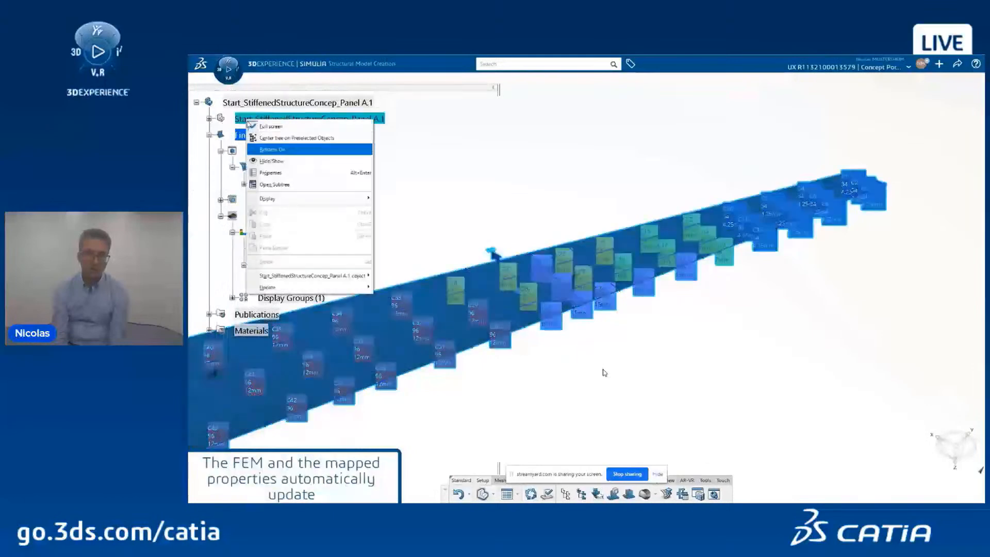
left_click(265, 163)
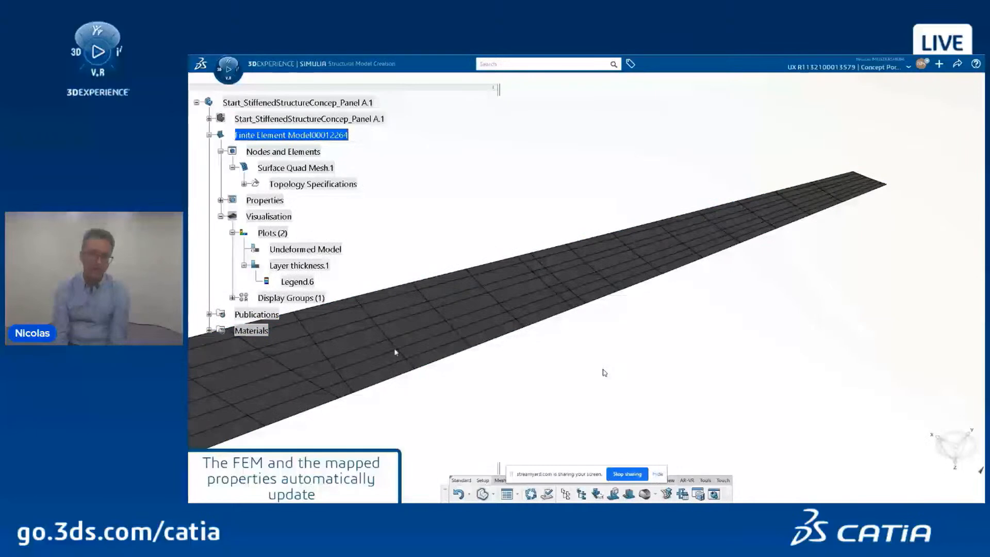
left_click(494, 495)
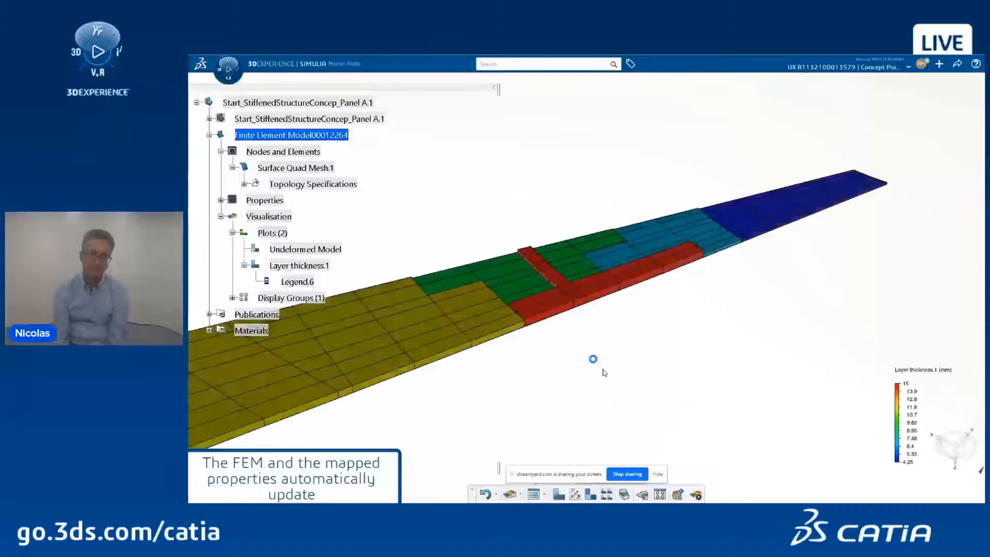
middle_click_drag(548, 371, 643, 355)
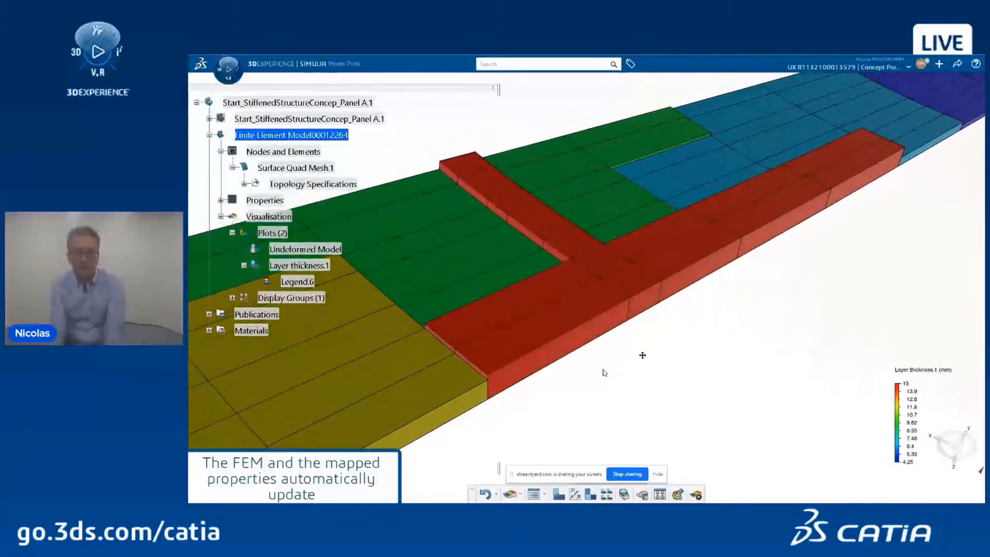
Step: Return to the panel part, hide its geometry and the finite element mesh, and exit full screen
double_click(372, 120)
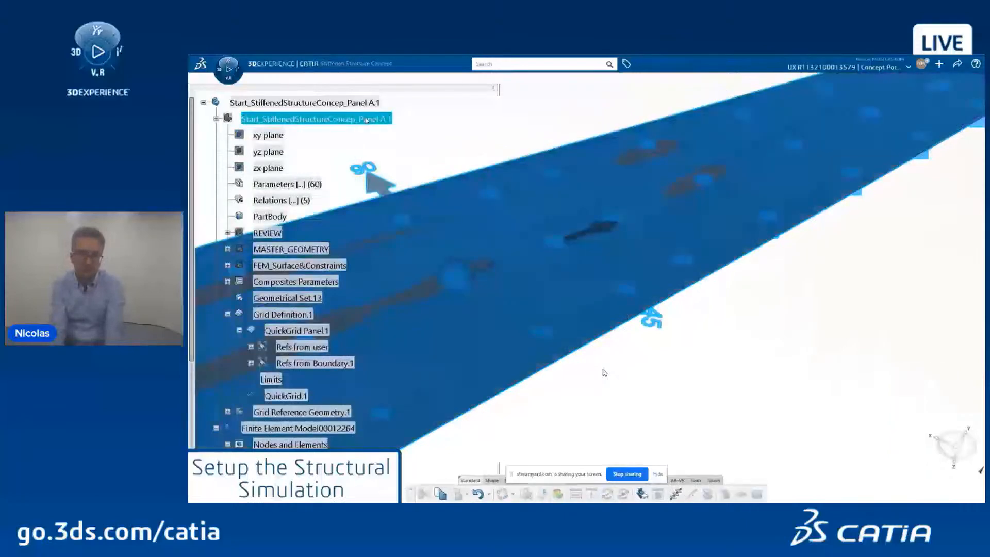
right_click(366, 120)
left_click(390, 160)
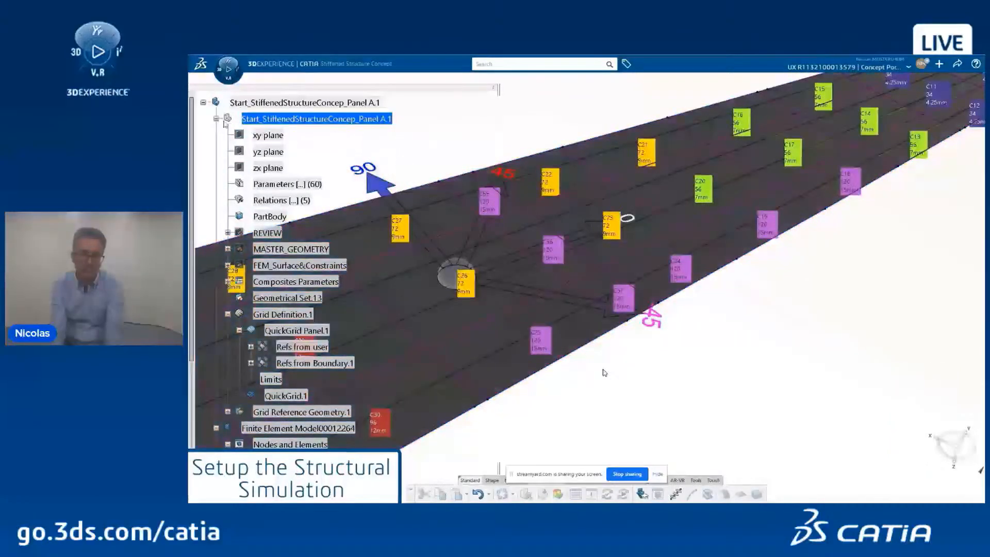
left_click(216, 119)
right_click(254, 136)
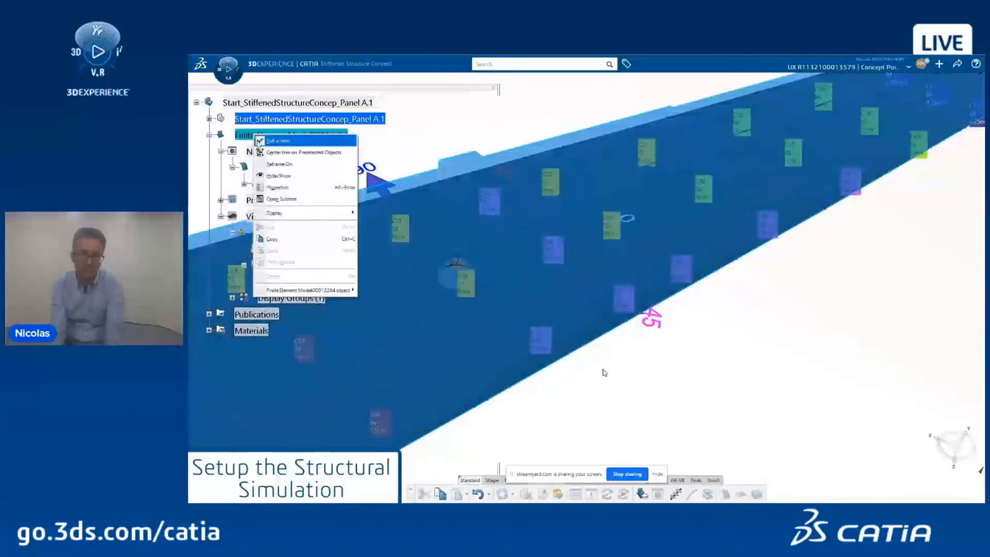
left_click(278, 177)
left_click(209, 134)
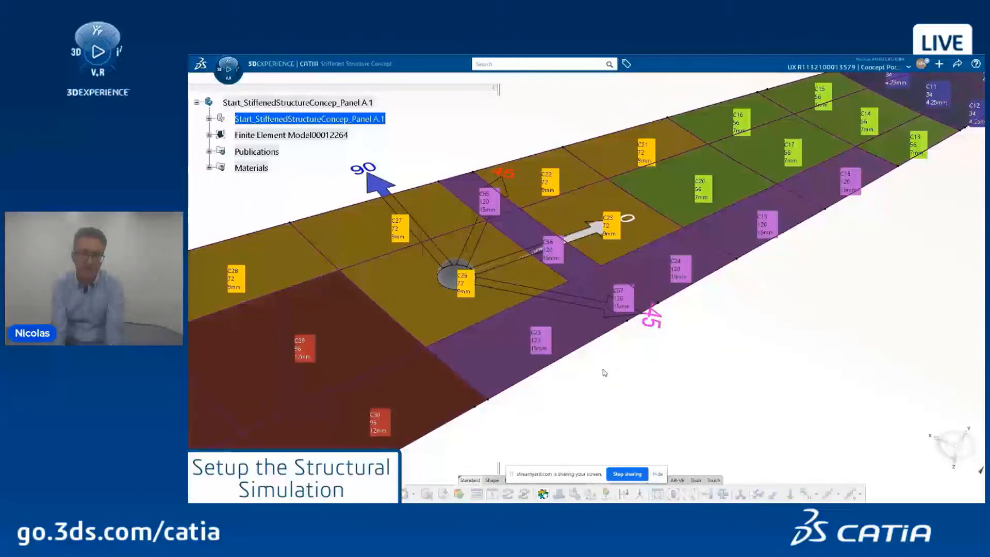
key("F11")
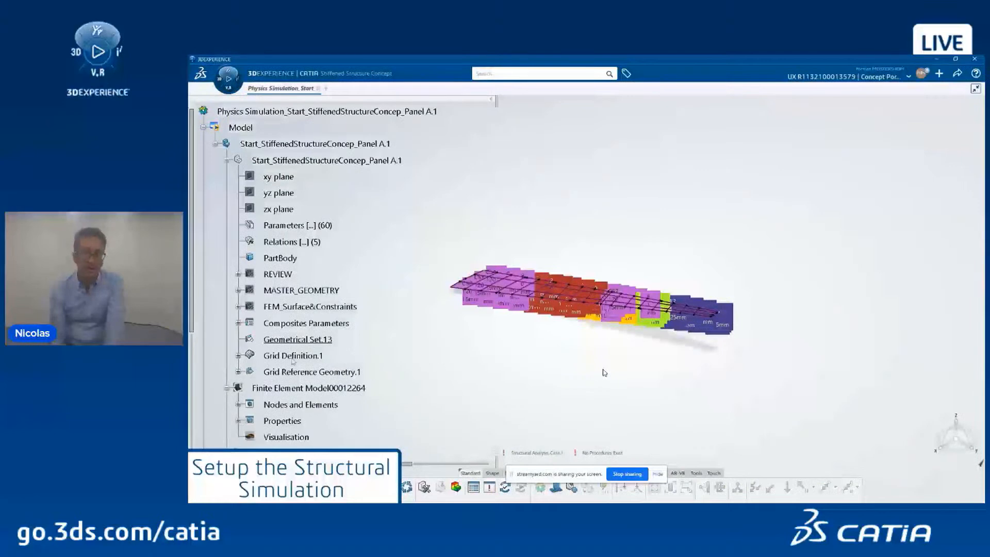
Step: Hide the cell labels of QuickGrid.1 and zoom in on the colour-coded wing panel
left_click(238, 355)
left_click(310, 388)
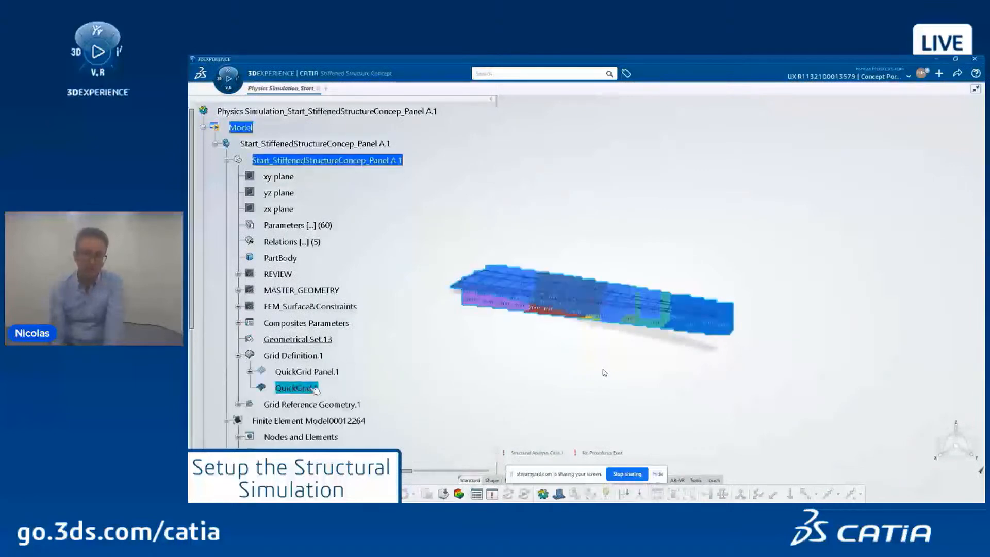
double_click(313, 389)
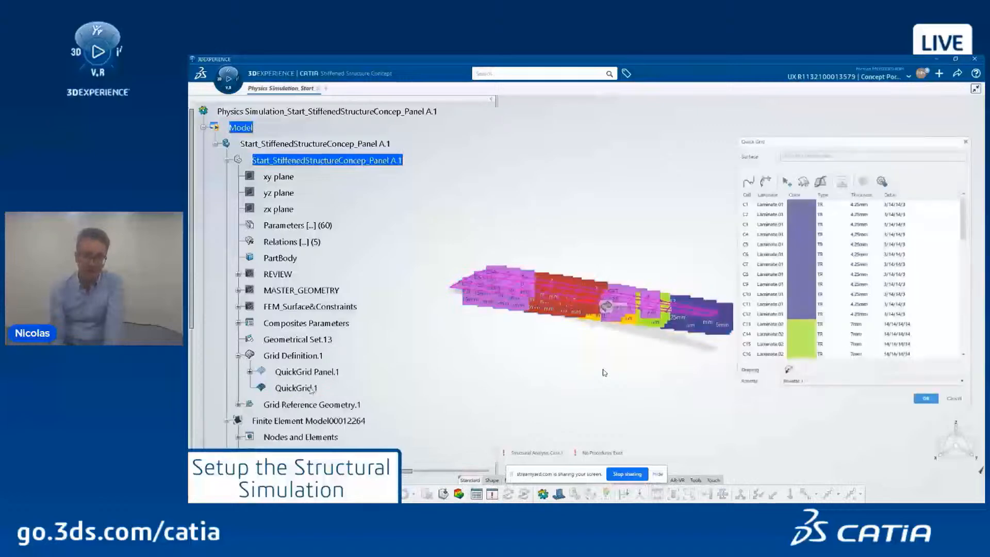
left_click(881, 181)
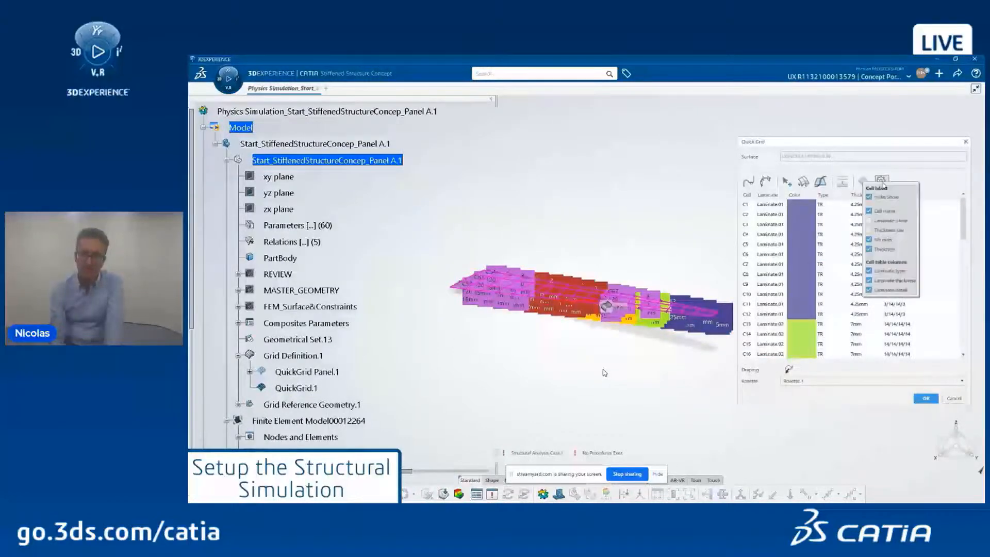
left_click(882, 198)
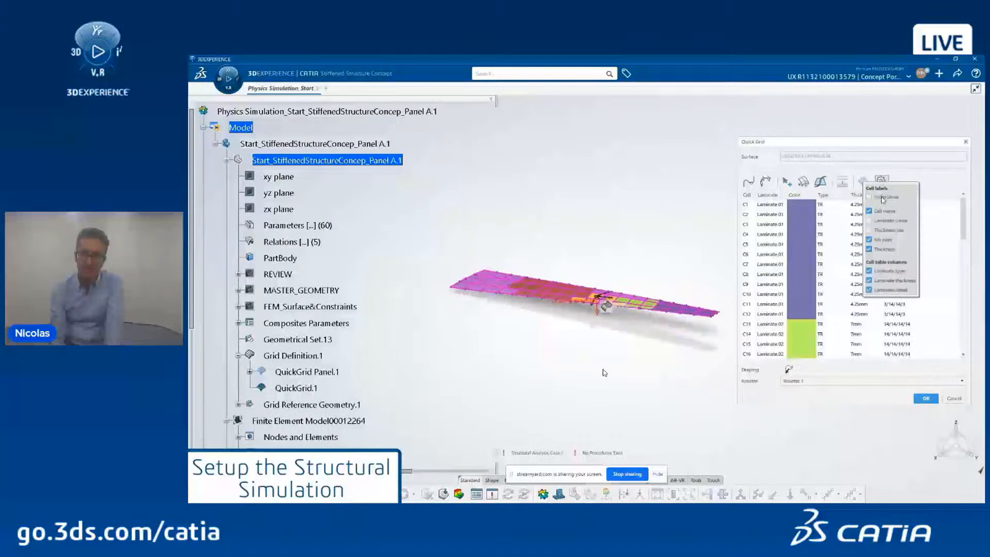
left_click(927, 399)
middle_click_drag(533, 350, 608, 356)
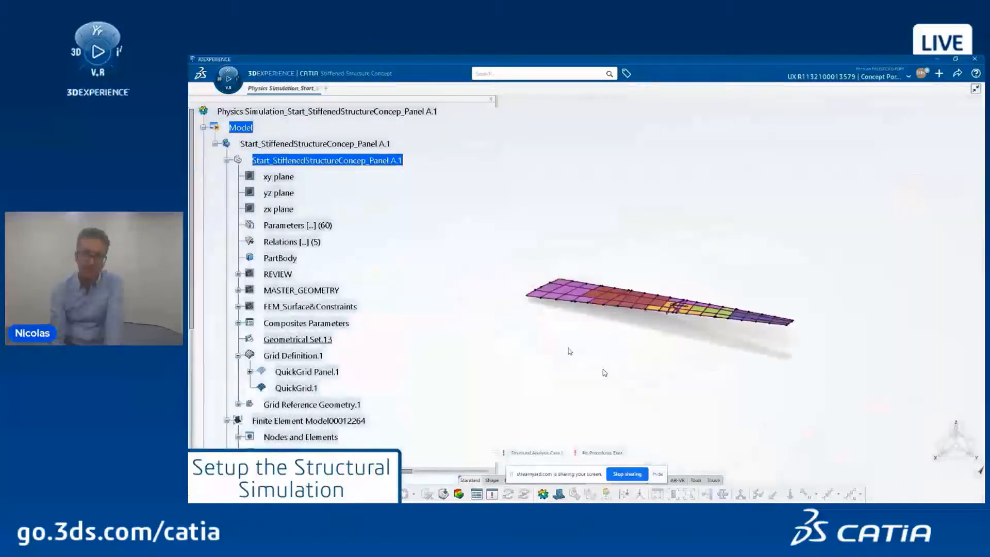
scroll(568, 350, "up", 5)
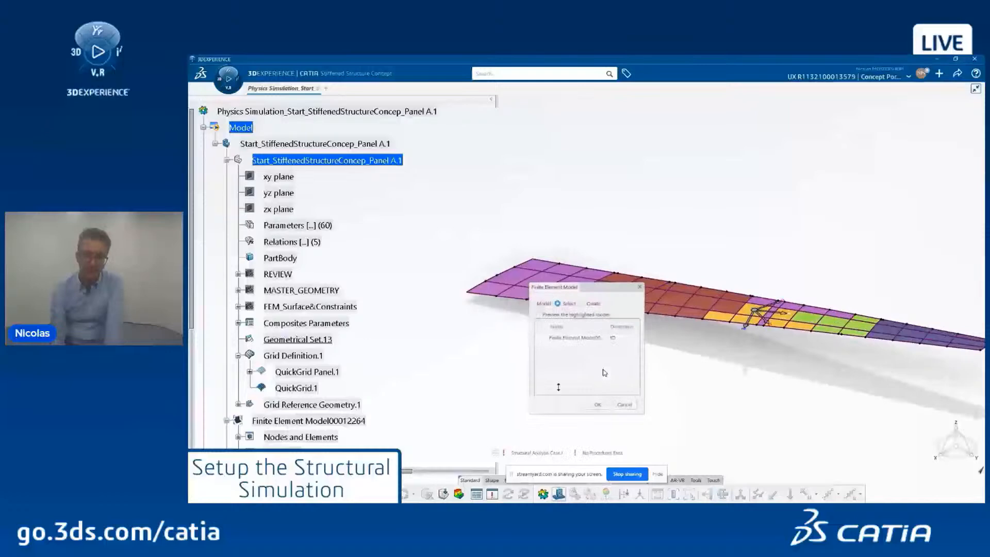
Step: Use the existing finite element model, create a static perturbation step, and collapse the tree branches
left_click(558, 337)
left_click(597, 404)
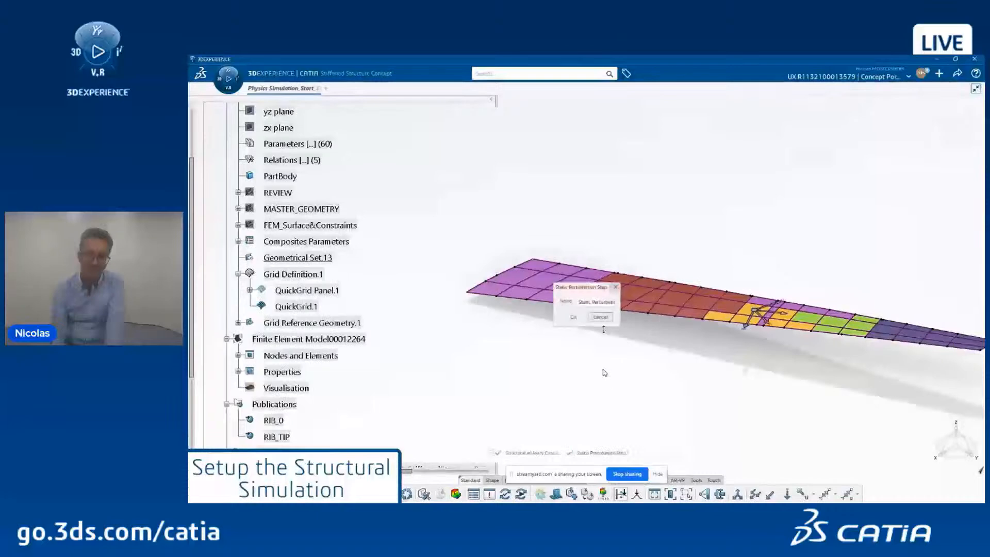
left_click(573, 316)
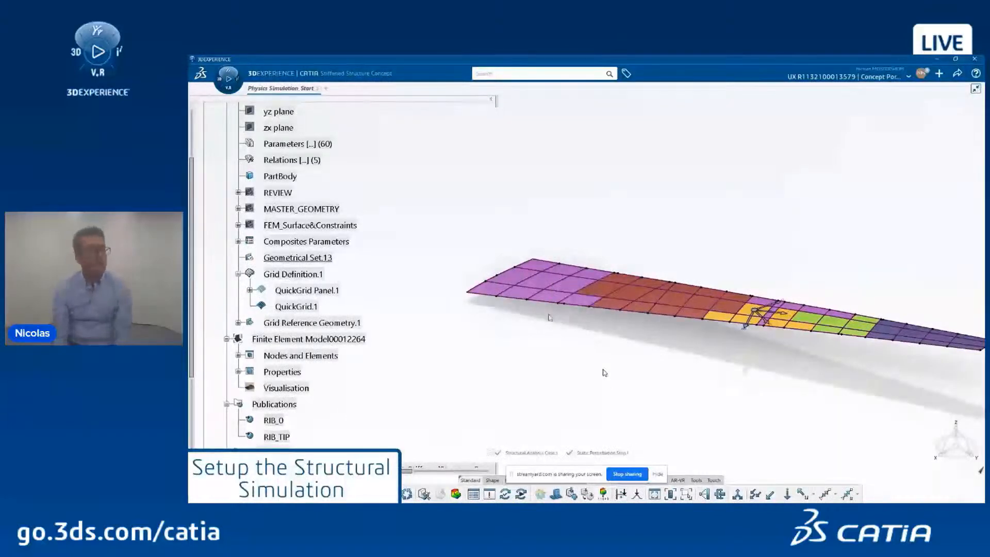
left_click(238, 273)
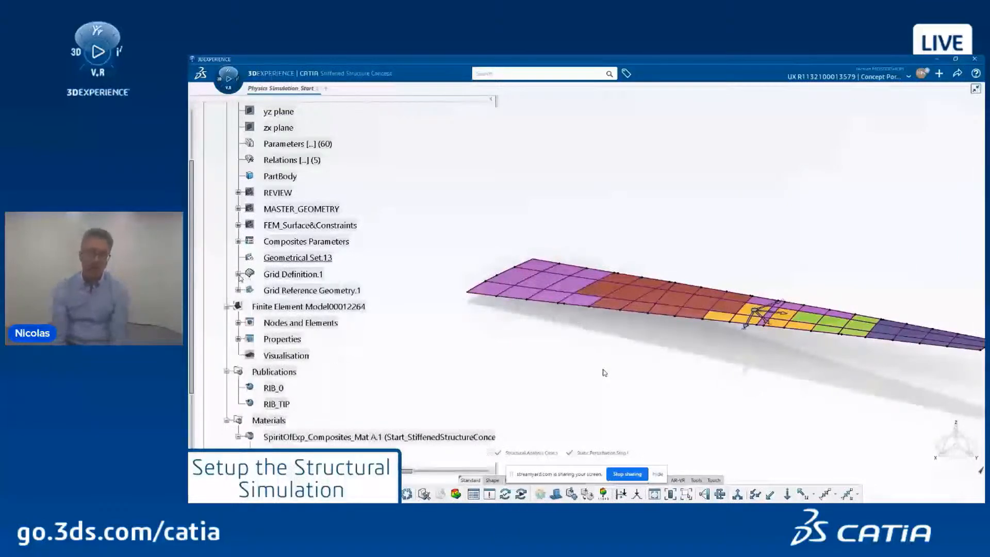
left_click(227, 306)
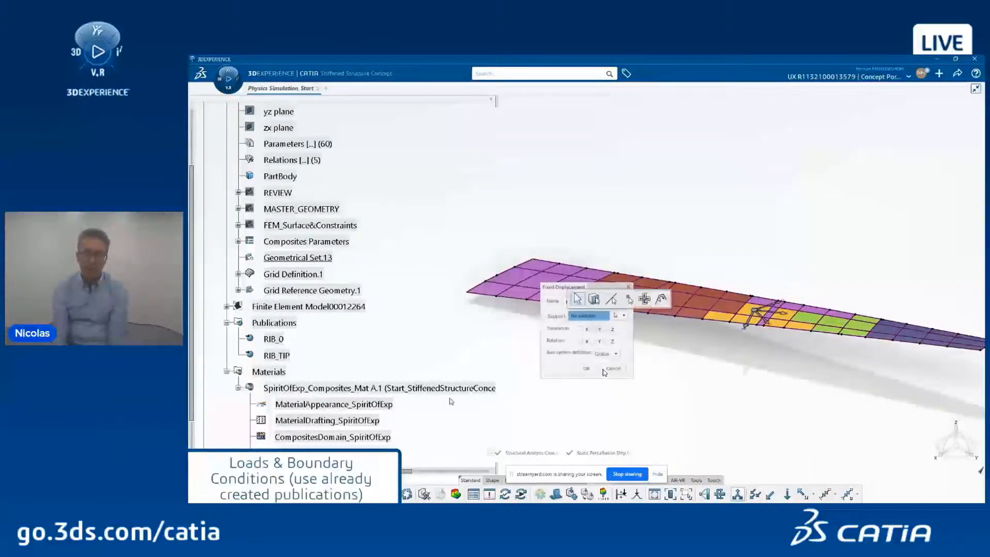
Step: Fix RIB_0 in all three translations and all three rotations
left_click(274, 339)
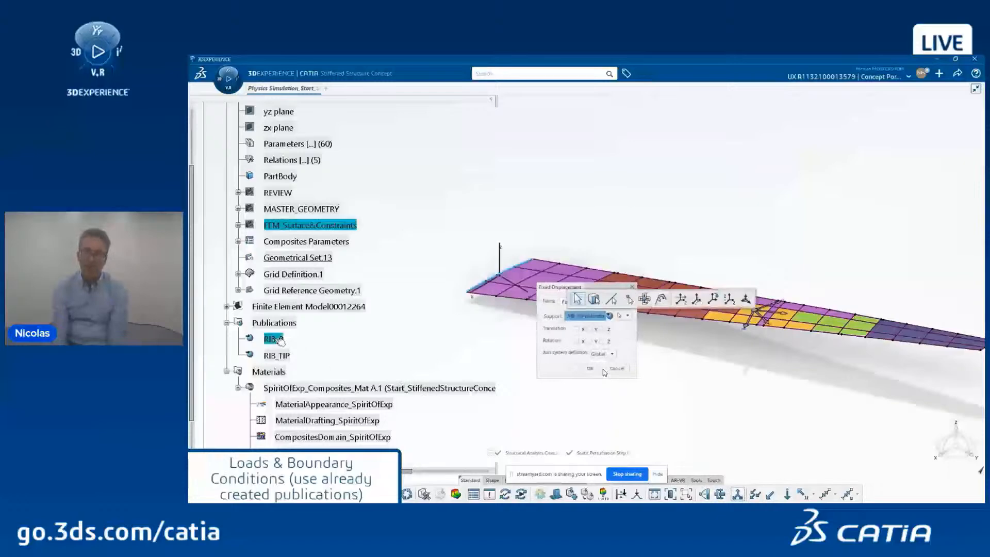
left_click(575, 329)
left_click(588, 329)
left_click(601, 329)
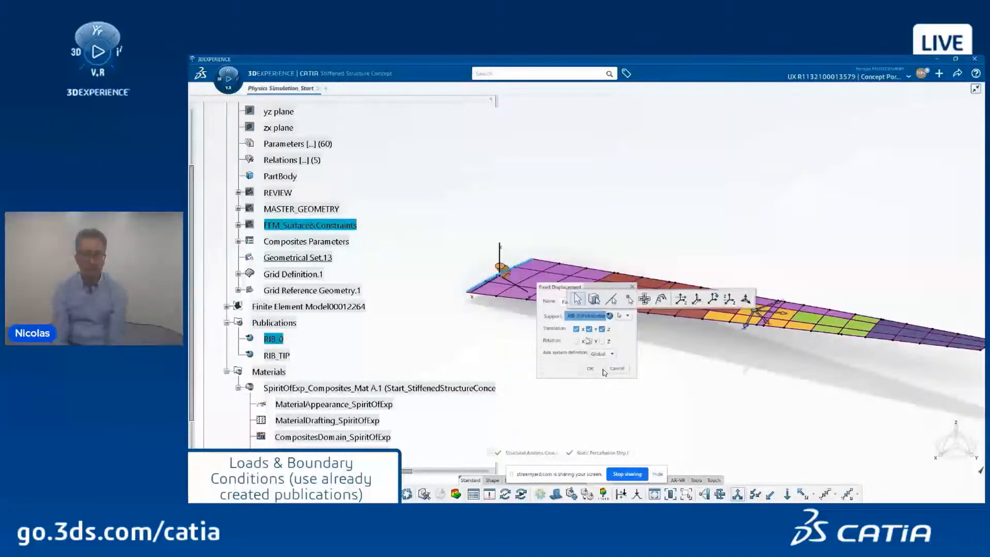
left_click(576, 341)
left_click(589, 341)
left_click(602, 341)
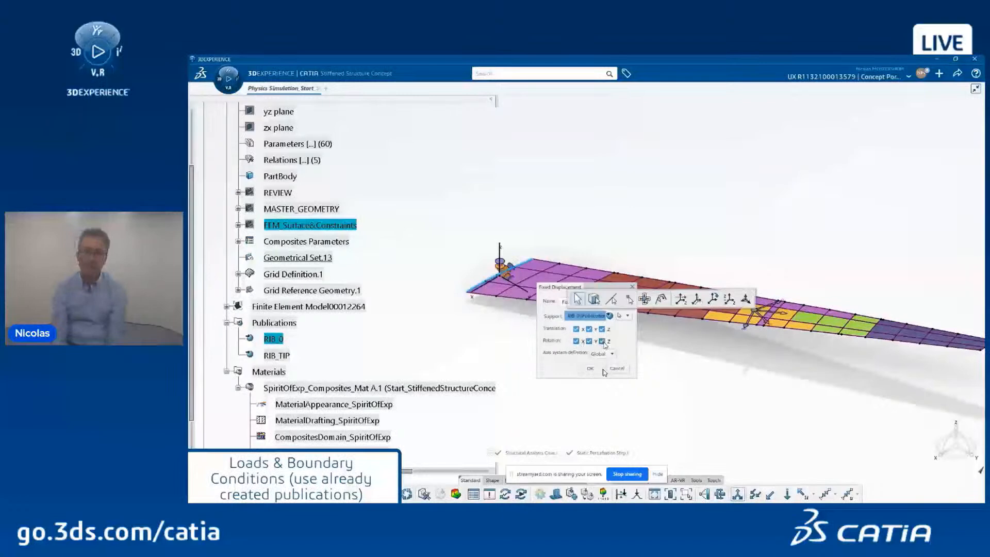
left_click(591, 368)
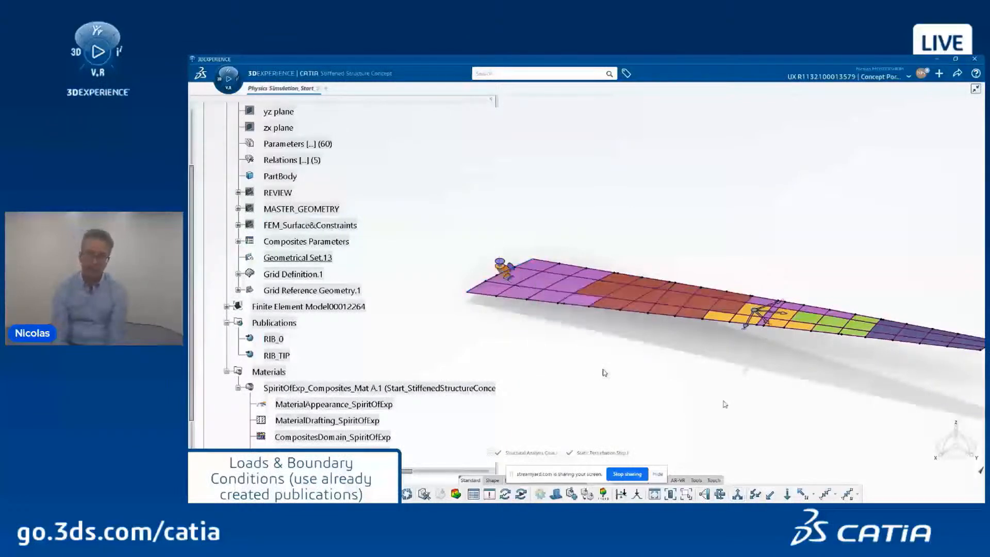
Step: Apply a 400mm translation at RIB_TIP
left_click(802, 494)
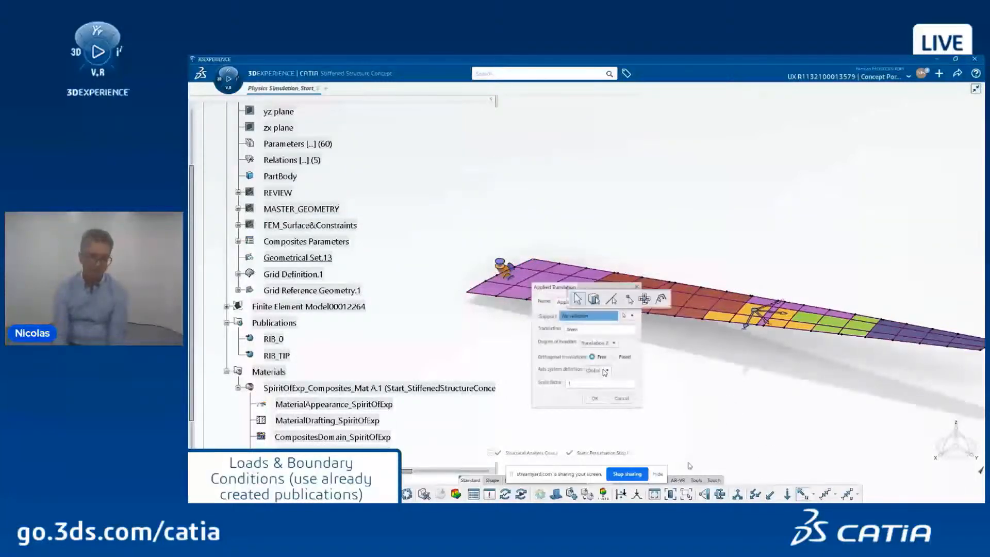
left_click(277, 355)
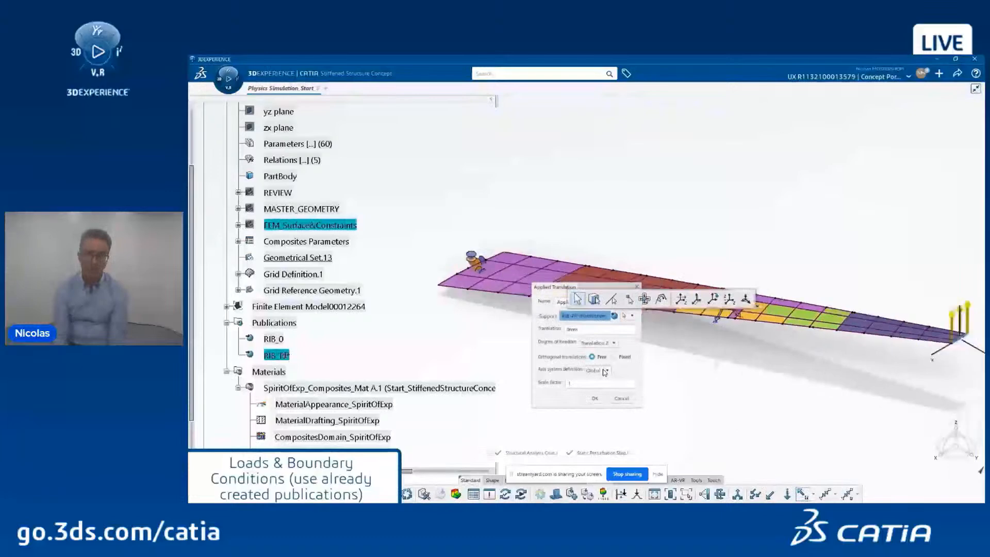
left_click(573, 329)
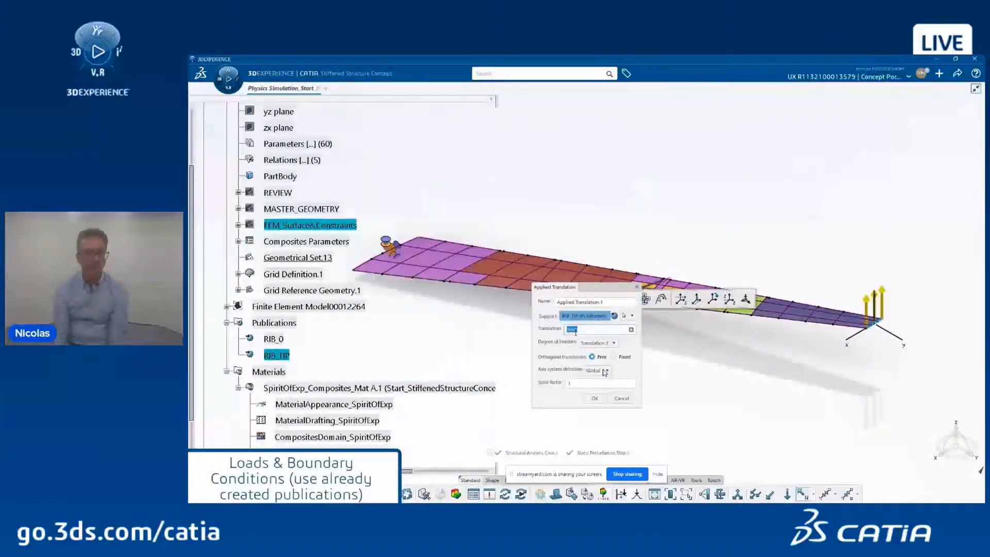
type("400")
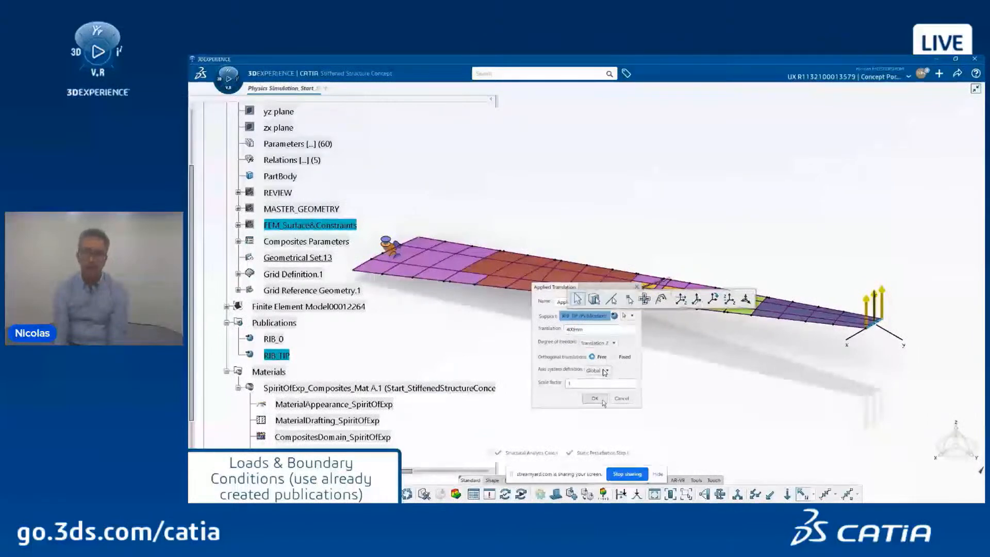
left_click(600, 400)
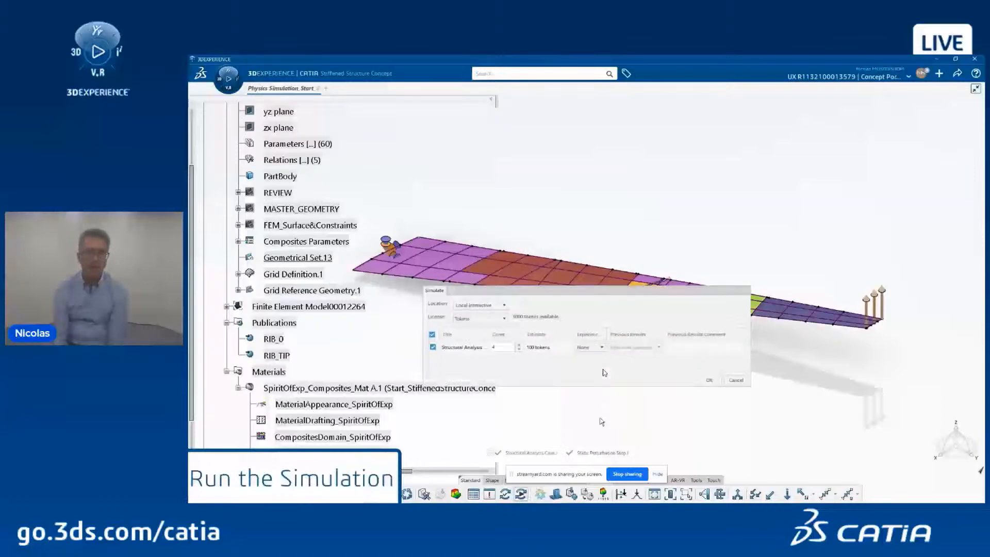
Step: Run the simulation on the Embedded license and close the status report once complete
left_click(493, 319)
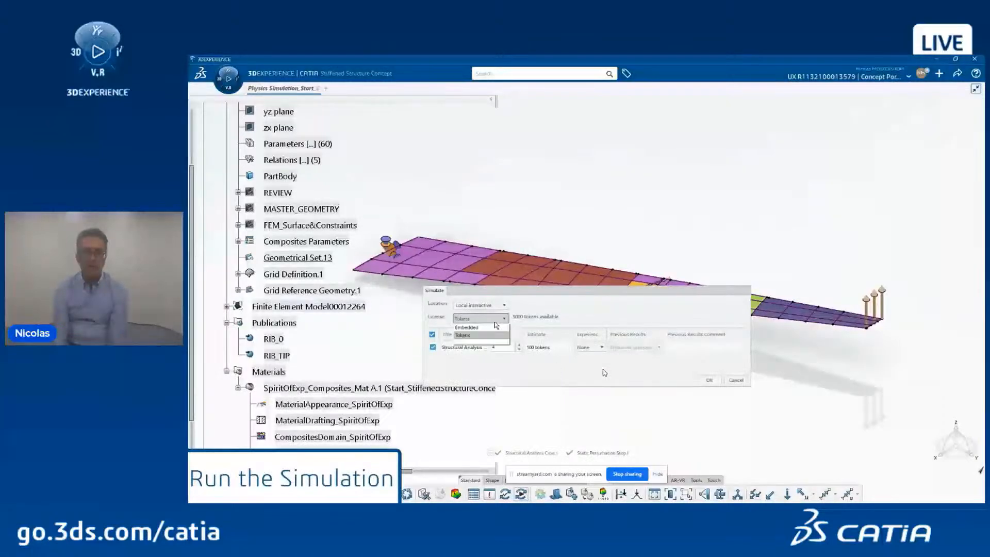
left_click(493, 332)
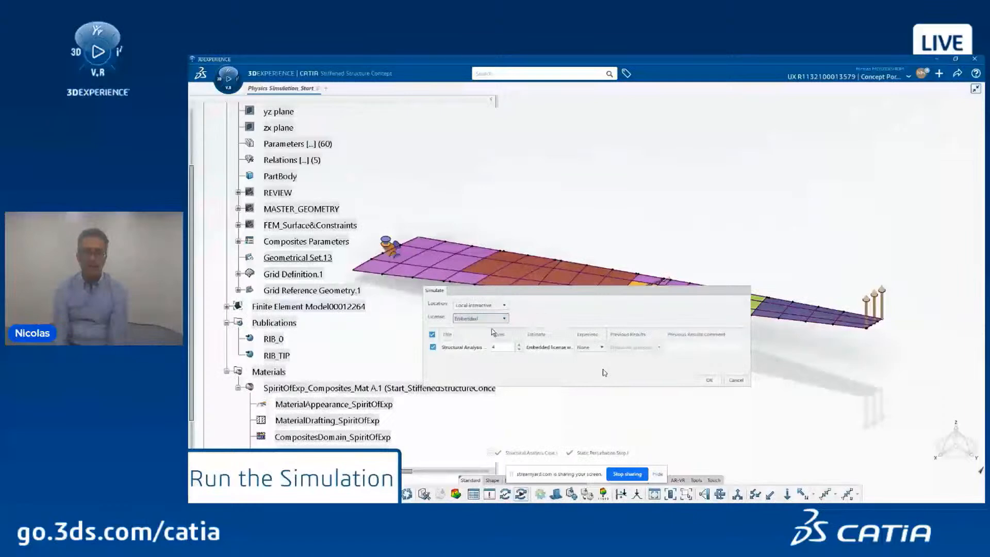
left_click_drag(569, 330, 608, 330)
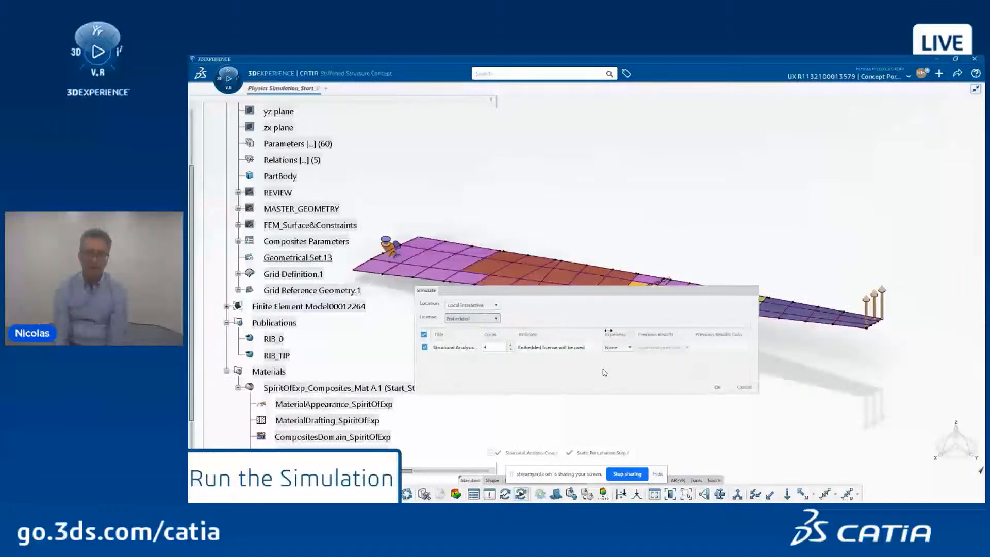
left_click(716, 387)
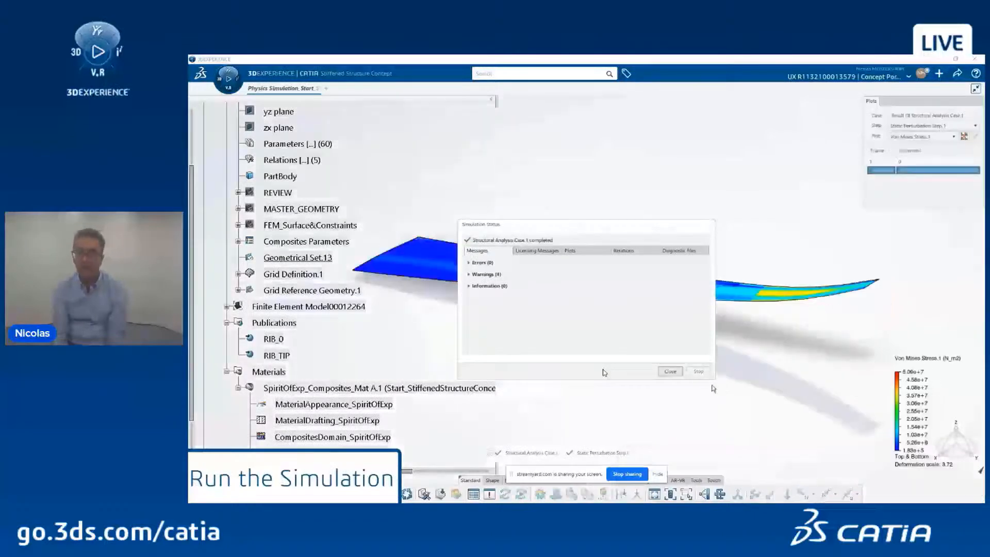
left_click(667, 371)
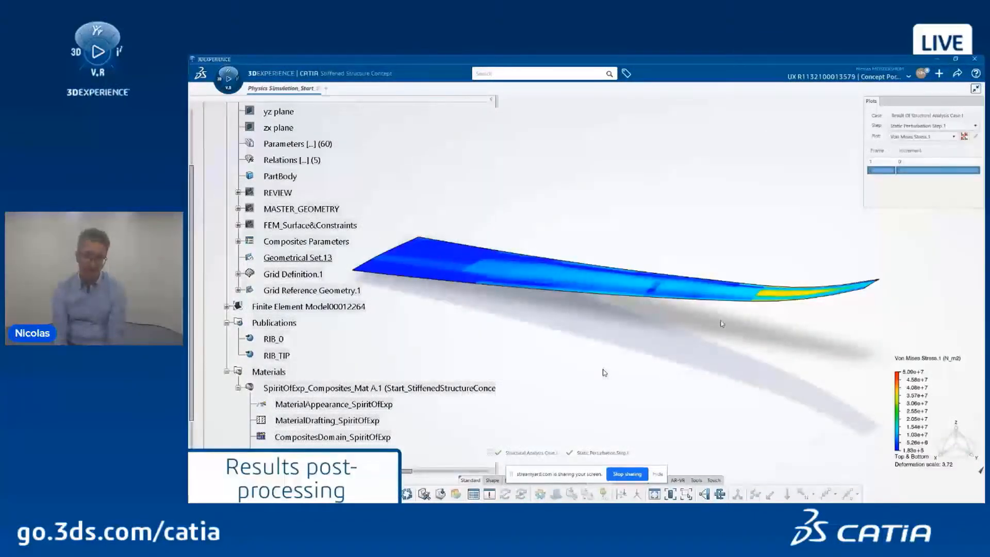
Step: Show the Displacement.1 plot and orbit the wing to see the roughly 401 mm tip deflection
left_click(917, 137)
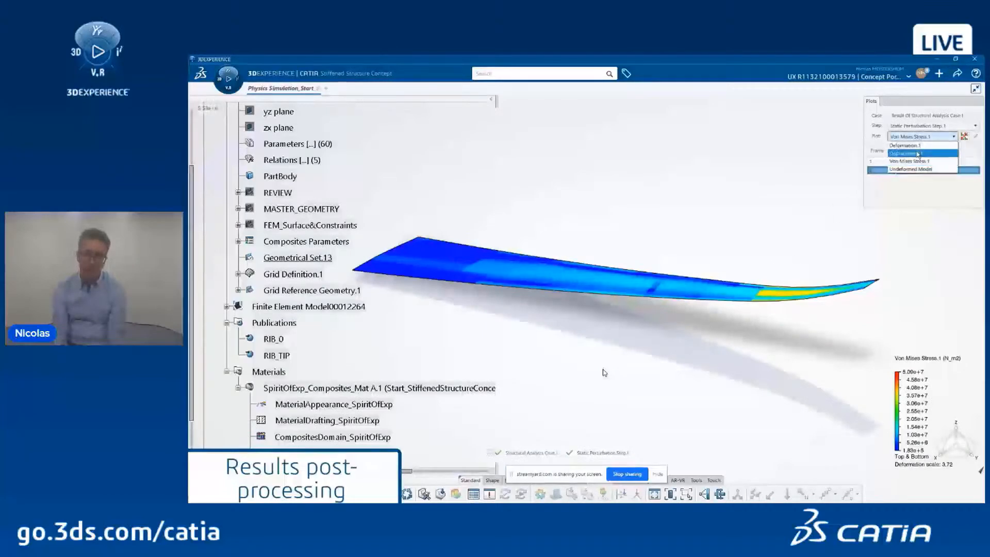
left_click(918, 154)
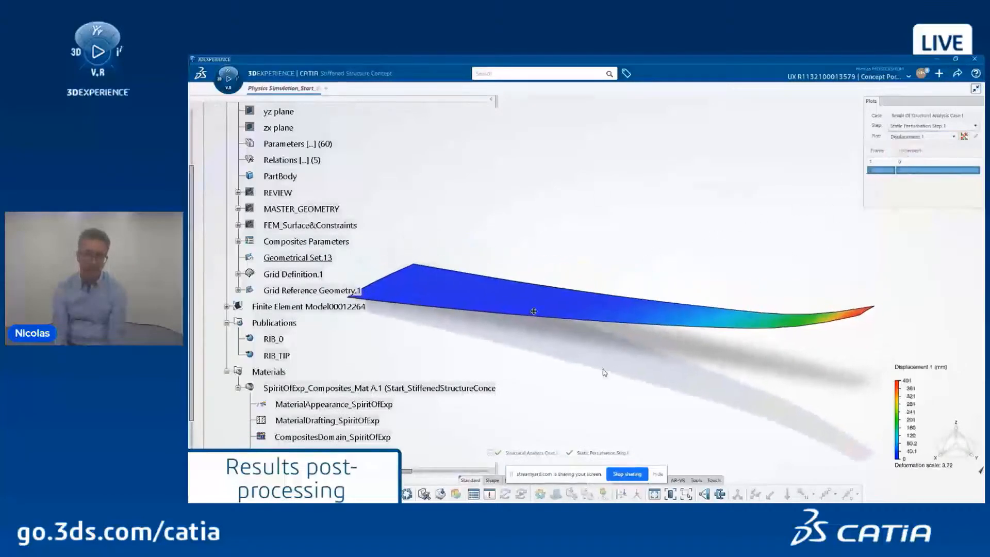
middle_click_drag(534, 311, 702, 287)
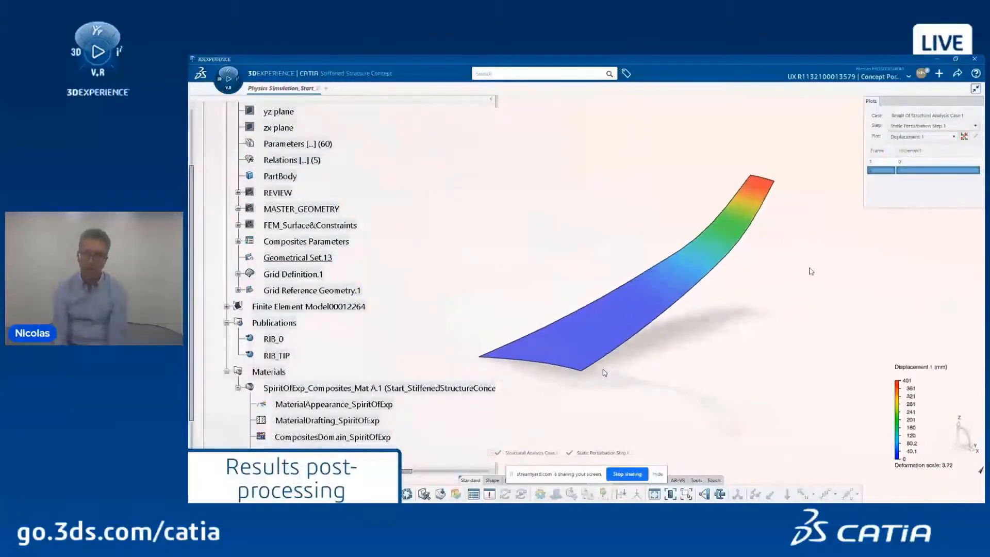
left_click(625, 483)
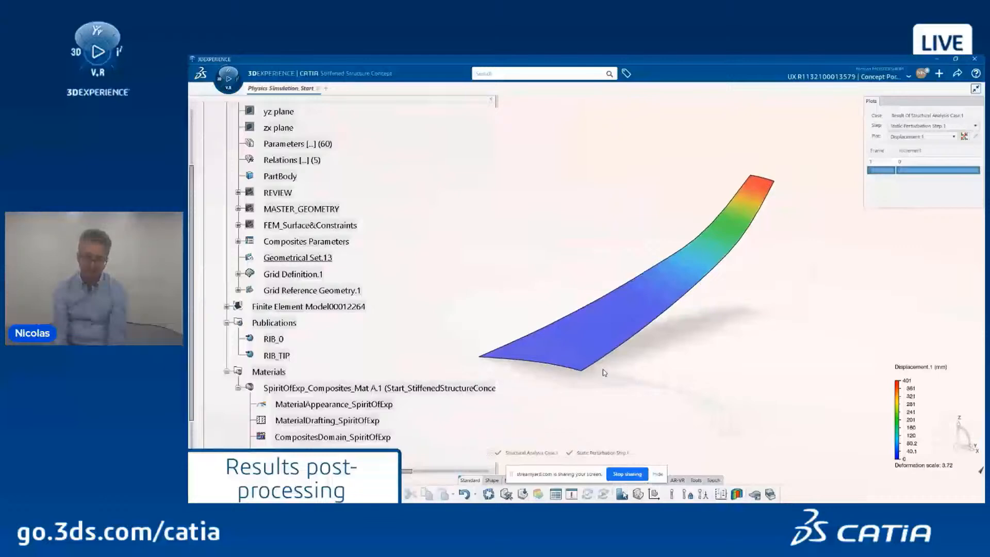
Step: Create a contour plot of Maximum Principal stress on the Overall ply
left_click(622, 495)
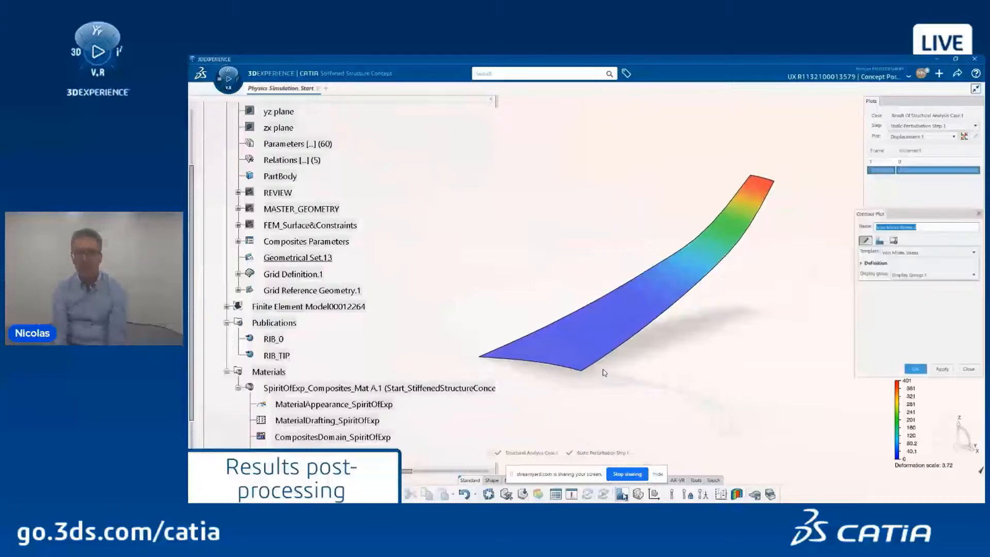
left_click(880, 264)
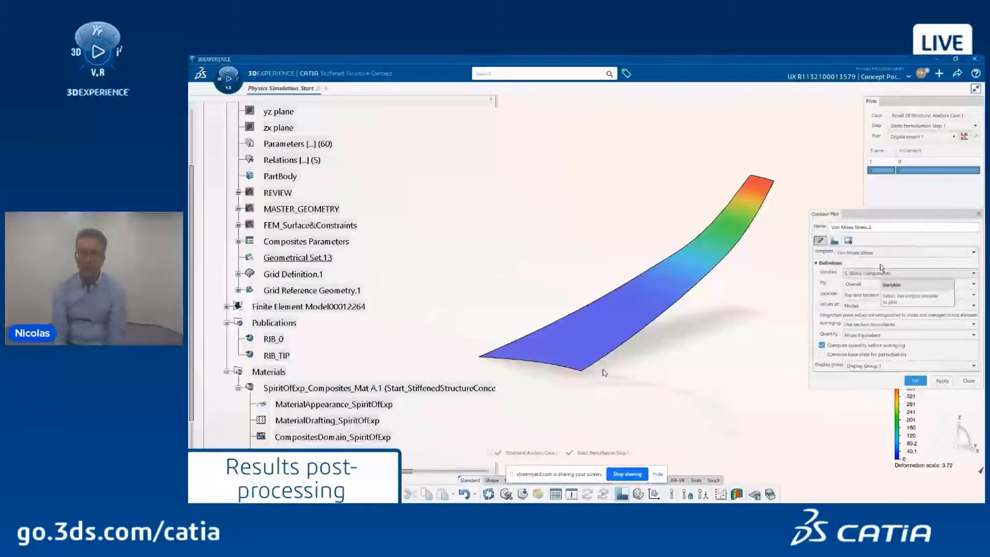
left_click(872, 284)
left_click(871, 285)
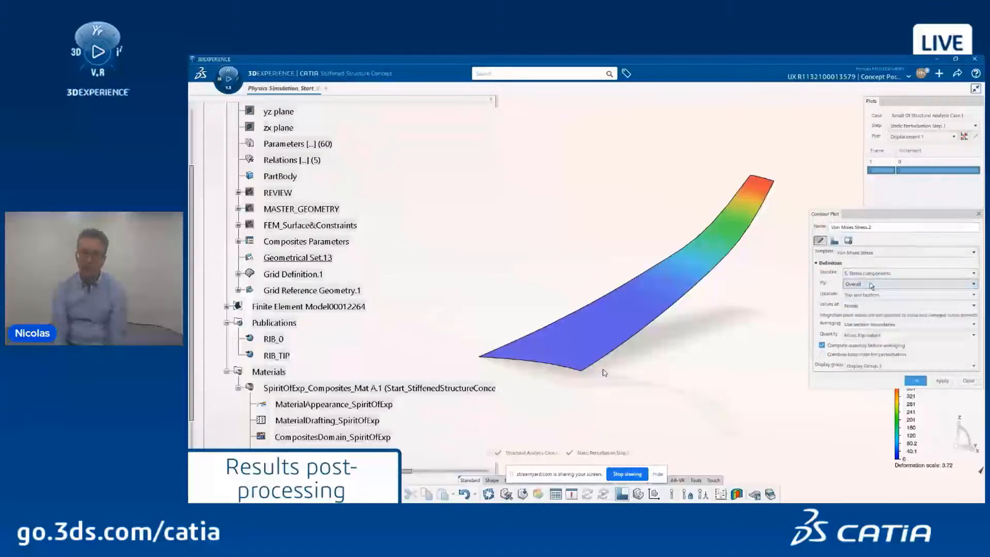
left_click(871, 335)
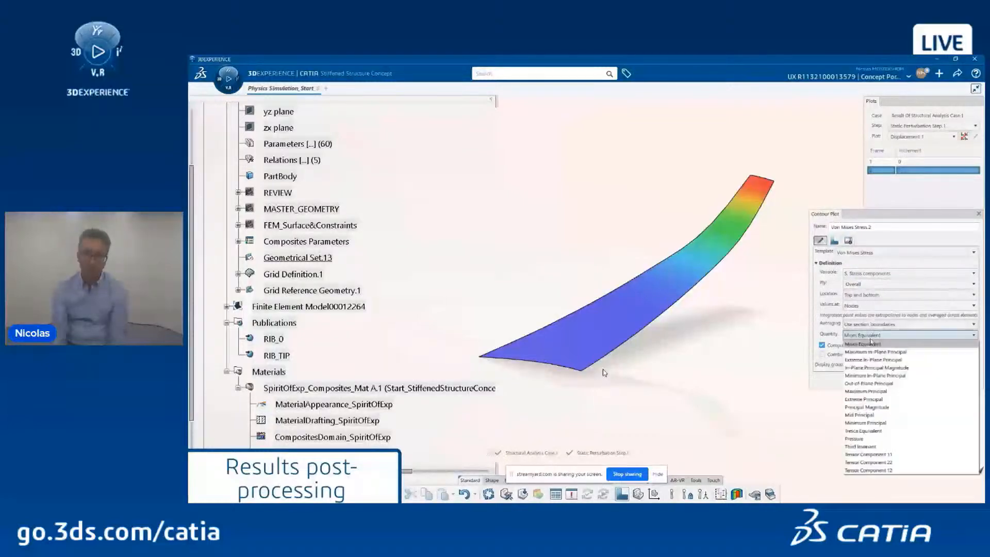
left_click(882, 392)
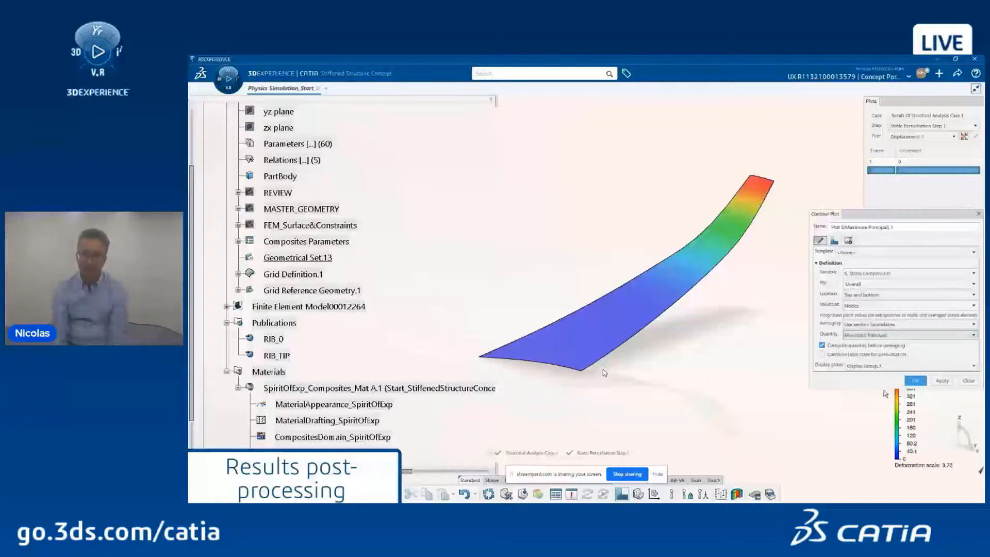
left_click(915, 381)
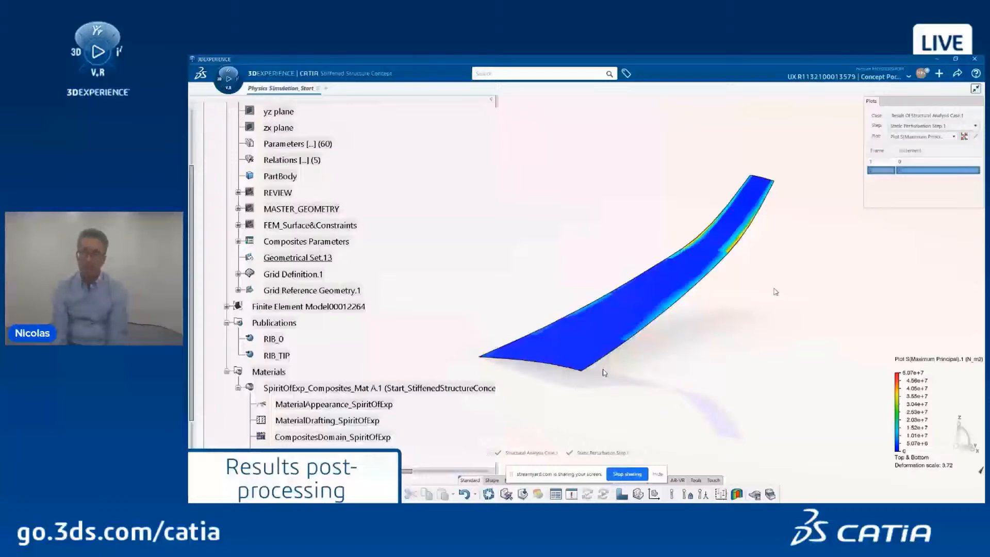
Step: Browse the result variables of a second contour plot, then discard it unchanged
left_click(622, 494)
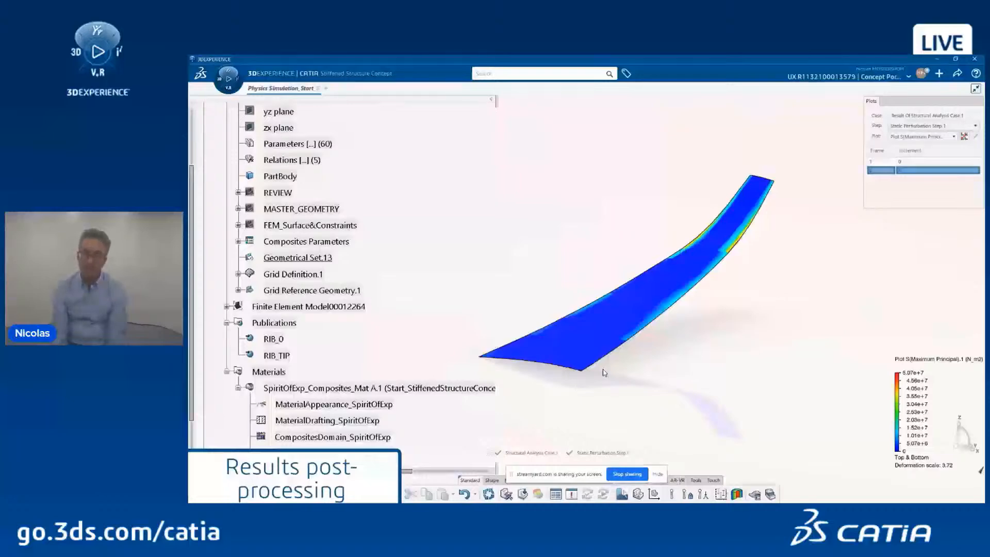
left_click(858, 277)
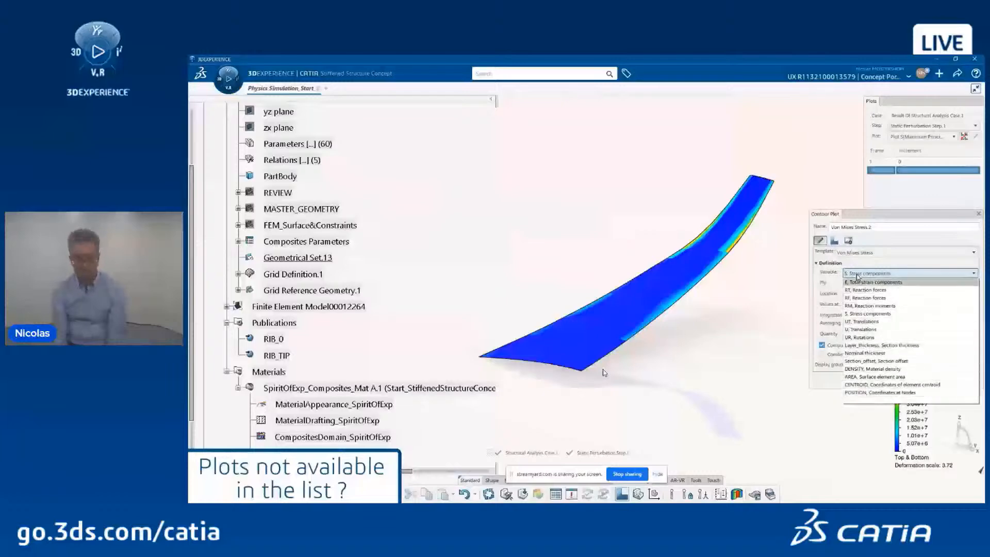
left_click(859, 277)
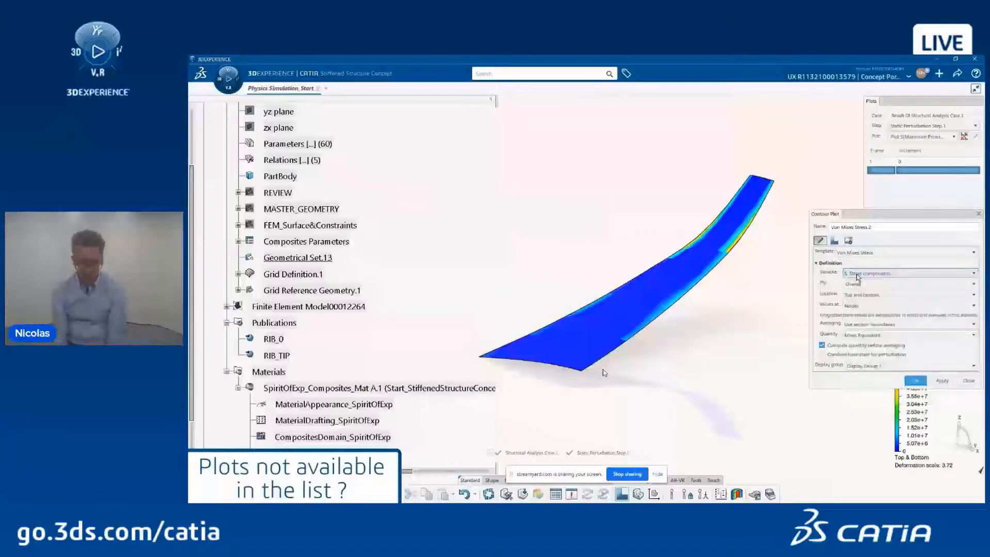
left_click(968, 381)
Step: Collapse Publications and Materials, expand Structural Analysis Case.1 > Output Requests, and open Output.1 for editing
left_click(226, 323)
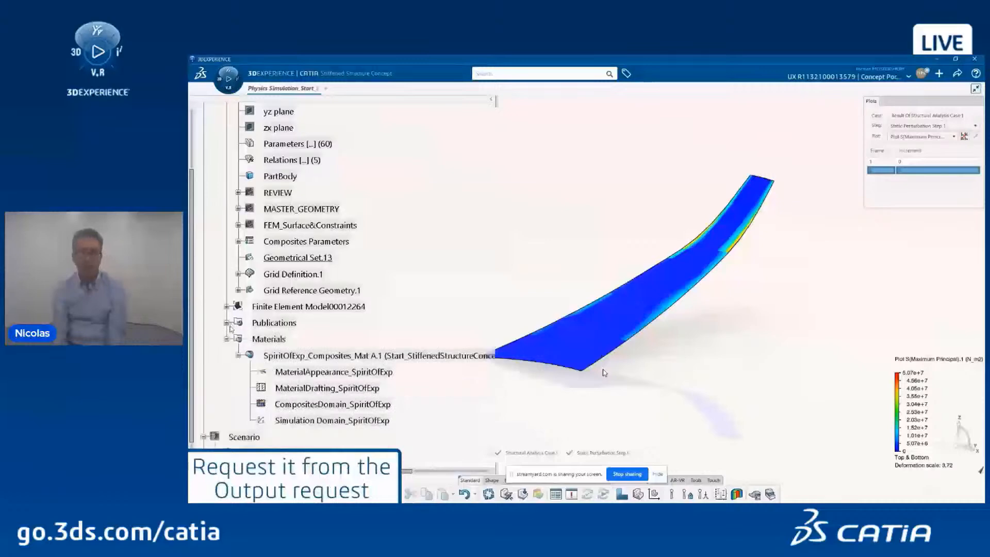
left_click(227, 339)
scroll(225, 336, "down", 2)
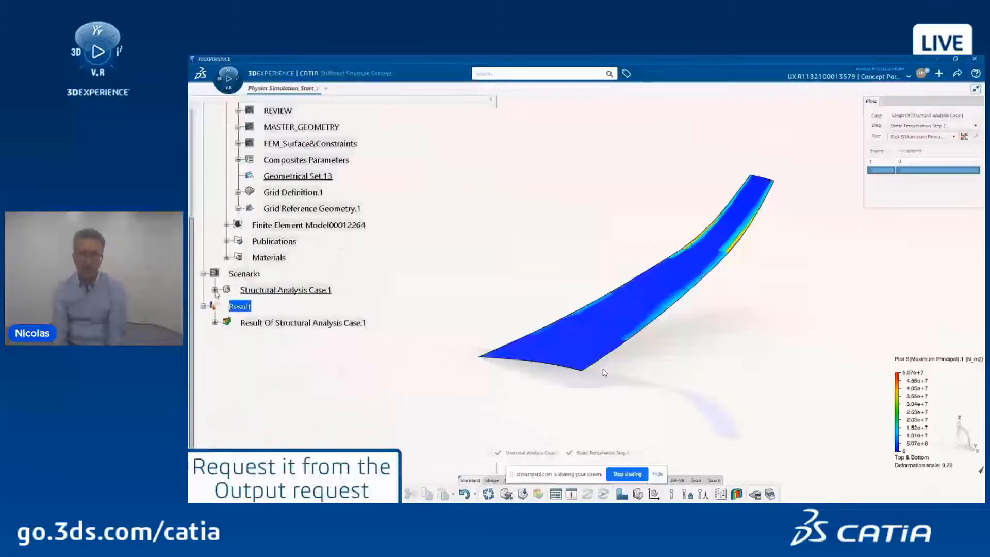
left_click(215, 291)
left_click(226, 355)
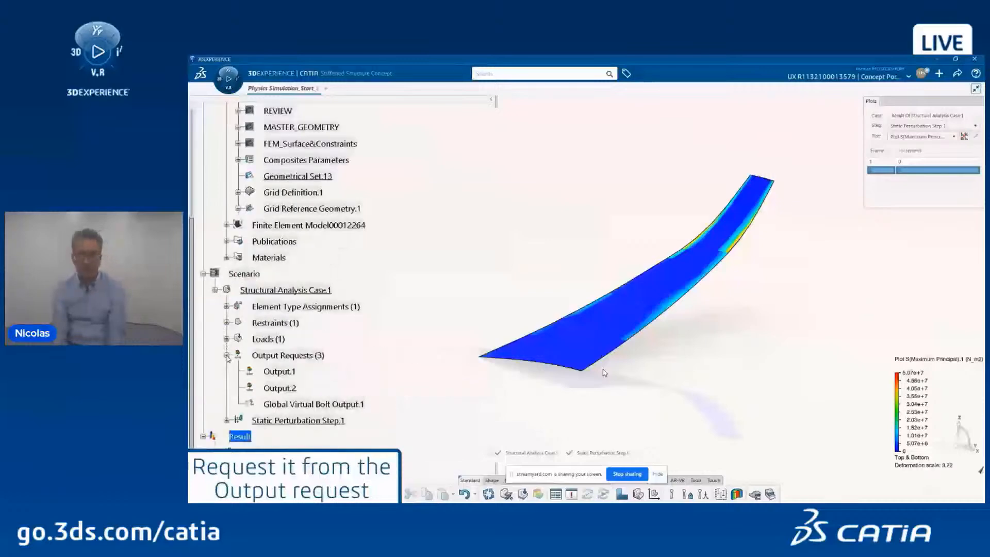
scroll(227, 355, "down", 1)
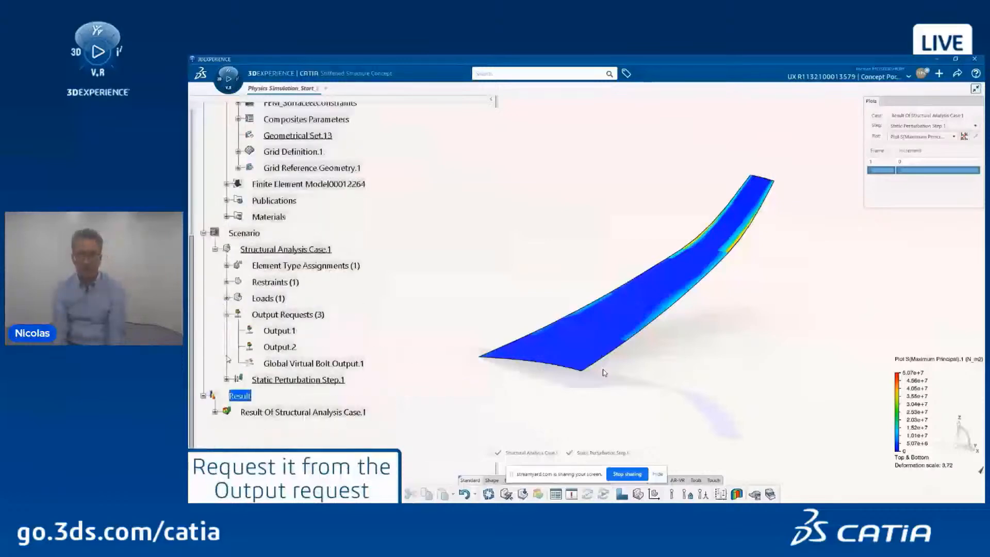
double_click(288, 332)
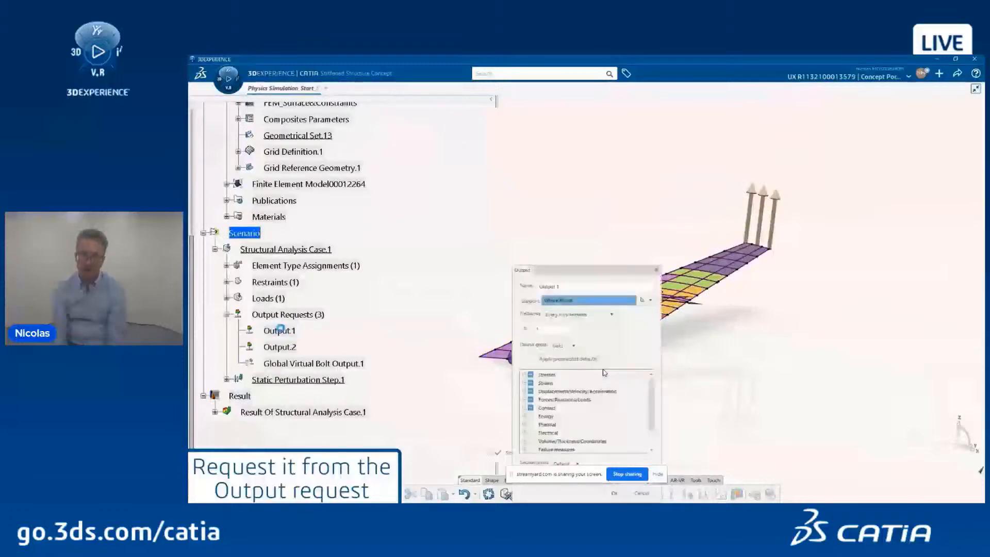
Step: Add the TSAIH failure measure with Section points set to All, and confirm Output.1
left_click_drag(548, 271, 536, 132)
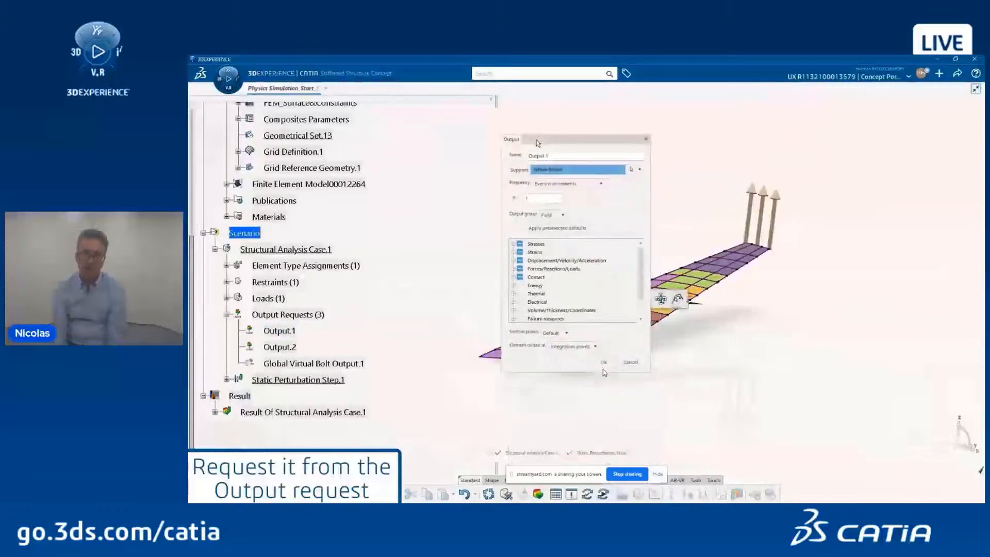
scroll(577, 289, "down", 1)
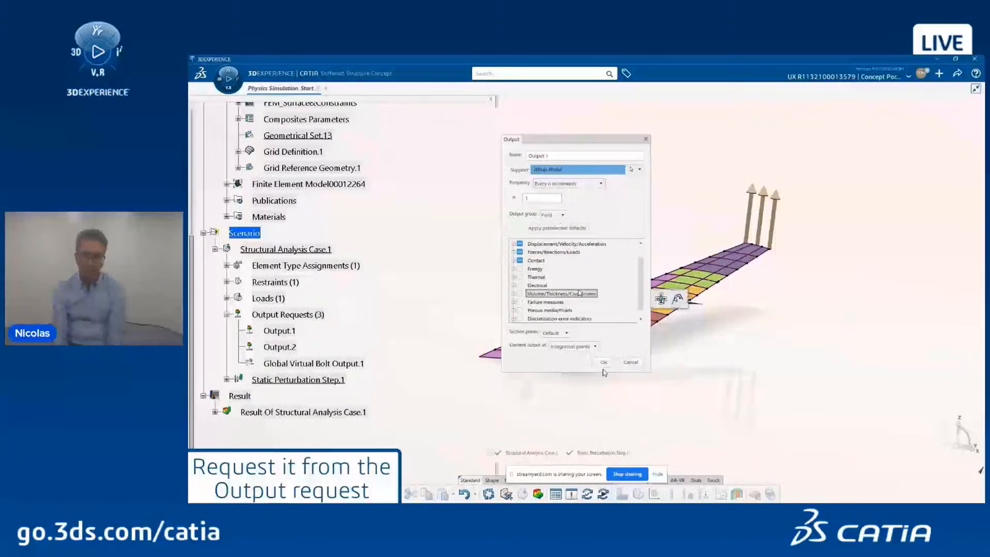
left_click(514, 303)
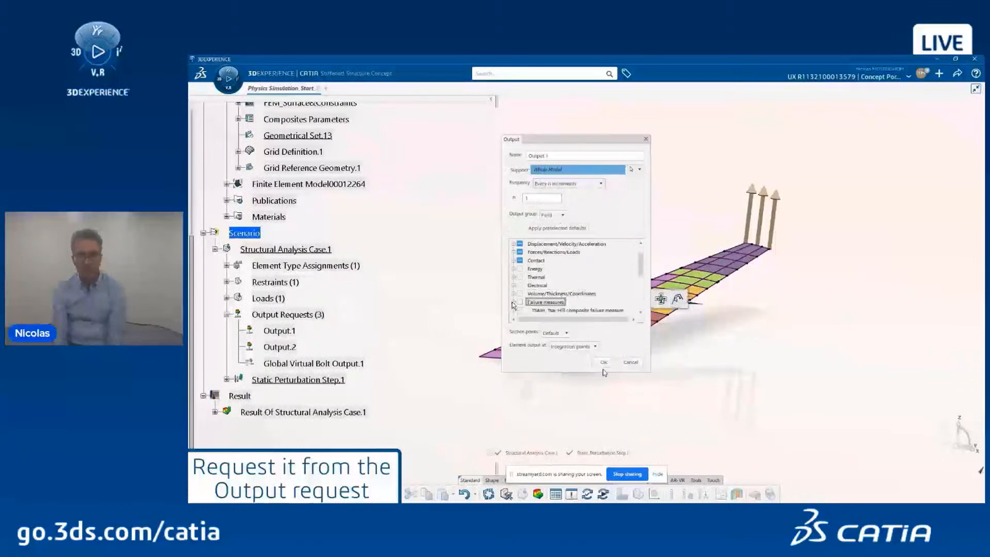
scroll(513, 304, "down", 2)
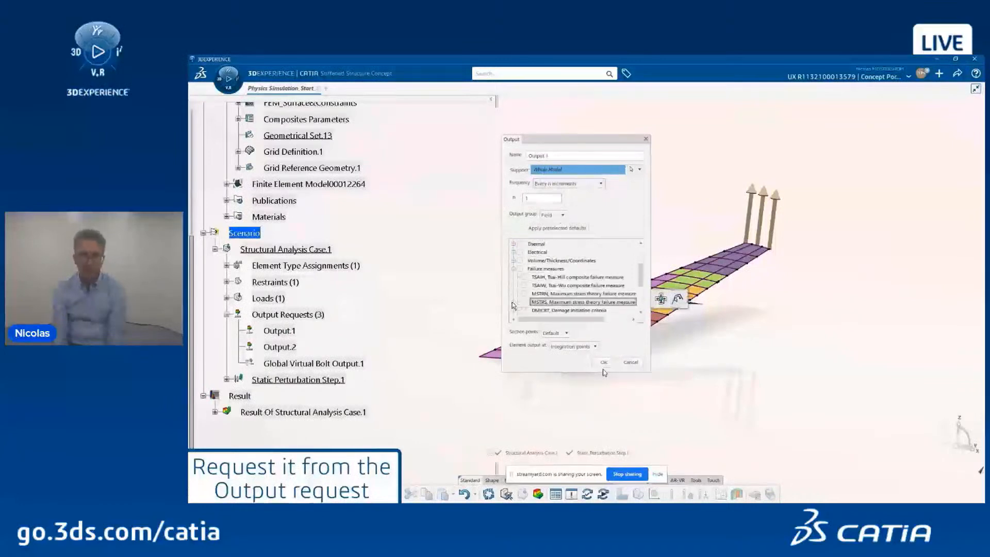
left_click(524, 277)
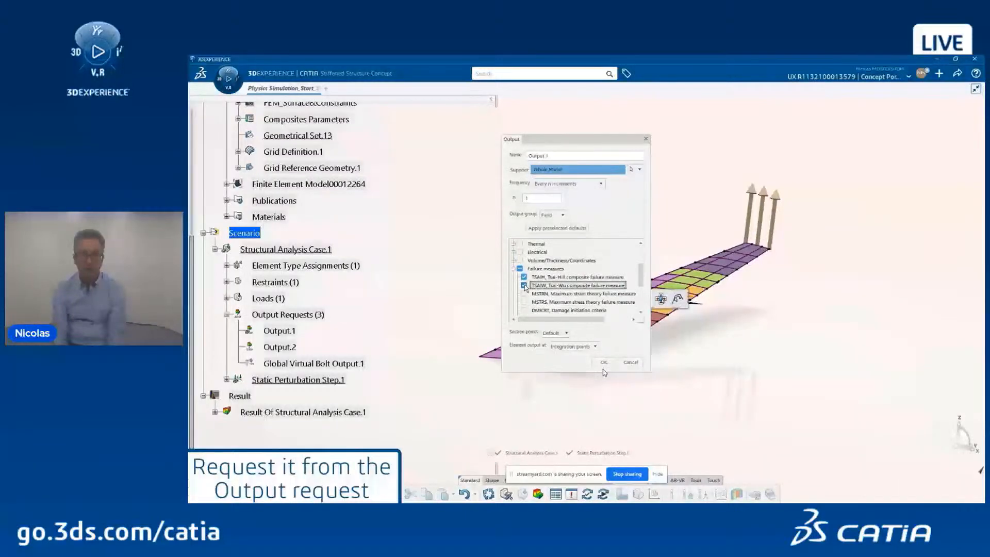
left_click(513, 269)
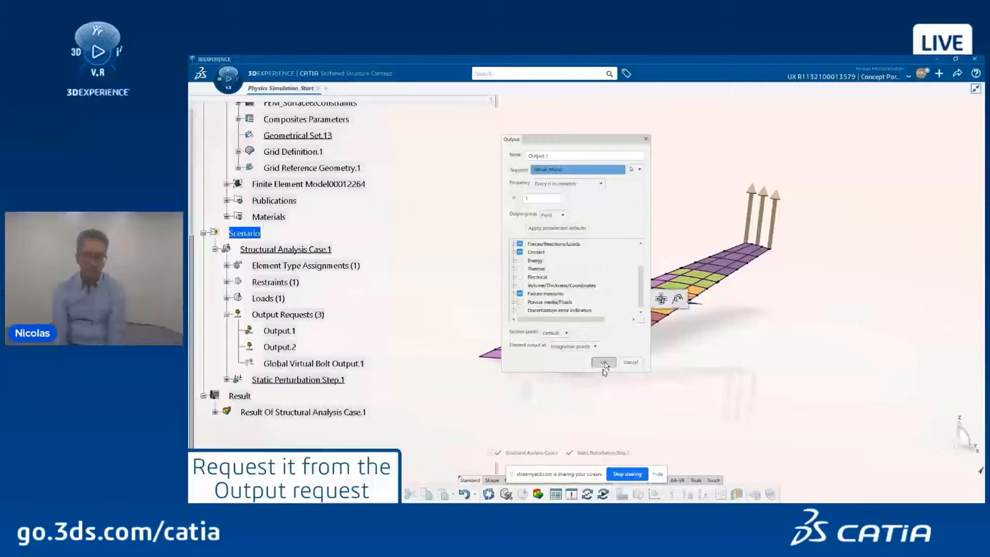
left_click(559, 333)
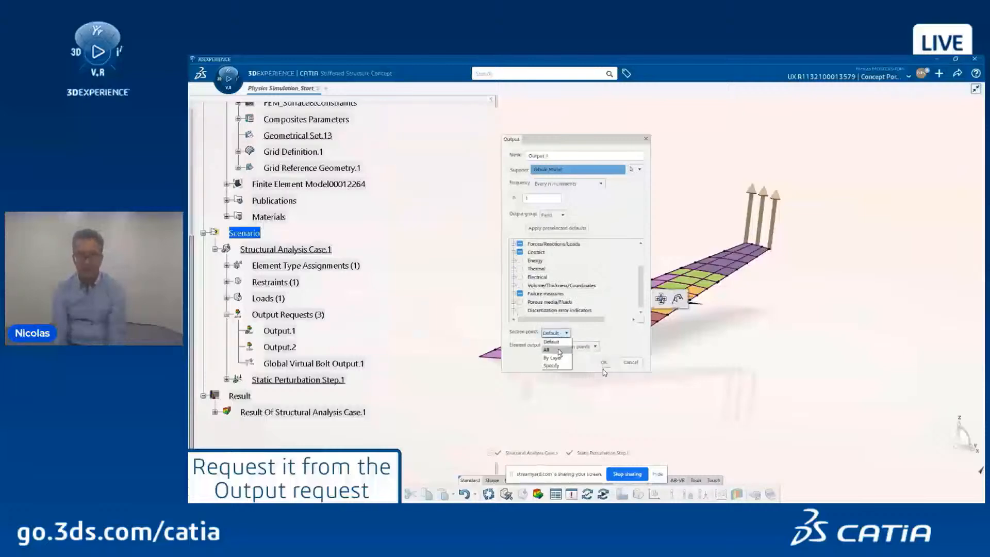
left_click(559, 351)
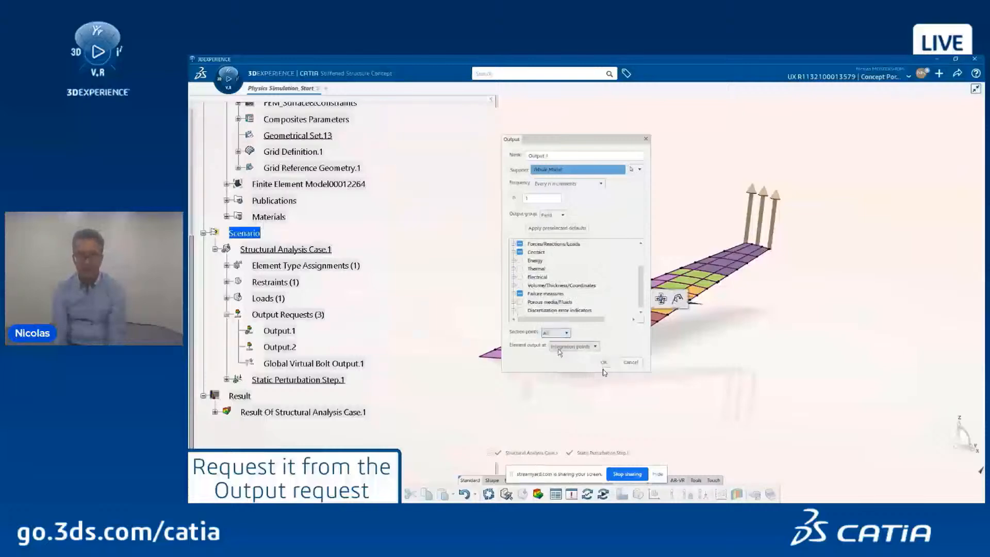
left_click(603, 363)
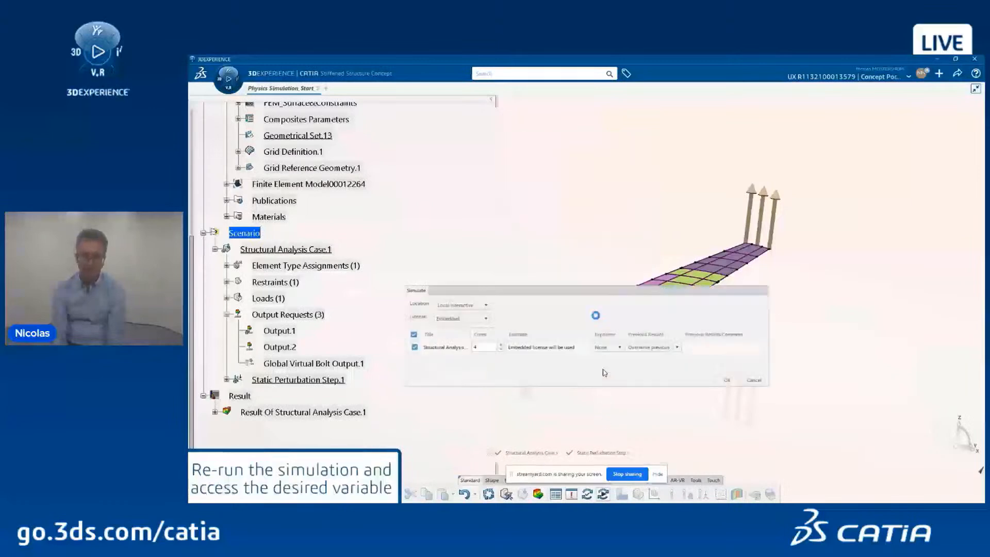
Step: Re-run the simulation, then create a Tsai-Hill Criterion contour plot with Ply set to Max abs envelope
left_click(725, 381)
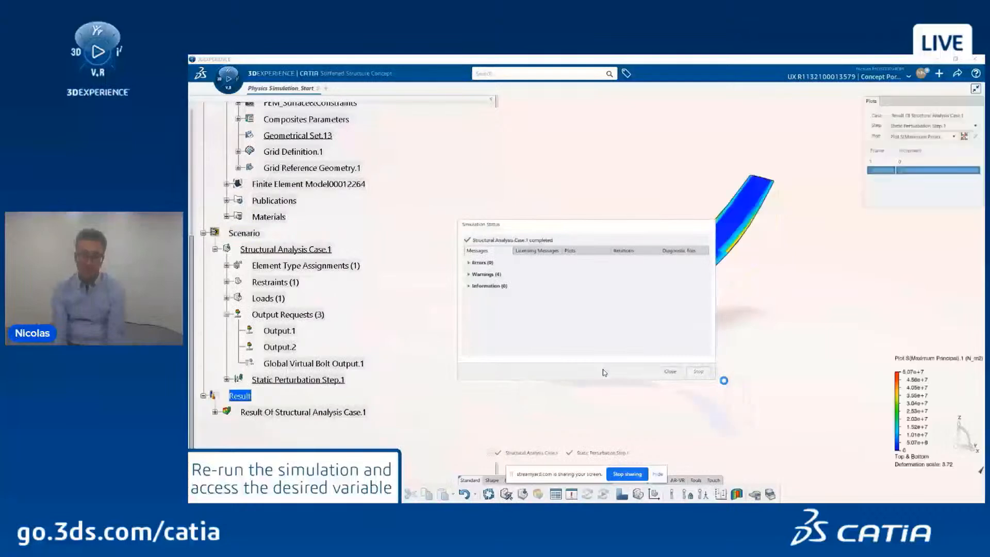
left_click(670, 371)
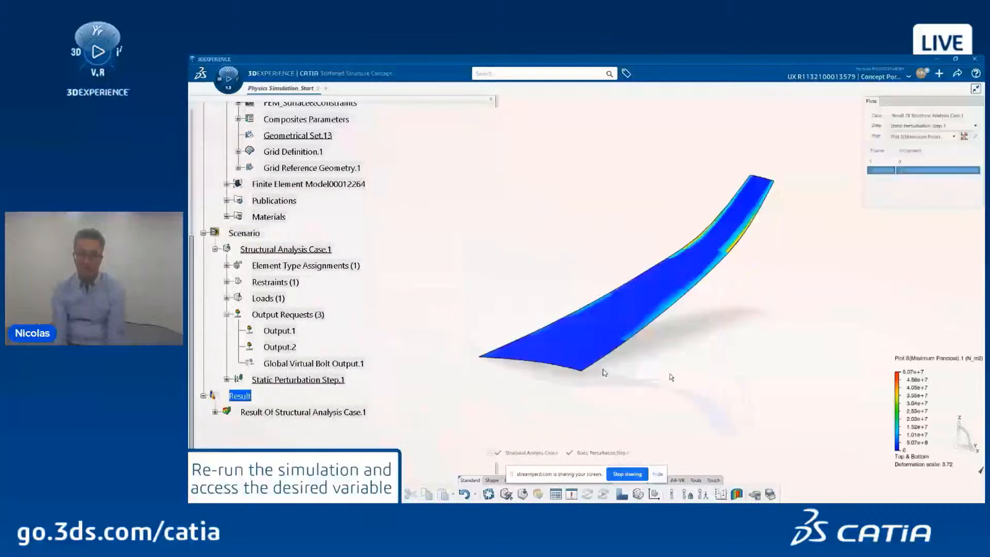
left_click(621, 494)
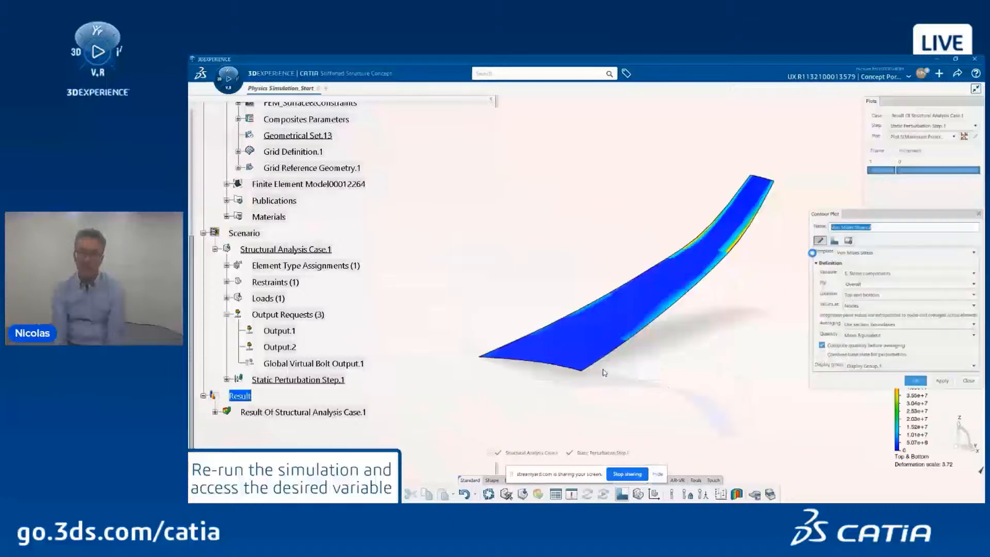
left_click(850, 253)
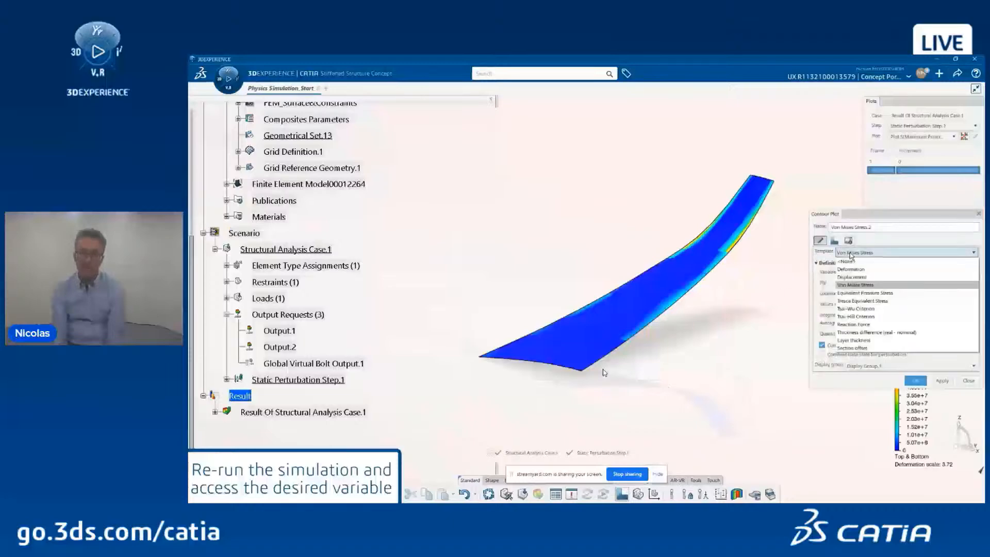
left_click(864, 316)
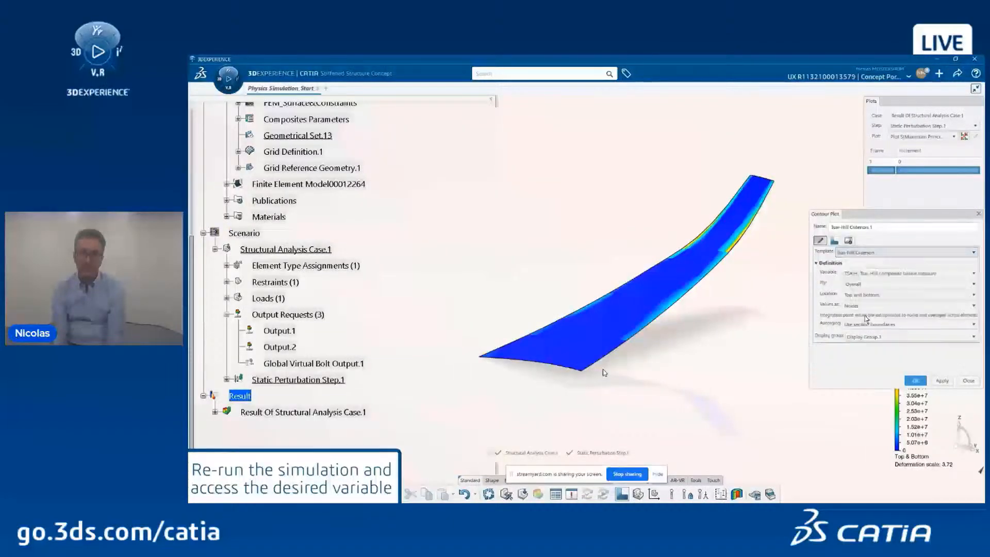
left_click(862, 285)
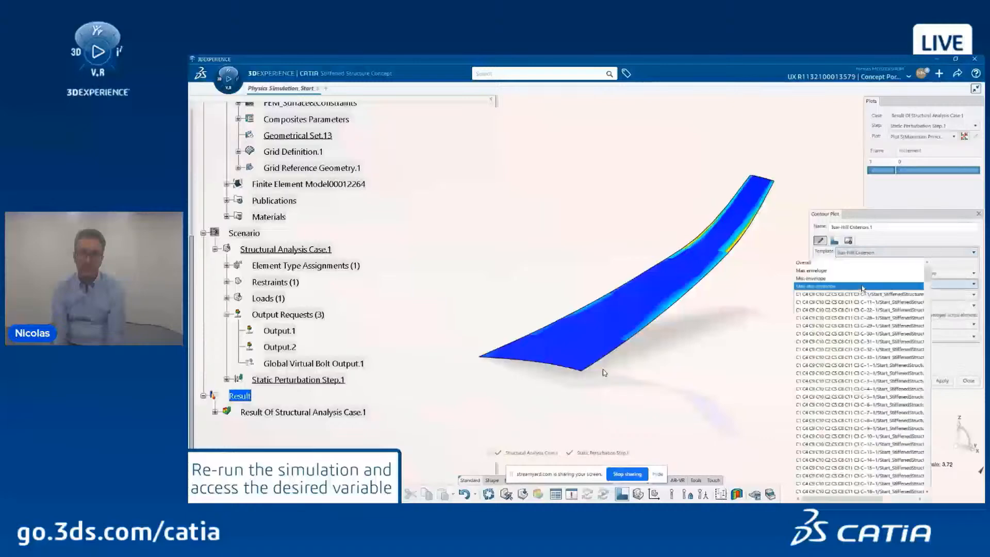
left_click(833, 287)
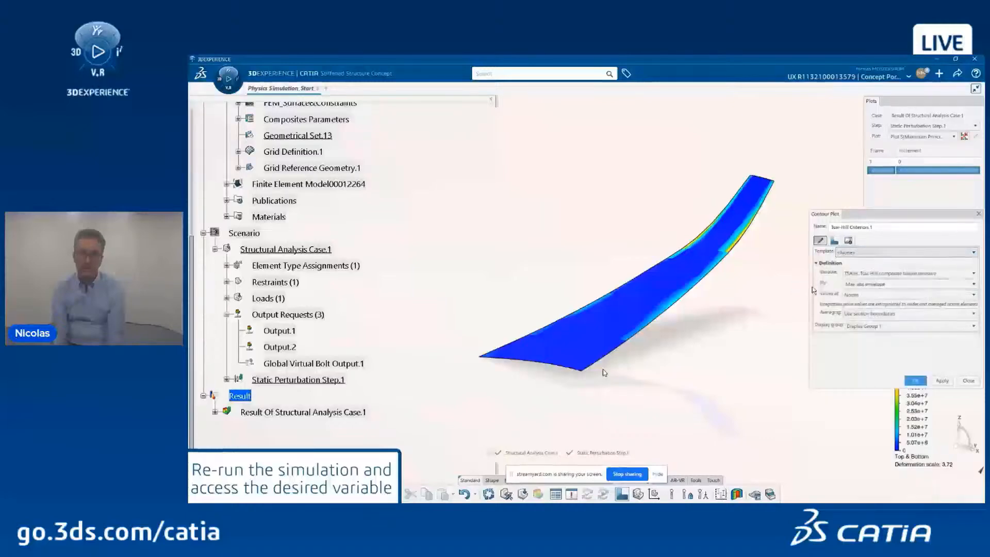
left_click(921, 383)
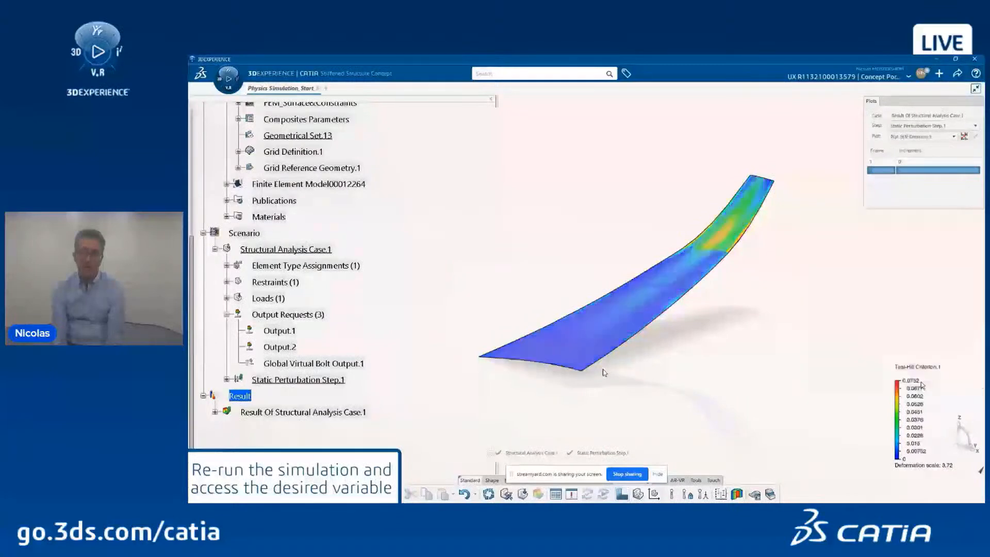
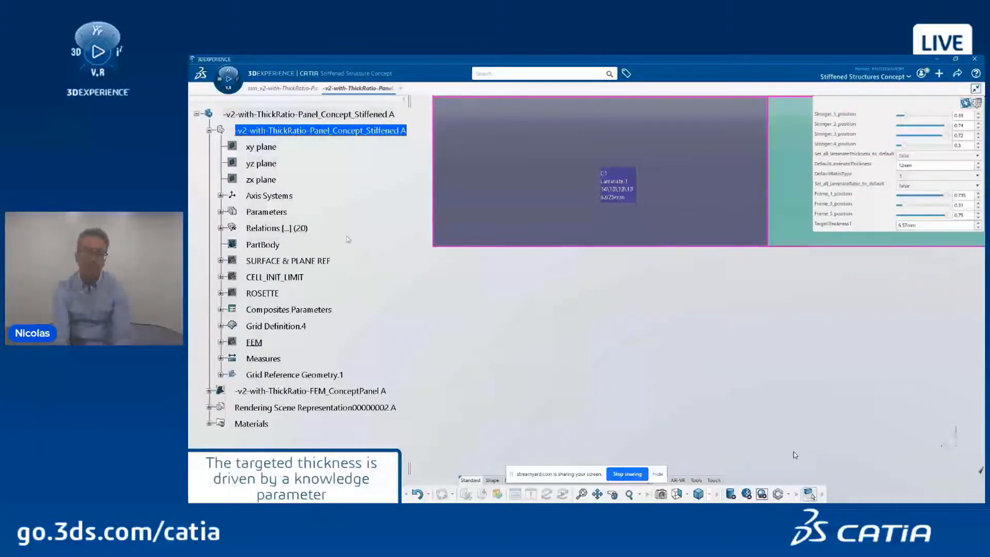
Step: Expand Parameters > Laminates and open Laminate.1_ratioConfig's design table
left_click(220, 212)
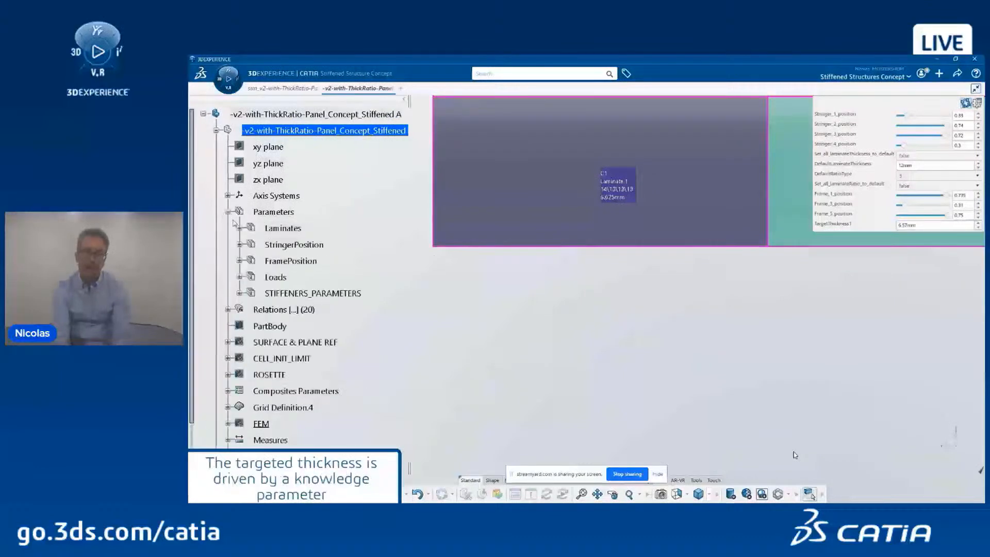
left_click(239, 228)
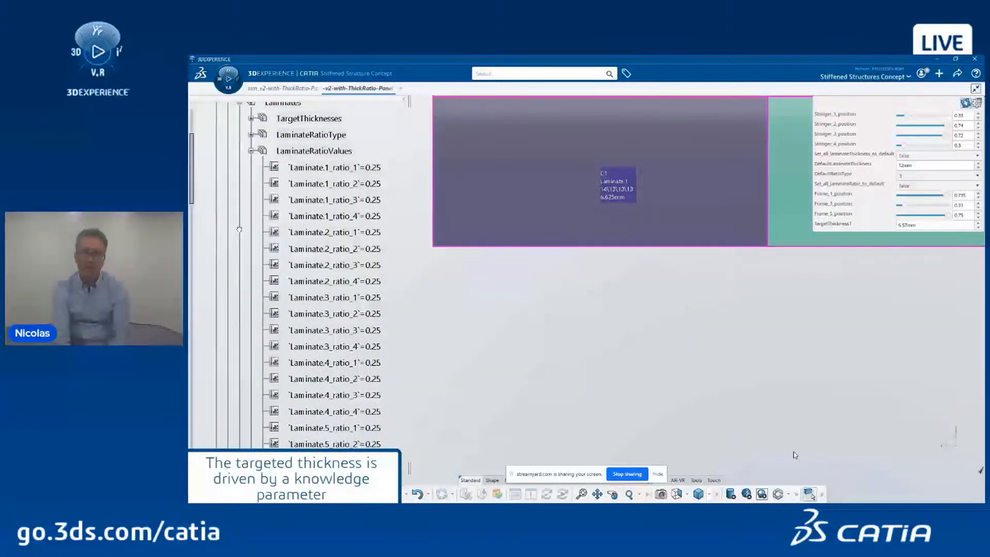
left_click(251, 150)
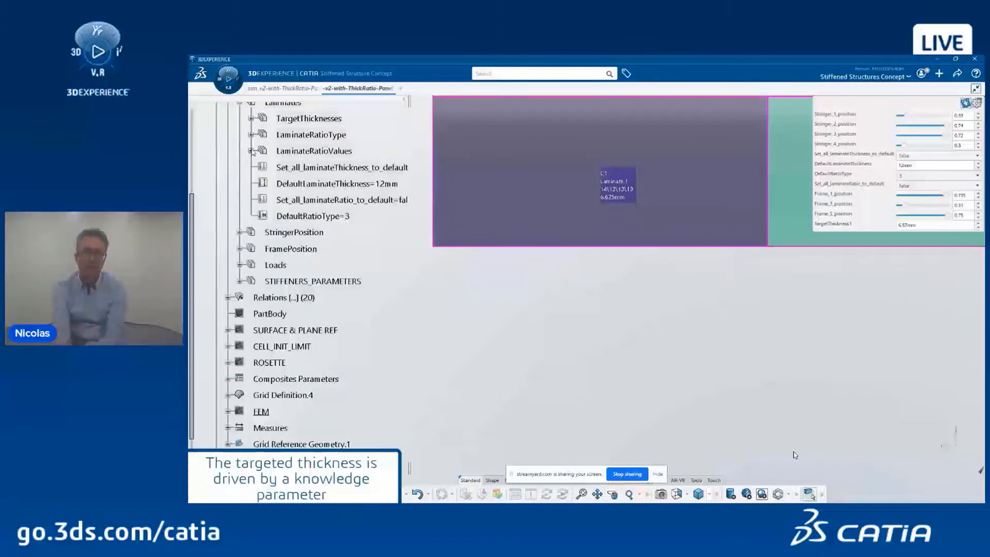
left_click(251, 119)
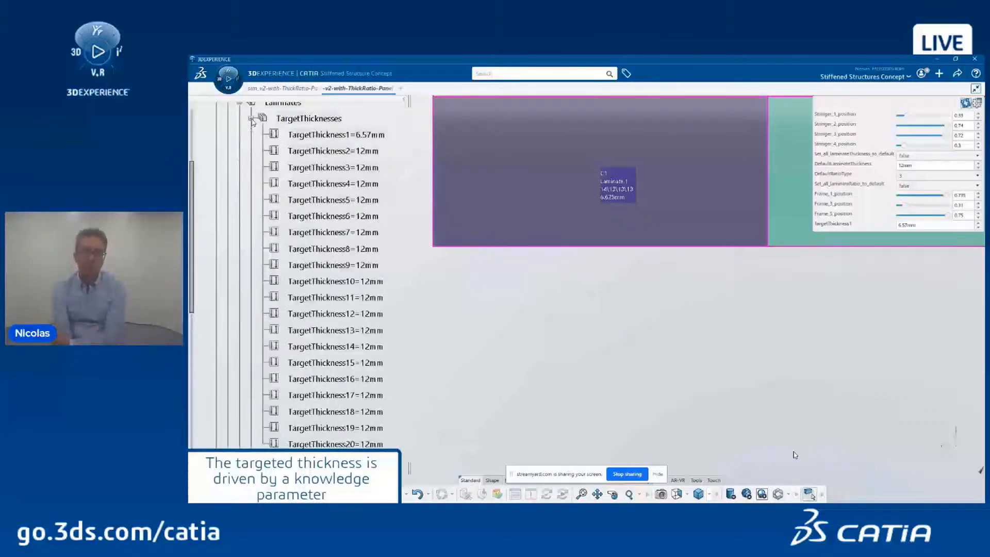
left_click(251, 119)
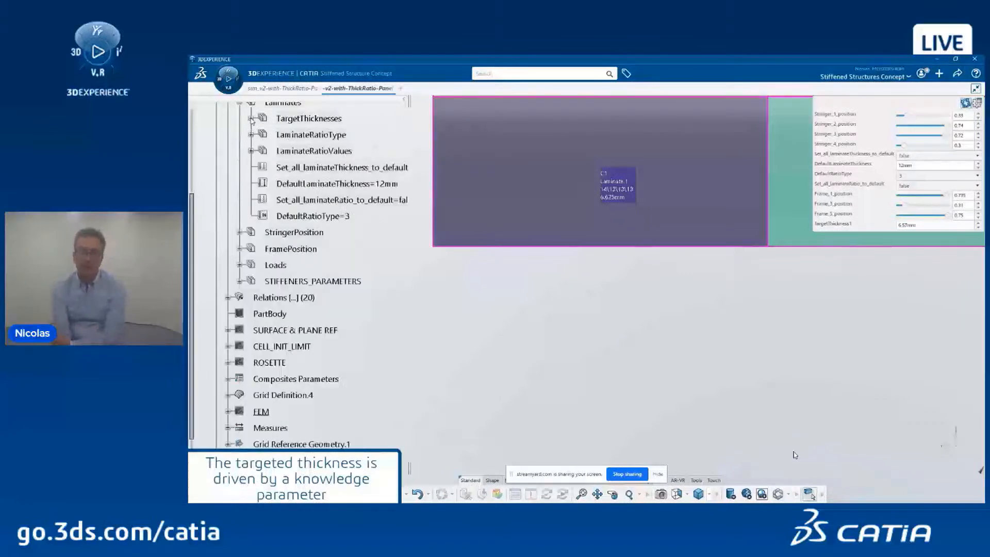
left_click(251, 135)
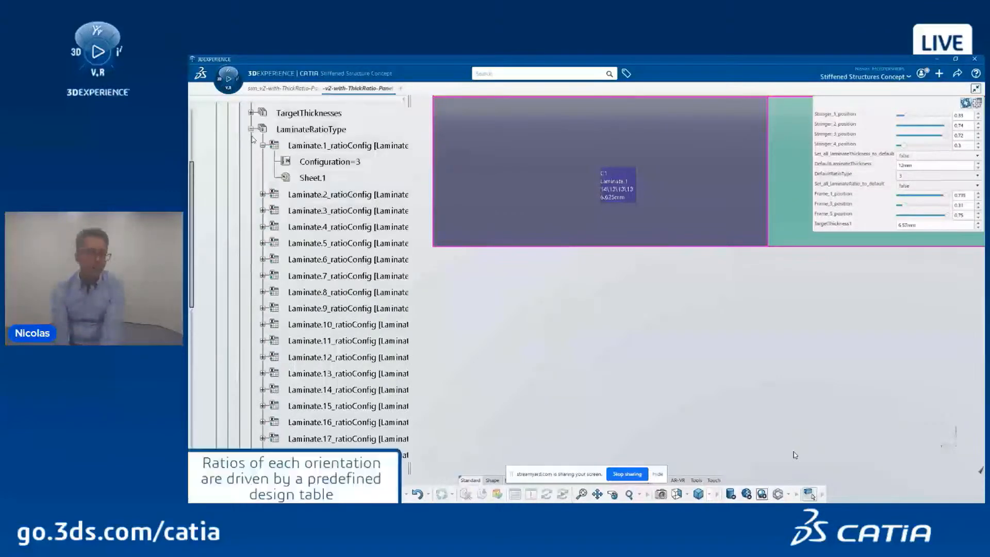
left_click(332, 147)
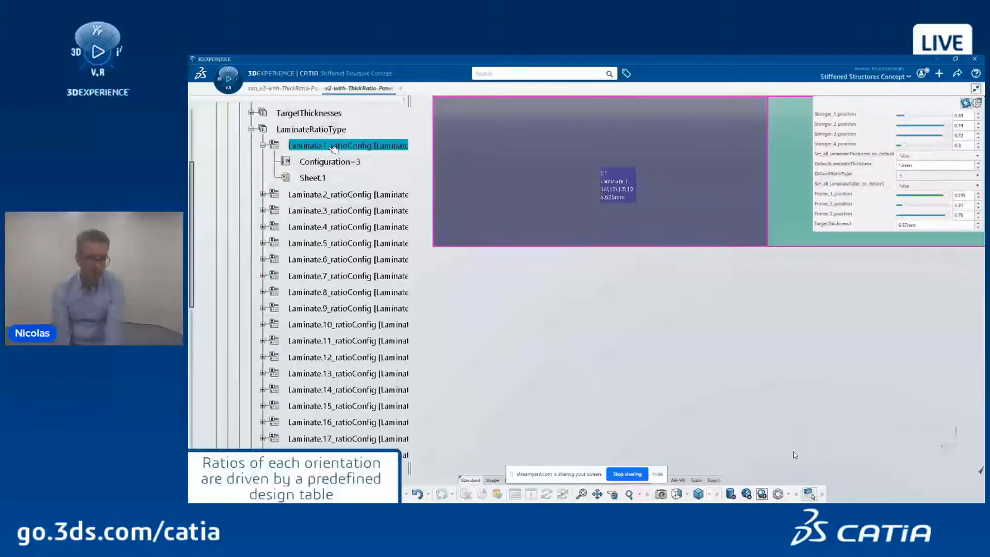
double_click(333, 148)
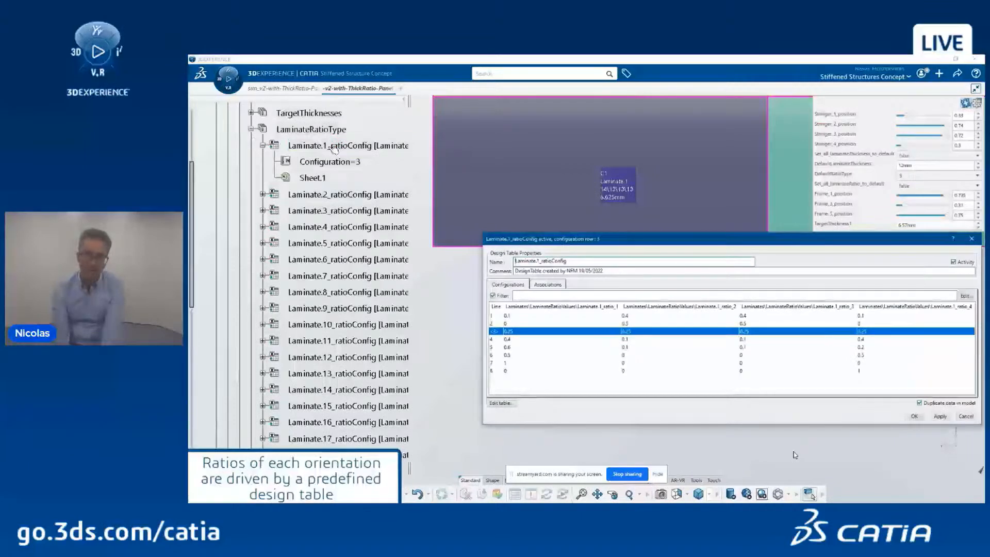
Step: Apply configurations 4 and 5, then settle on configuration 1 (0.1/0.4/0.4/0.1) and confirm
left_click(499, 340)
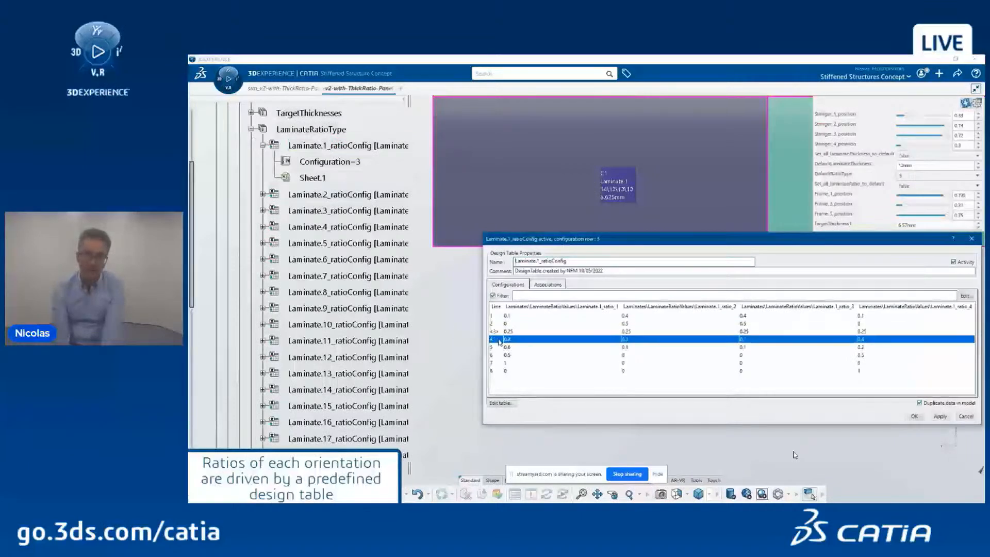
left_click(939, 416)
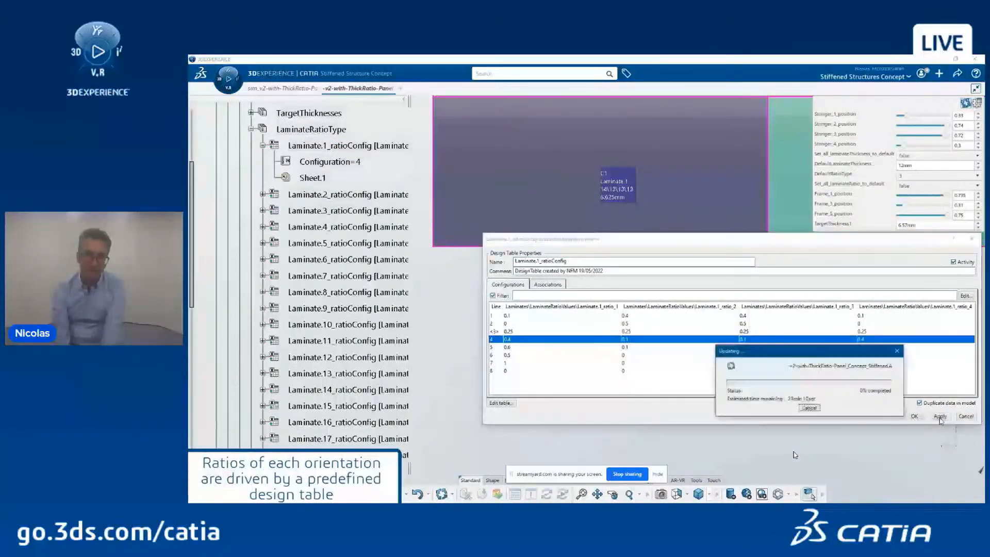
left_click(495, 348)
left_click(940, 417)
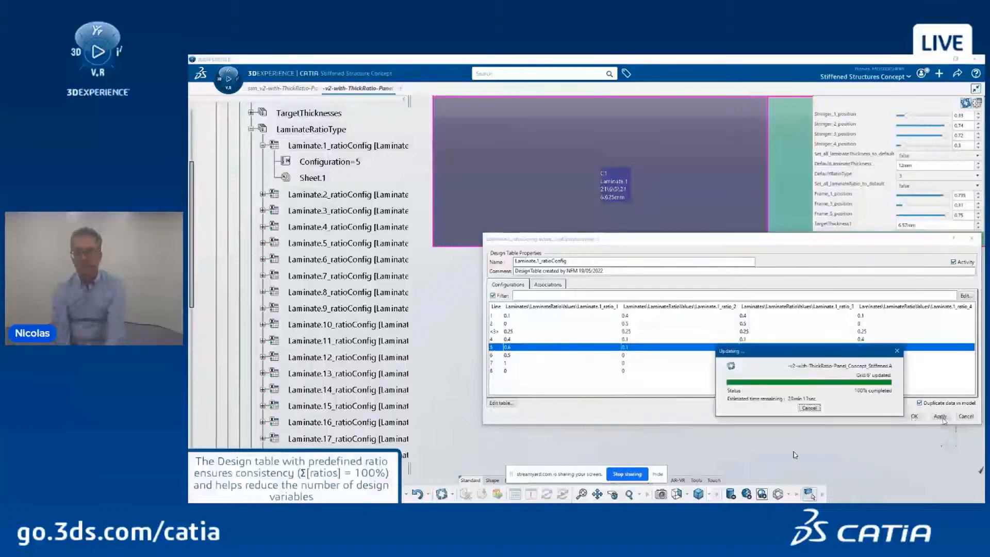
left_click(493, 316)
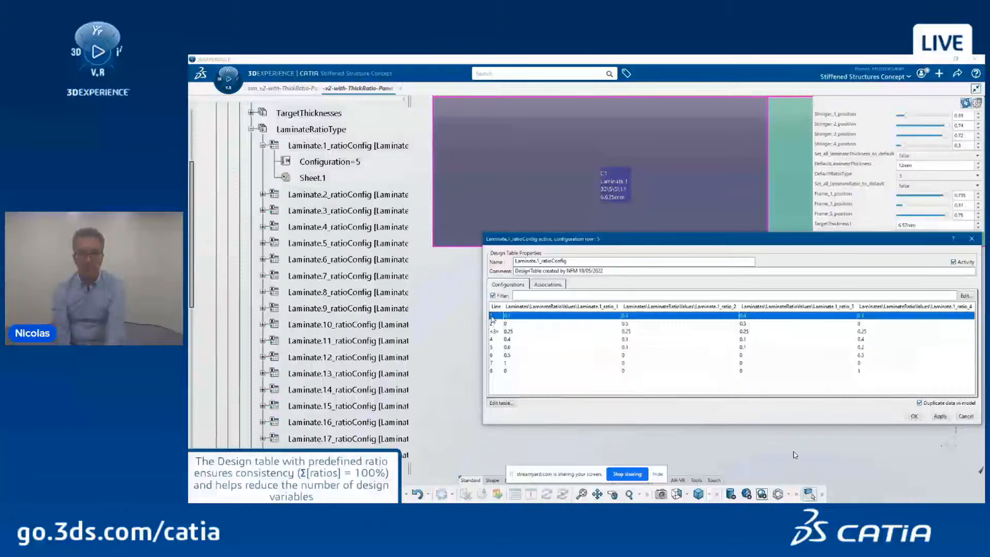
left_click(939, 417)
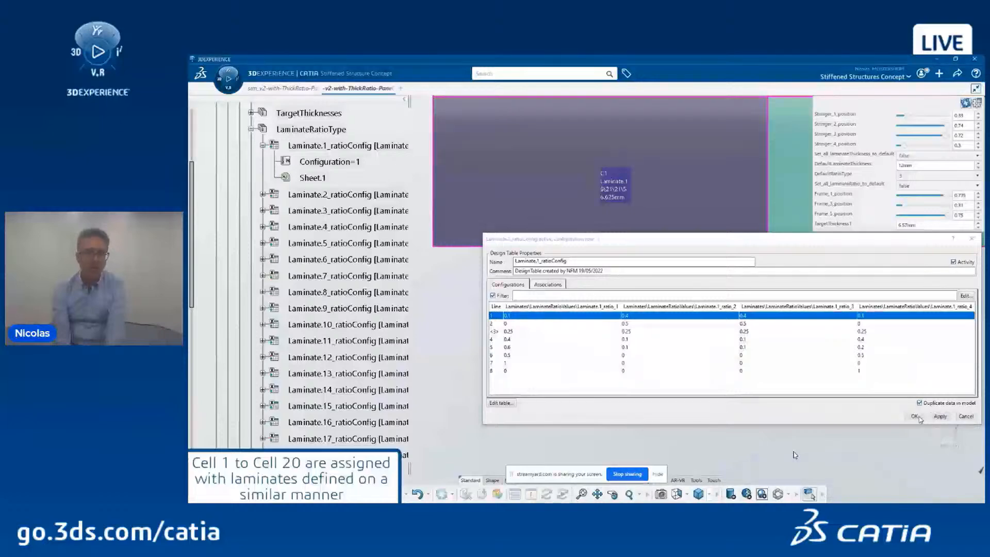
left_click(919, 418)
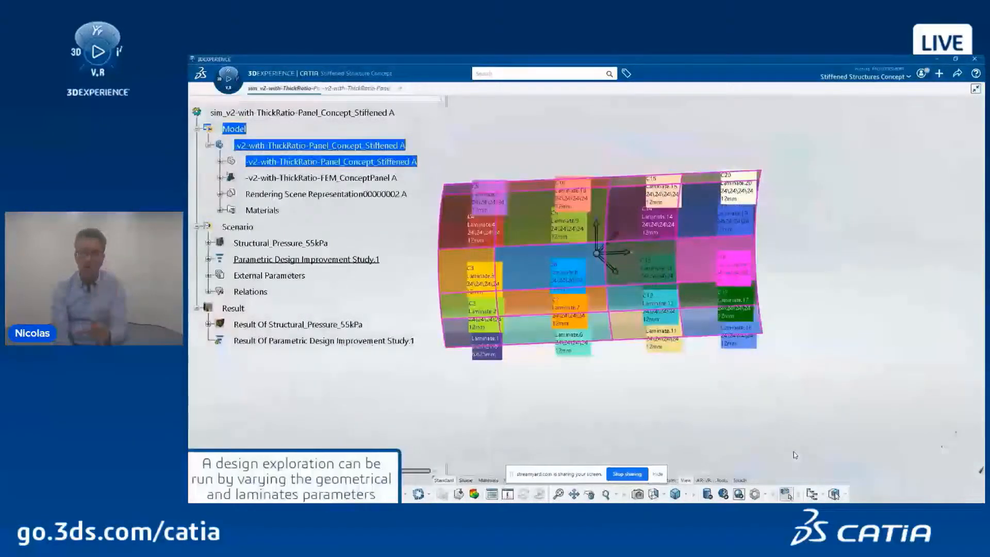
Step: Launch the Parametric Design Study app on the panel's design study
left_click(208, 258)
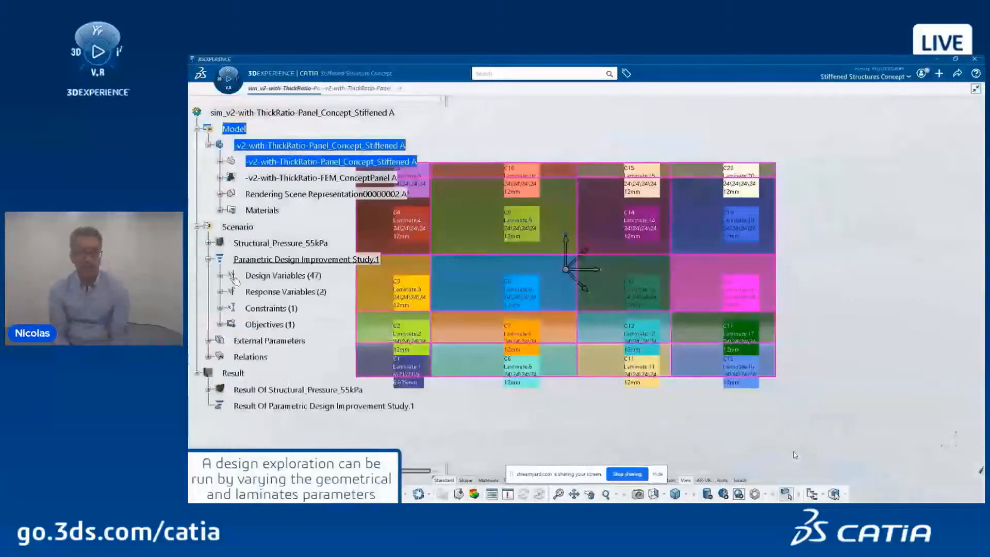
left_click(220, 80)
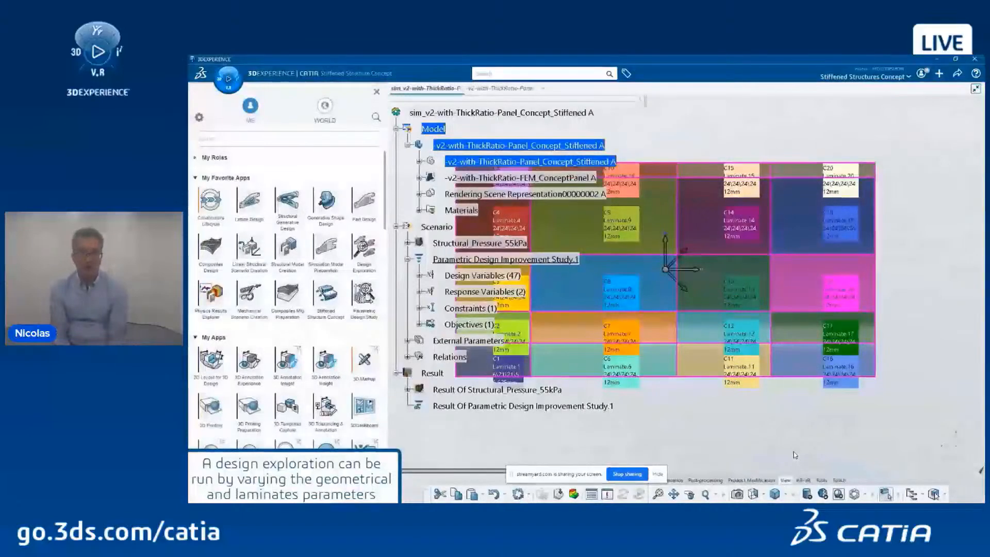
left_click(366, 293)
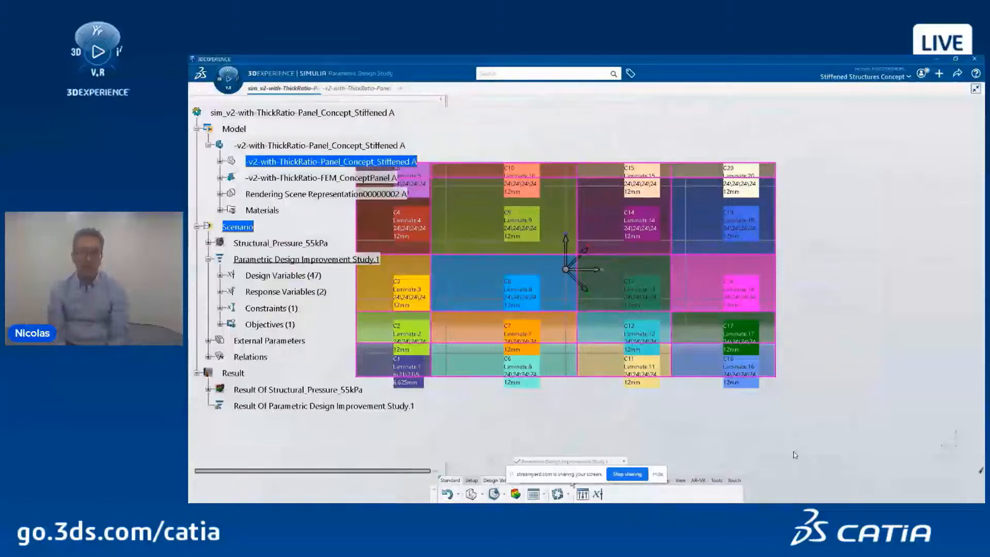
Step: Review the 47 design variables, close the list, and hide the specification tree
left_click(581, 494)
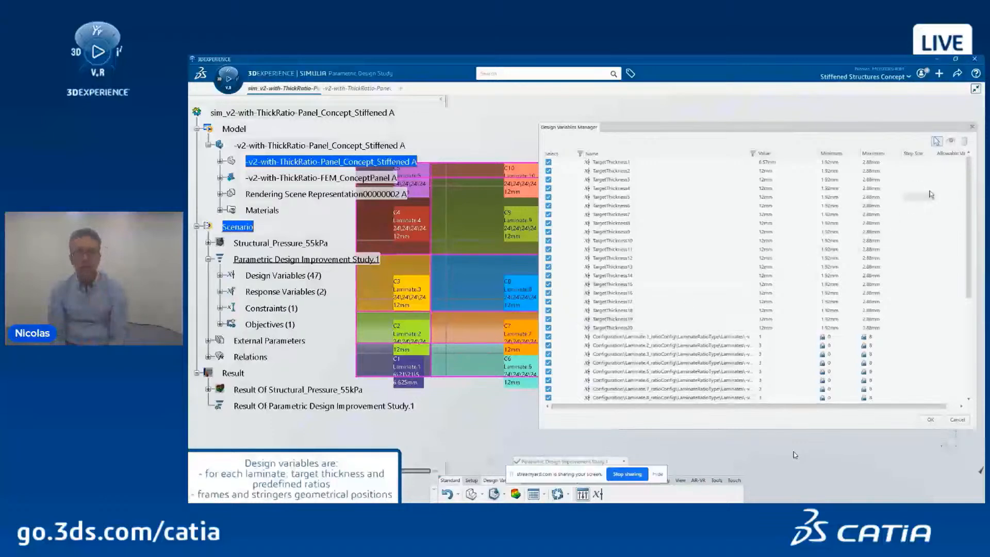
left_click_drag(968, 172, 977, 269)
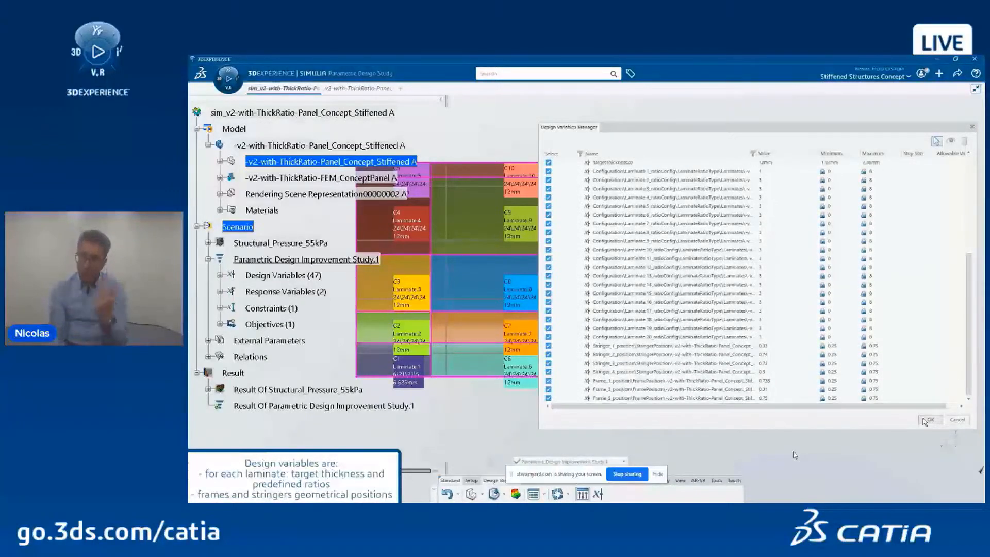
left_click(928, 419)
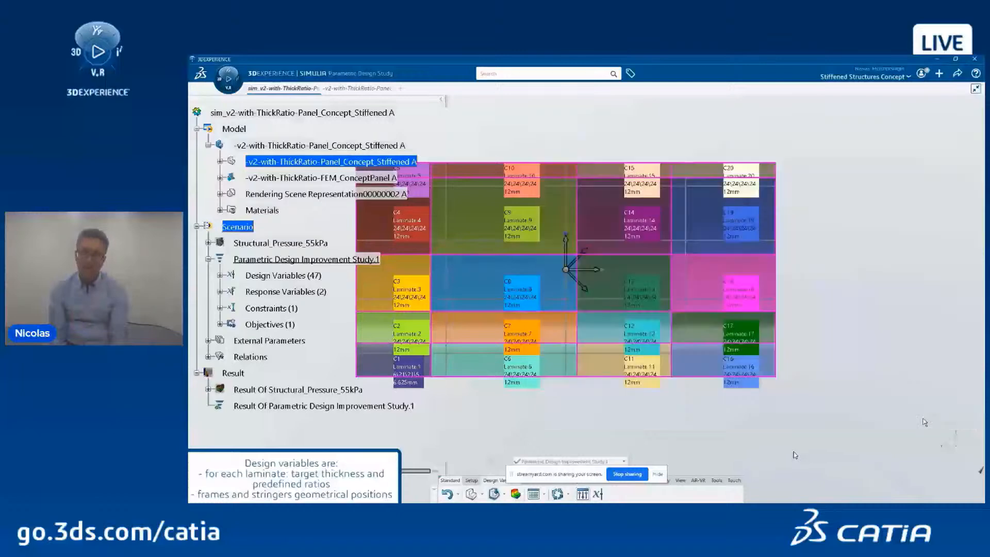
key("F3")
Step: Run Check All Points in Design Space Checks so all 48 sampled points pass
left_click(638, 485)
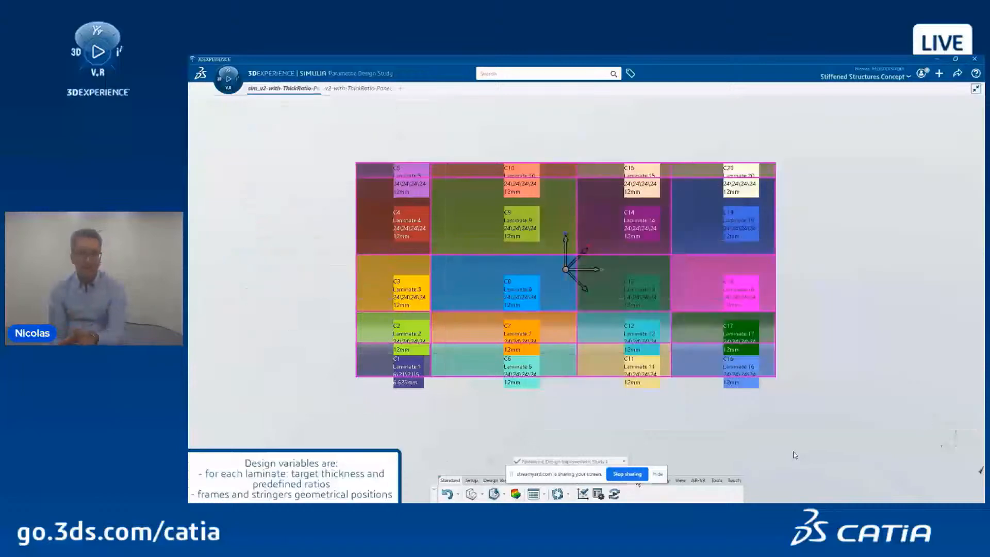
left_click(582, 494)
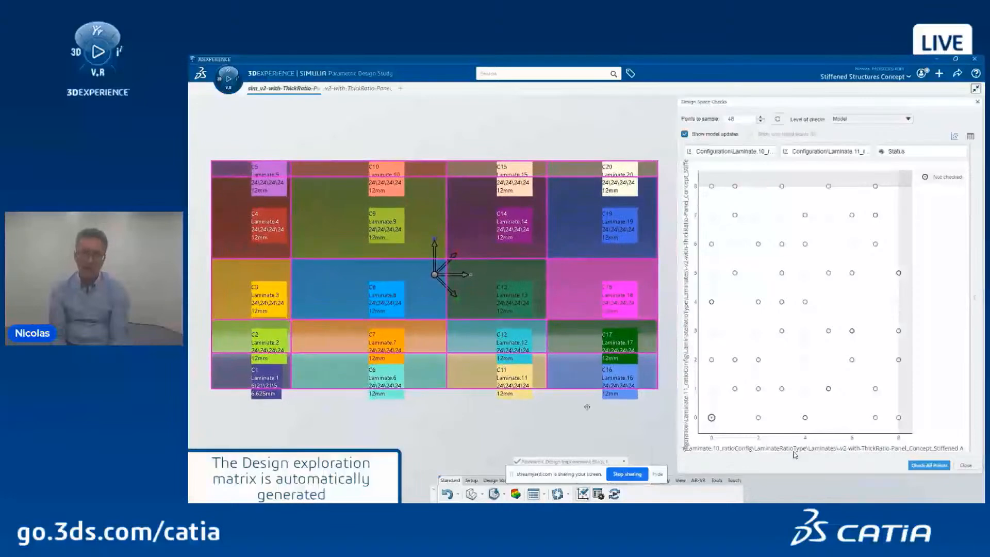
left_click(920, 465)
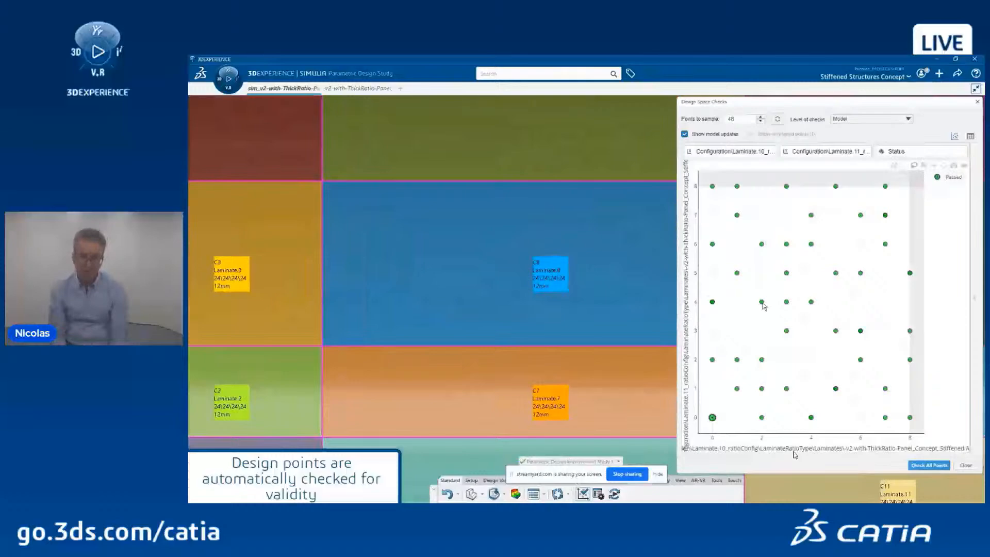
Step: Check two individual plot points to update the panel, then close Design Space Checks
left_click(762, 302)
right_click(762, 303)
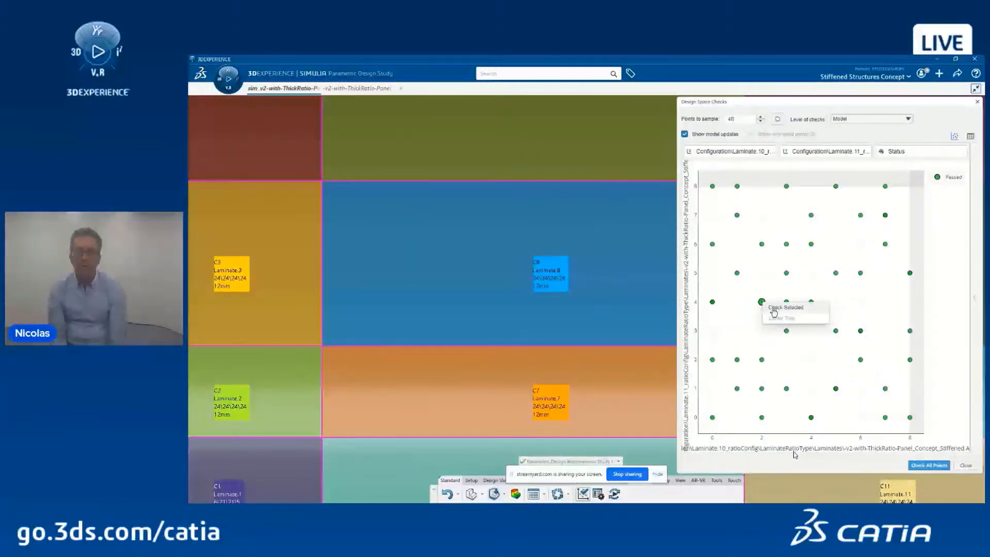
left_click(773, 309)
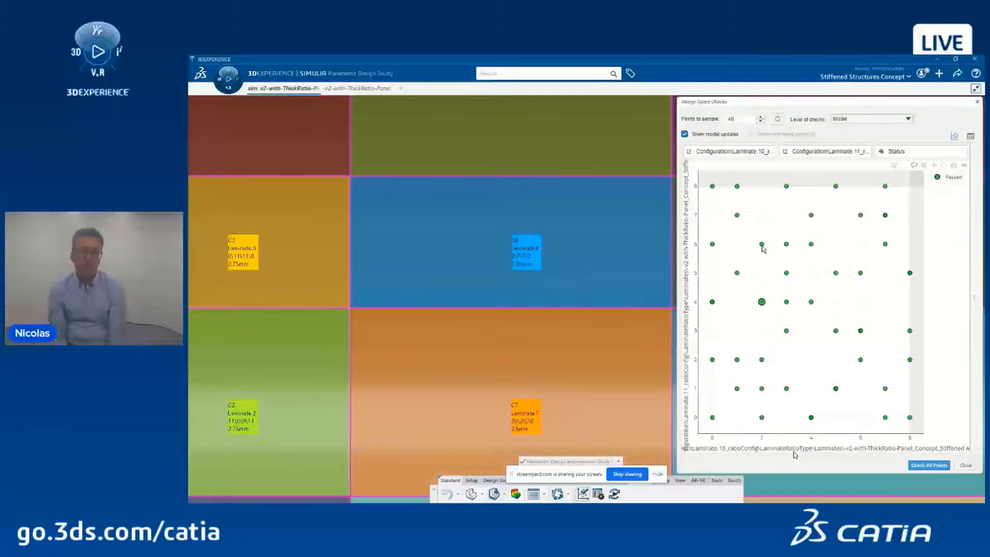
left_click(762, 245)
right_click(761, 245)
left_click(775, 253)
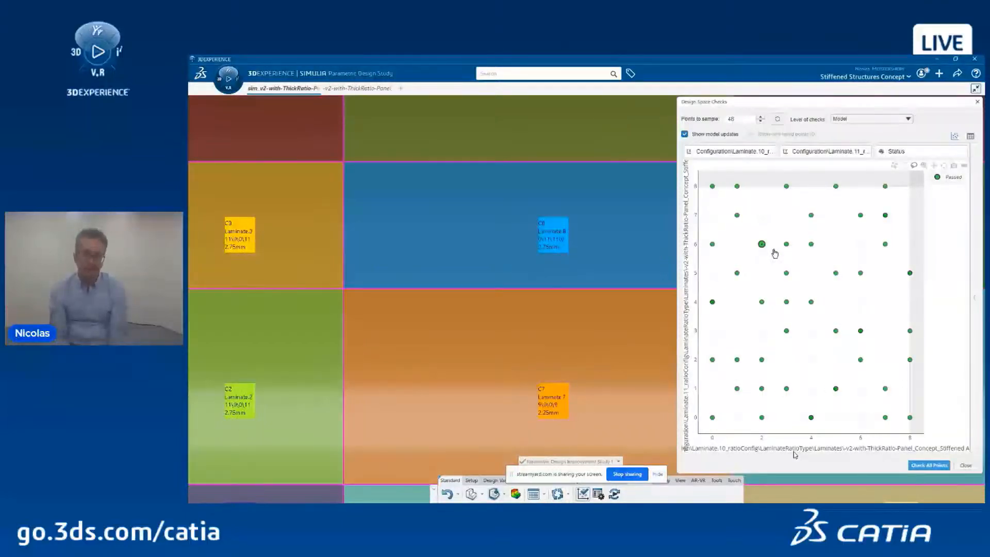
left_click(964, 465)
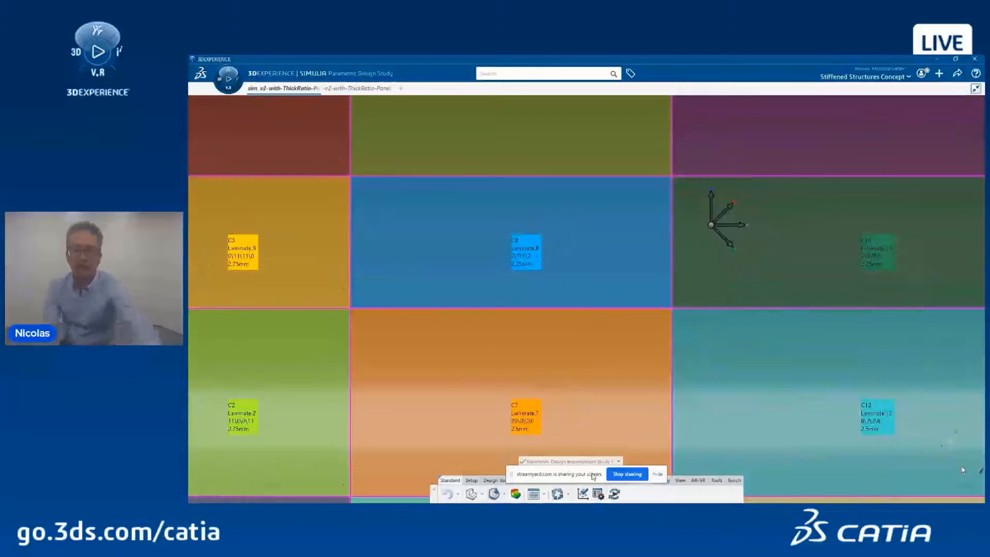
key("alt+Tab")
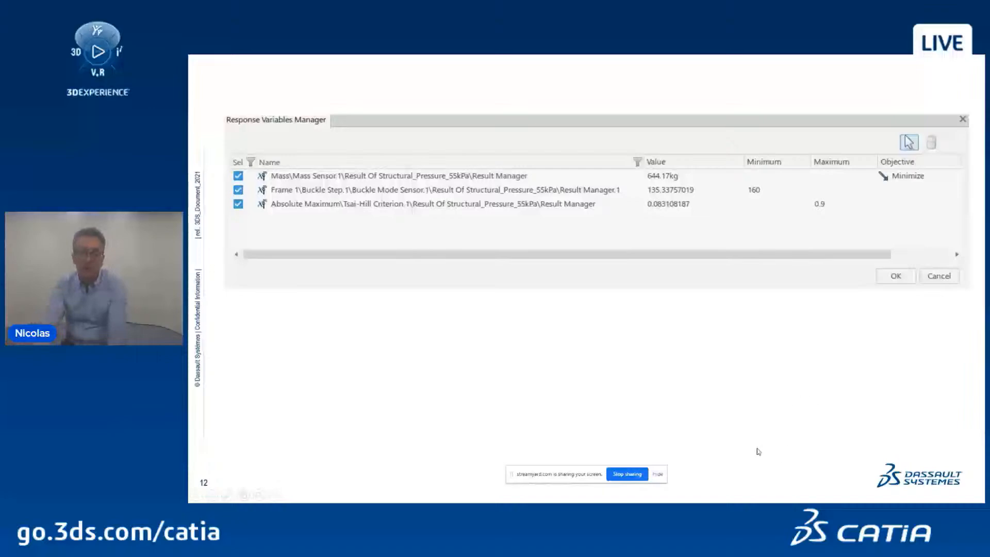
Step: Advance the slideshow to the 3DS Composites End to End solution slide
key("Right")
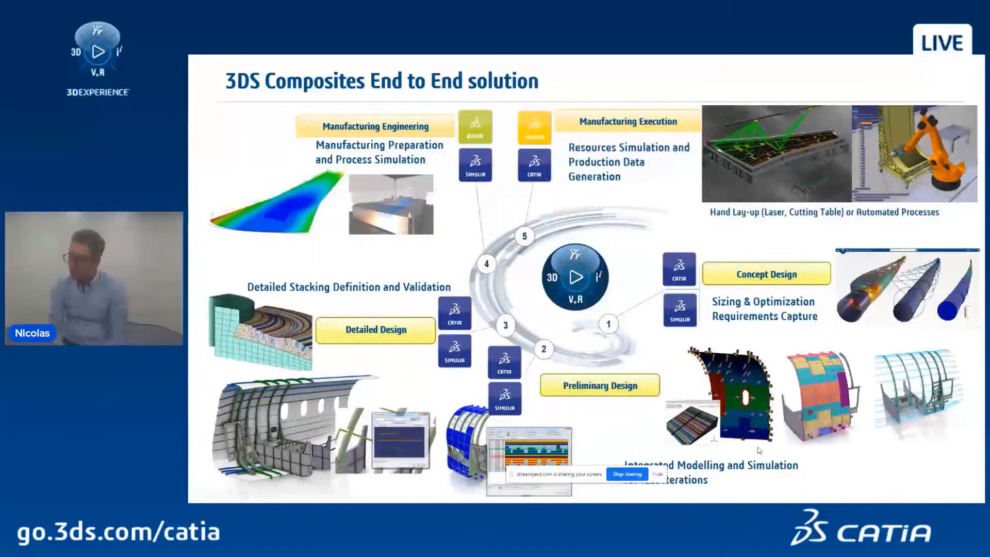